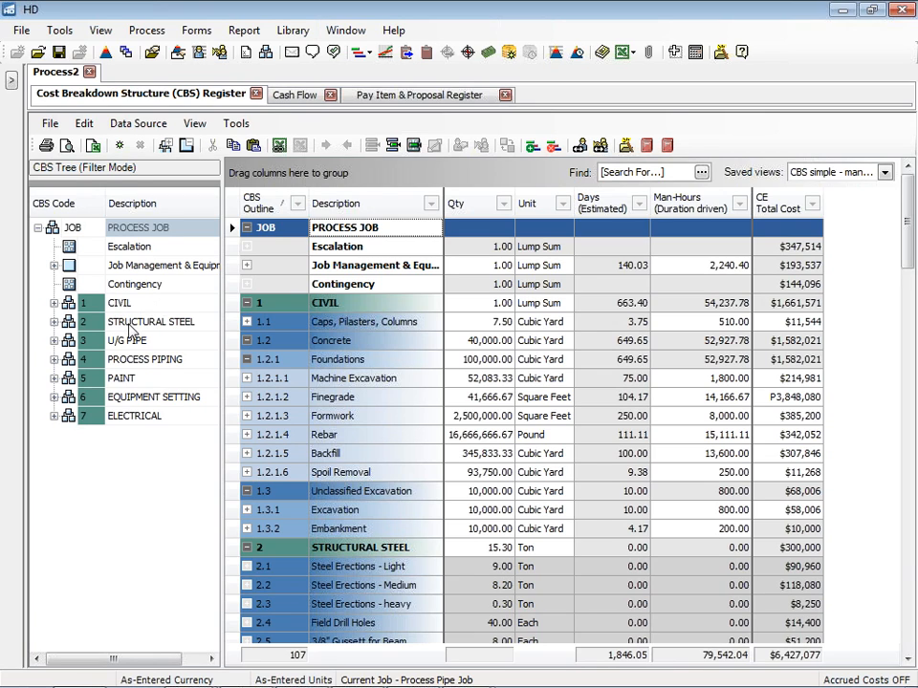
Review the sub-items of CIVIL and Concrete in the CBS tree, and collapse them again
click(53, 303)
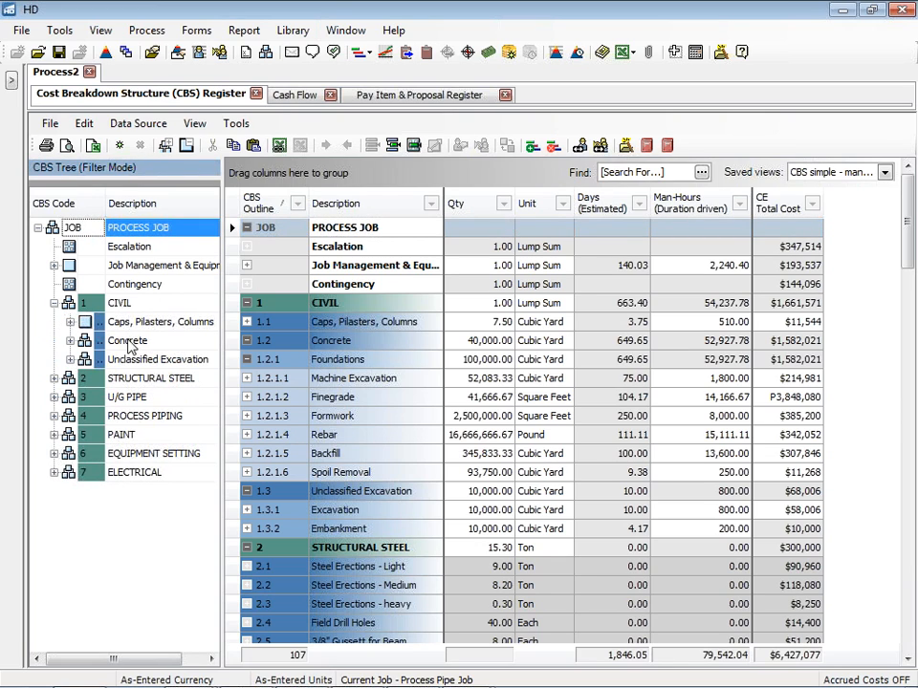
click(69, 341)
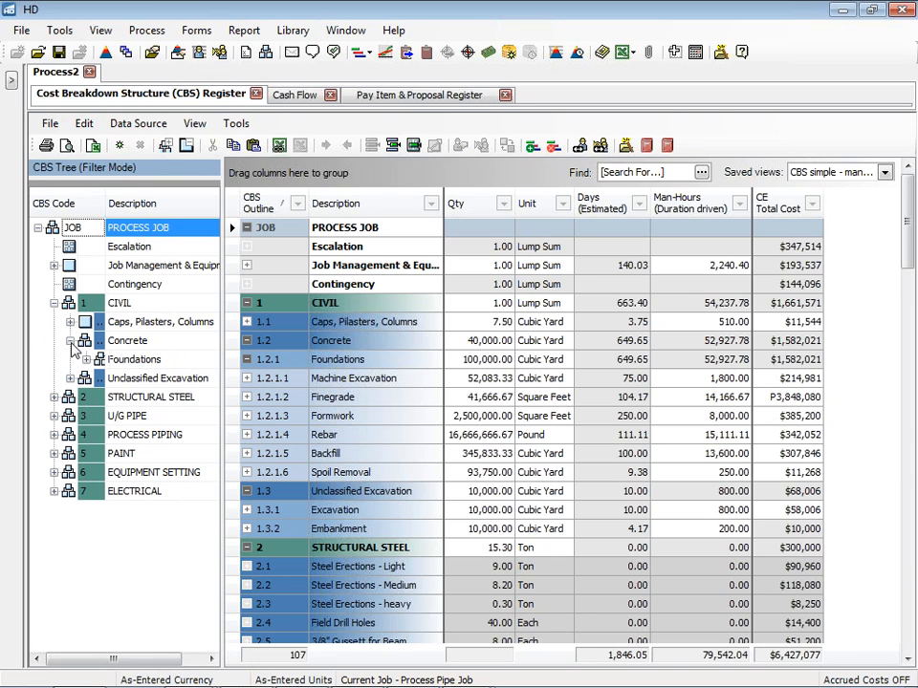
click(70, 340)
click(53, 303)
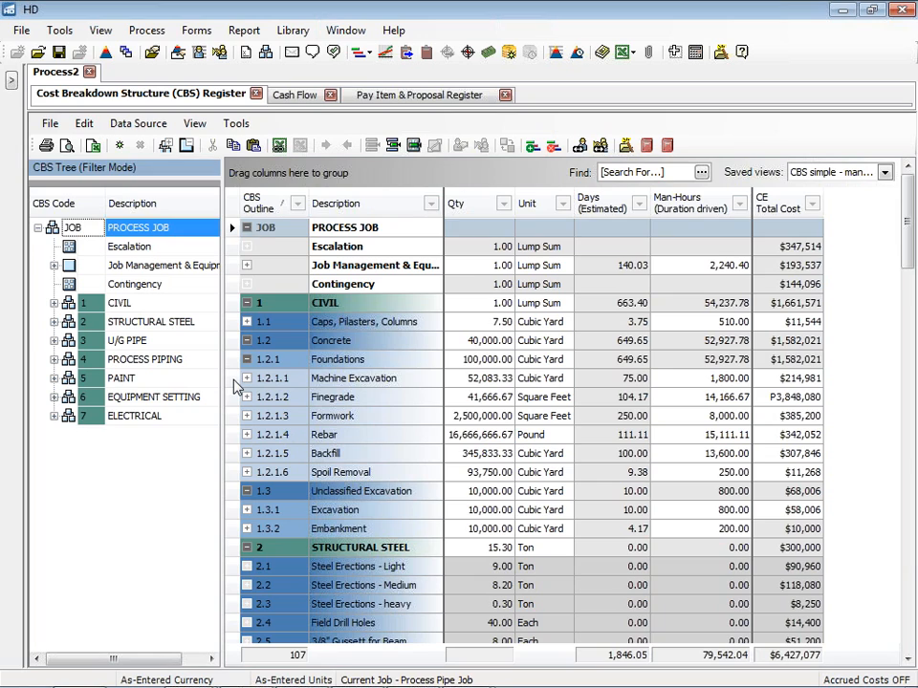
Inspect the resources assigned to the Machine Excavation cost item (1.2.1.1), and collapse its details again
click(258, 379)
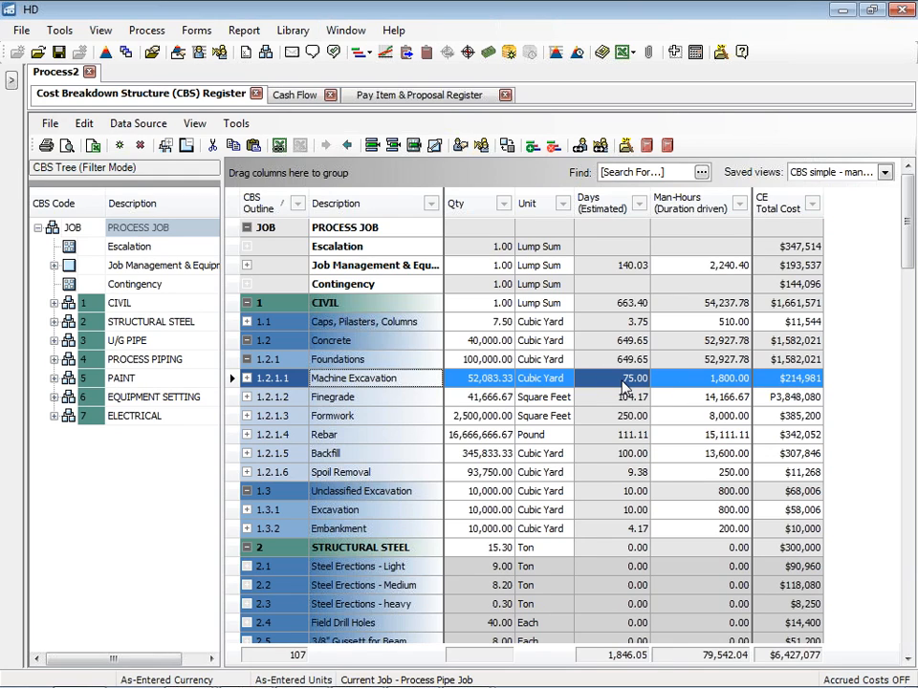
click(246, 379)
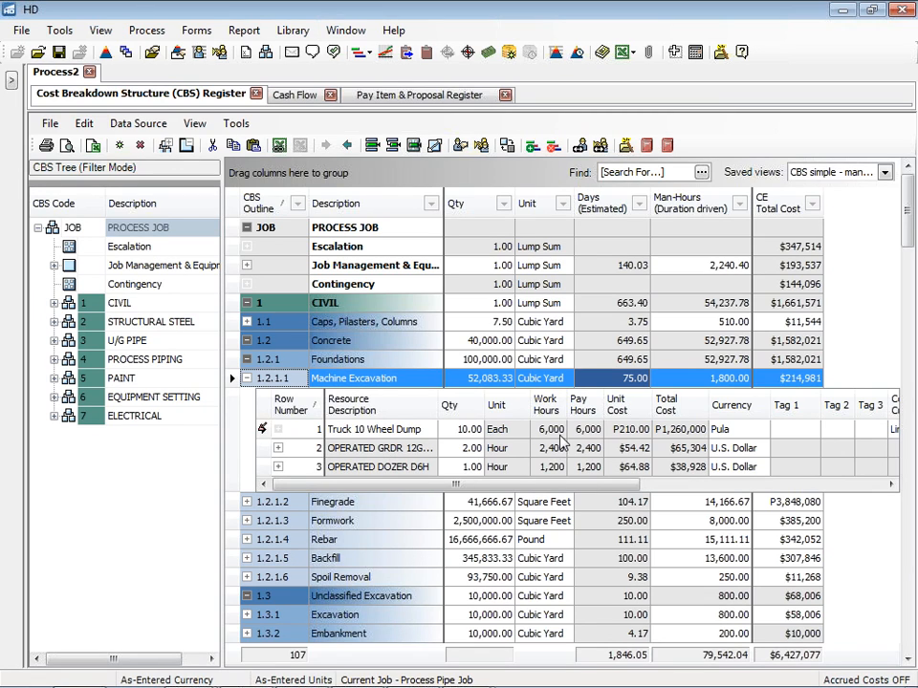
click(248, 379)
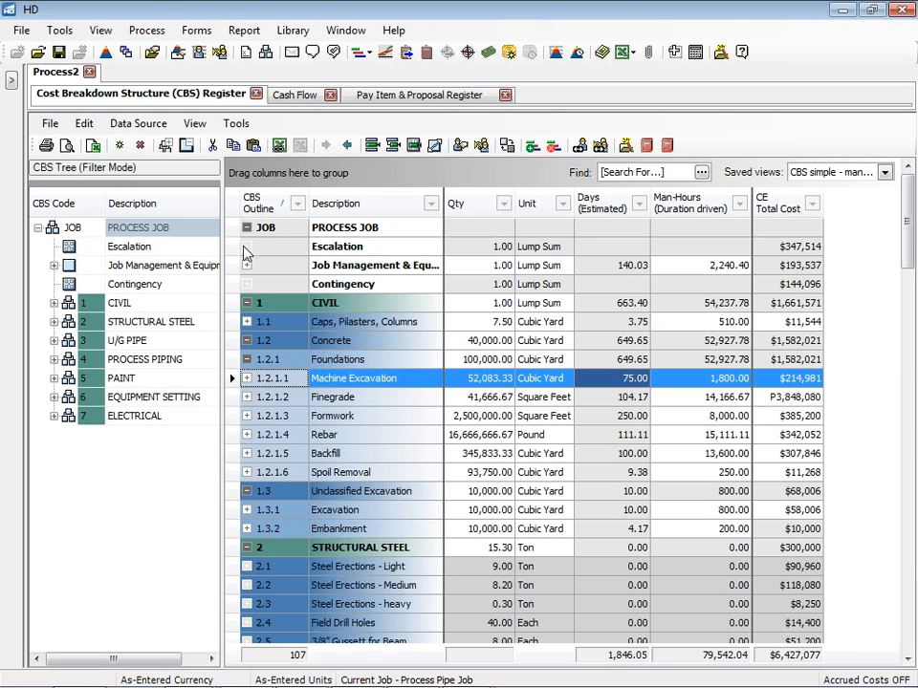
Open the Escalation cost item record and review the cost breakdowns of 2013 Winter premium, 2014 Escalation and 2015 Escalation
click(433, 242)
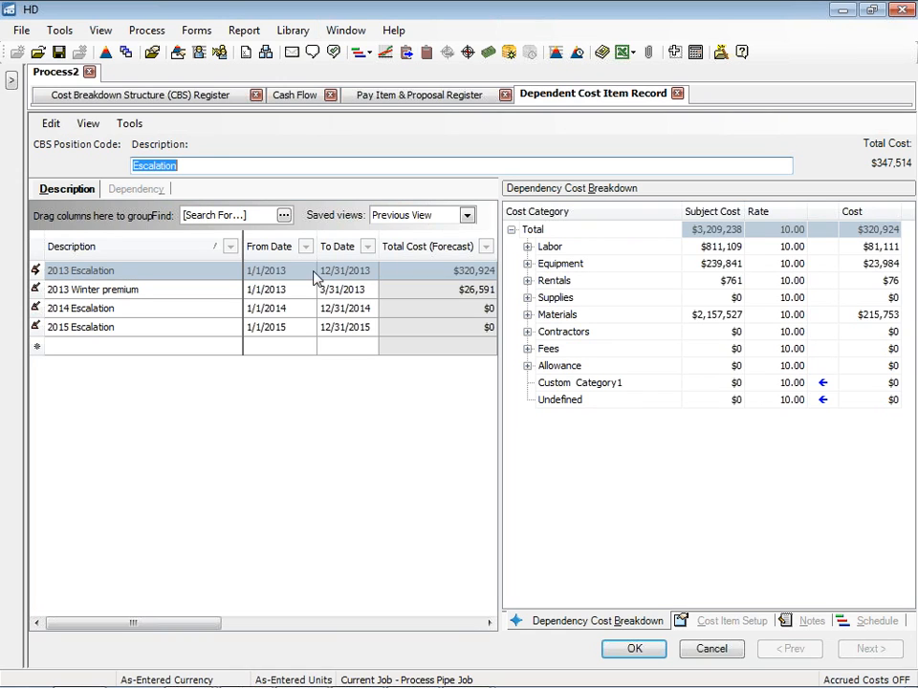
click(35, 291)
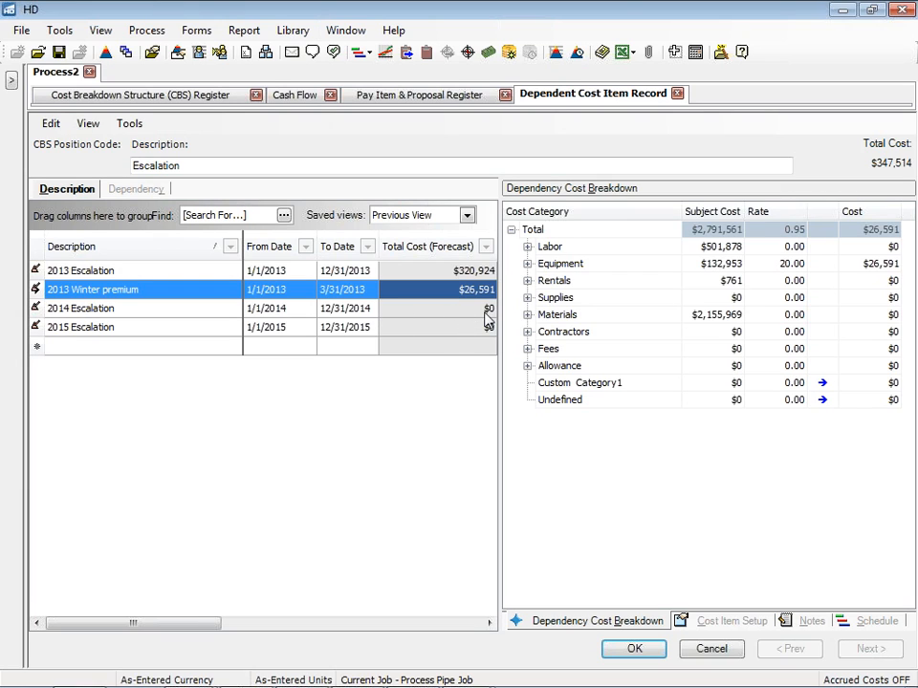
click(36, 311)
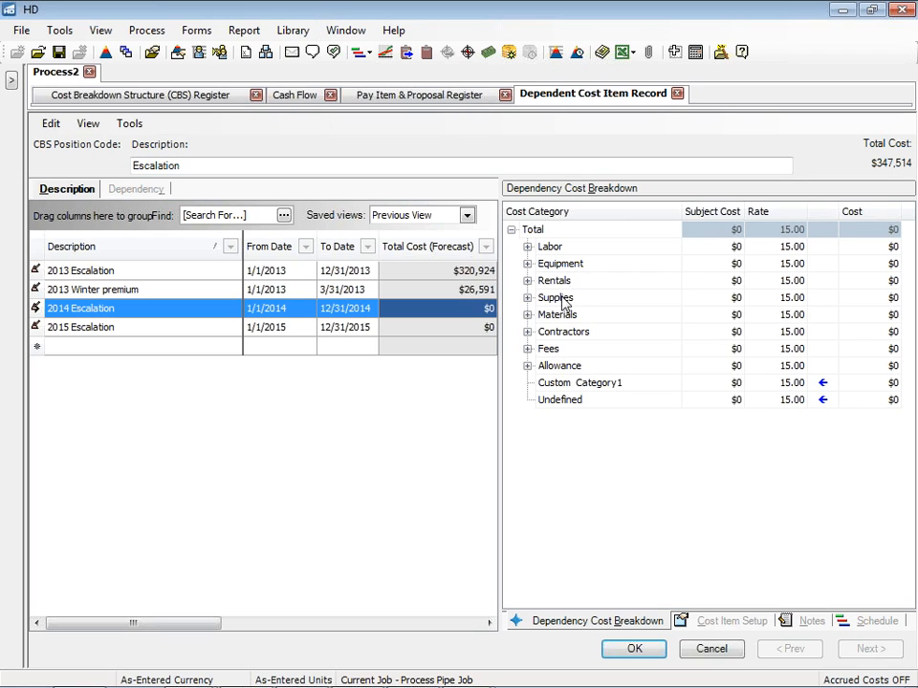
click(36, 327)
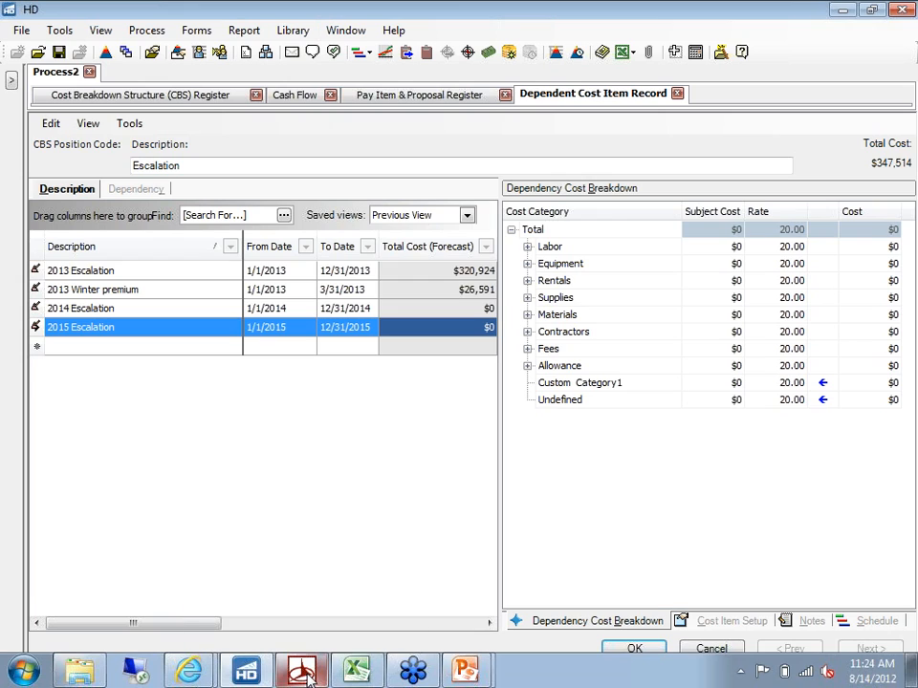
Switch to Primavera and examine the resources assigned to the Machine Excavation activity
mouse_move(304, 675)
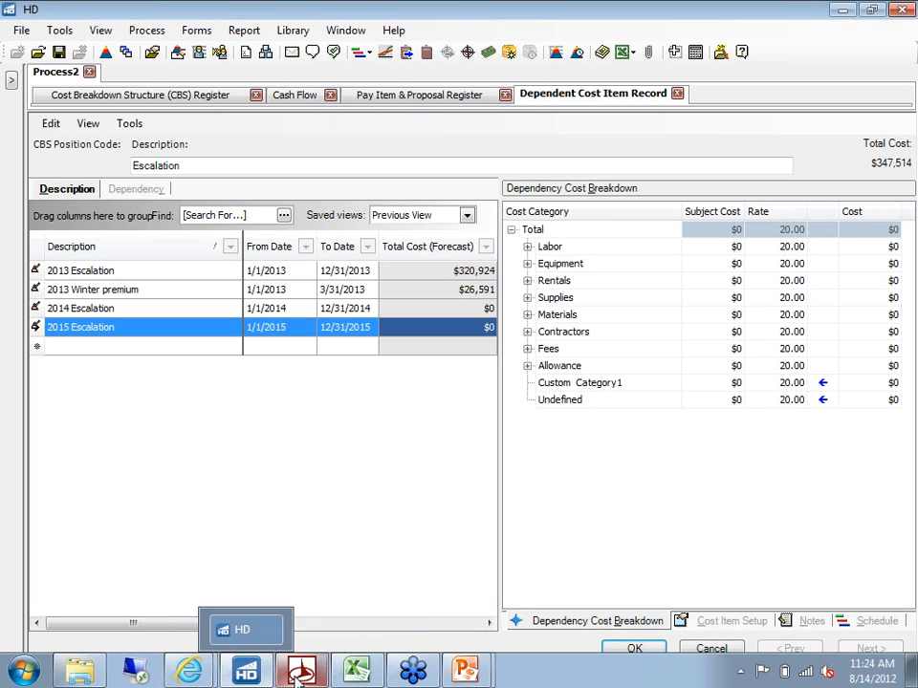
click(301, 673)
click(234, 285)
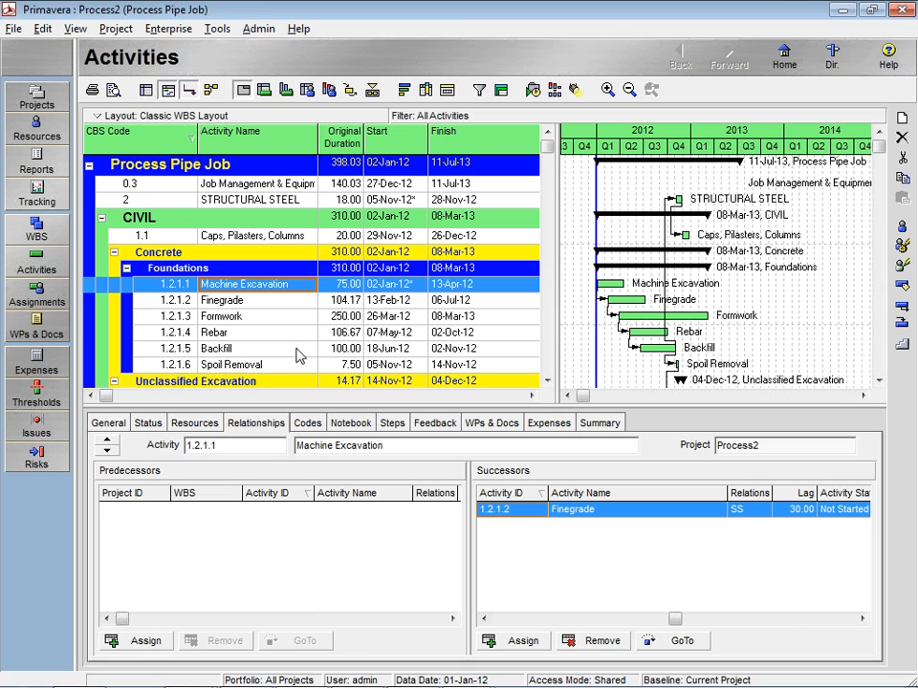
click(202, 425)
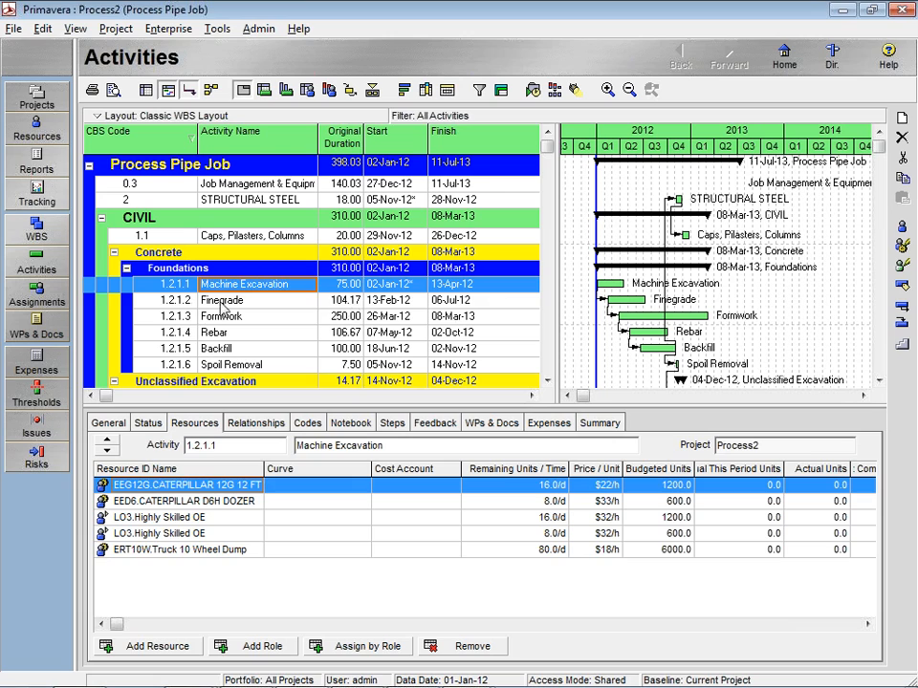
Set the relationship between Finegrade and its predecessor Machine Excavation to FS
key(Down)
click(252, 421)
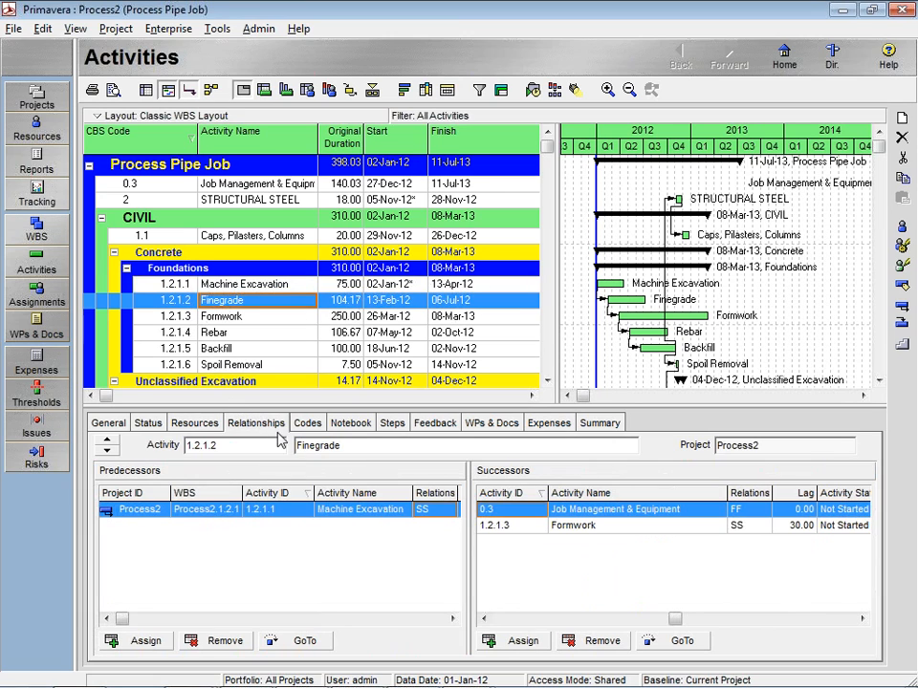
click(423, 511)
click(429, 515)
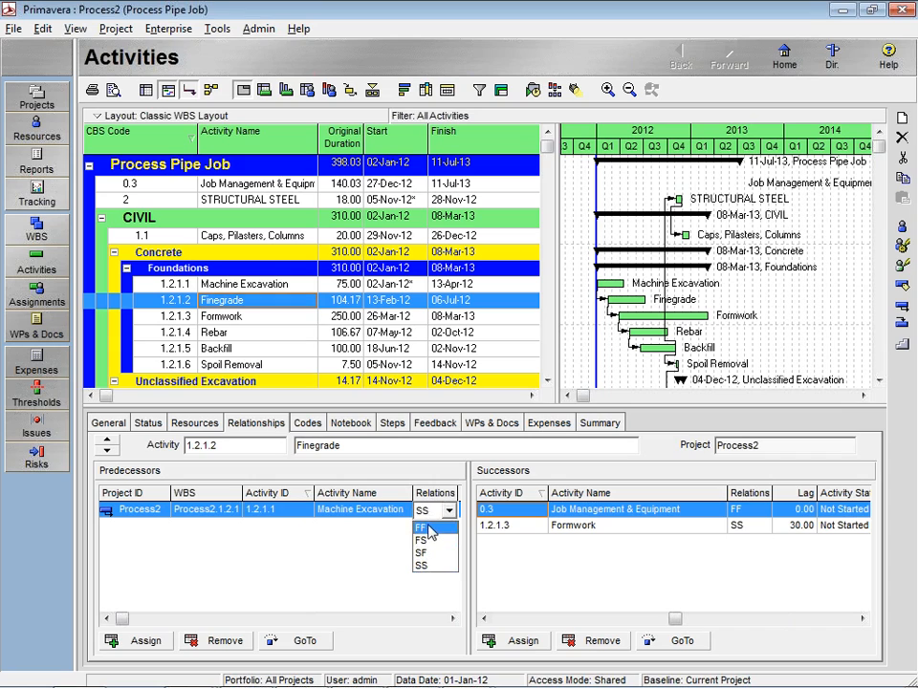
click(427, 539)
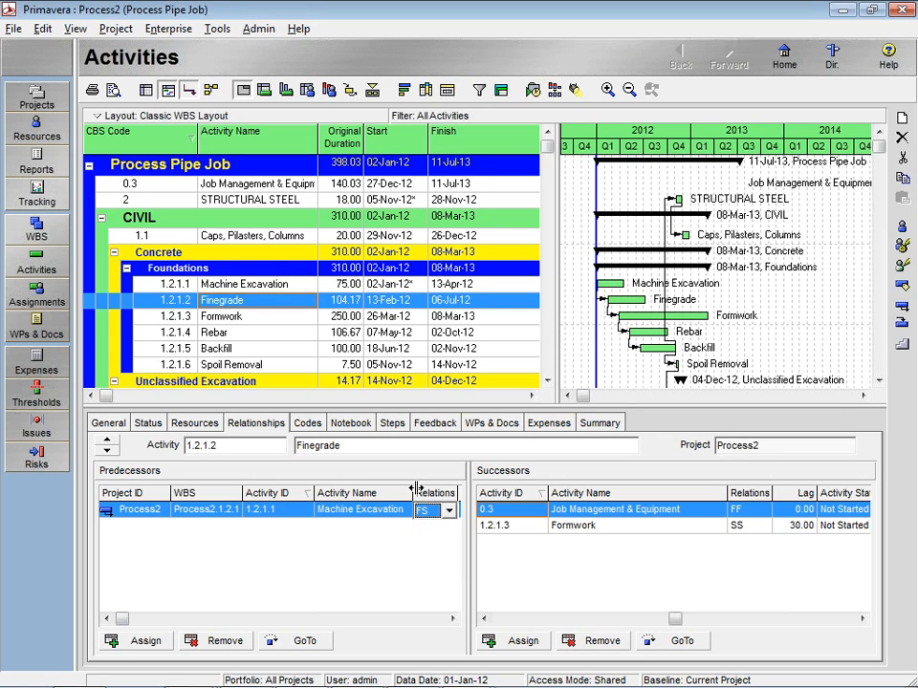
Set Formwork's relationship with its predecessor Finegrade to FS and reschedule the project with data date 01-Jan-12
click(436, 316)
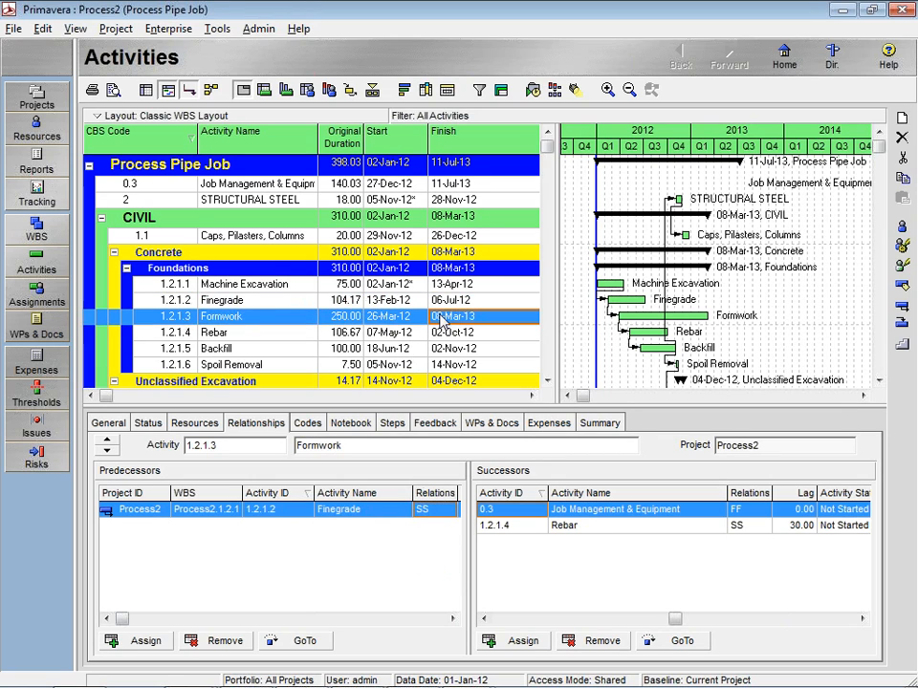
click(436, 510)
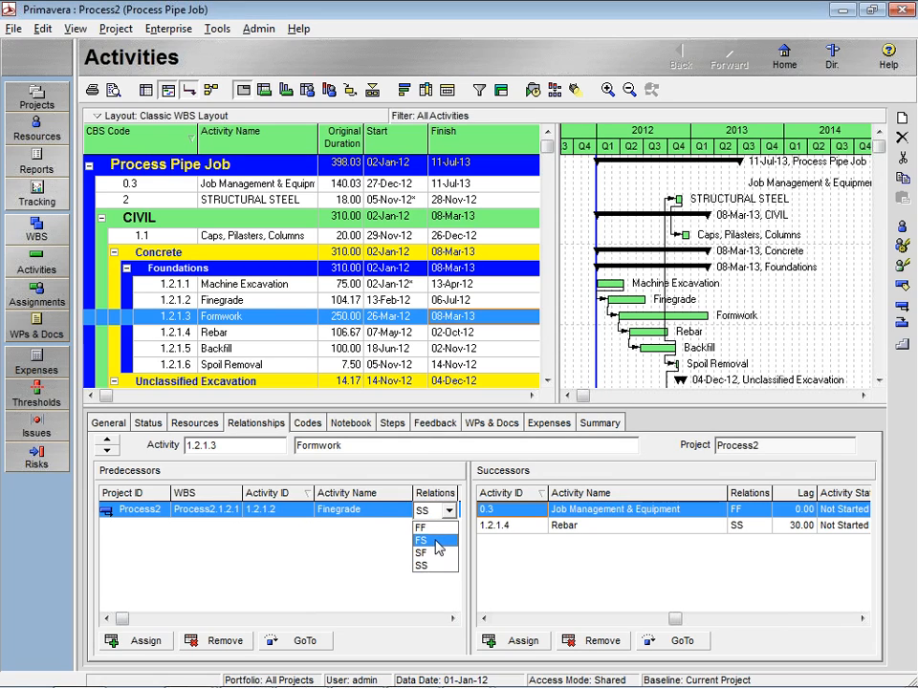
click(432, 541)
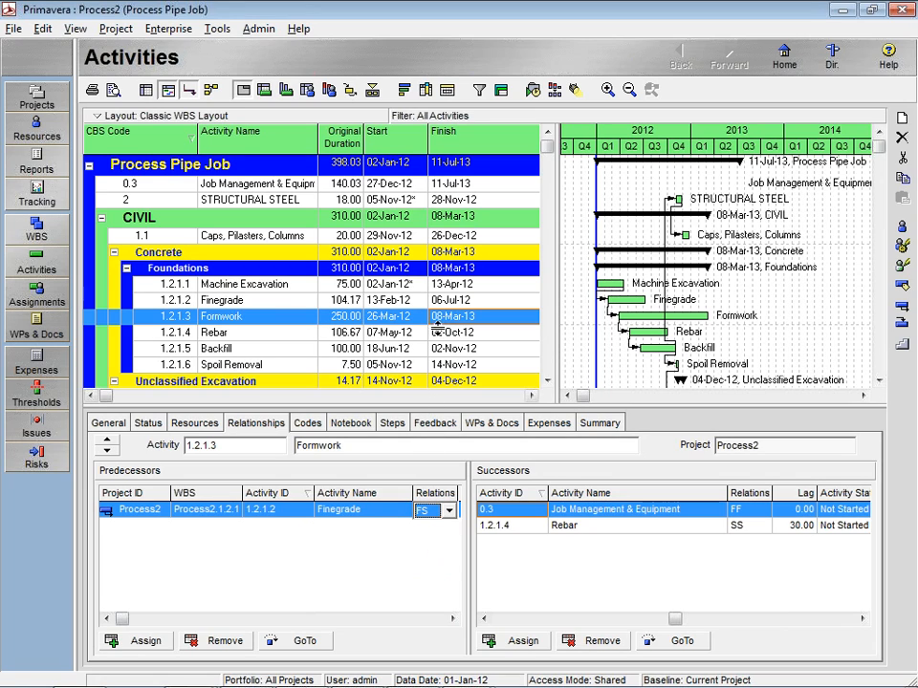
key(F9)
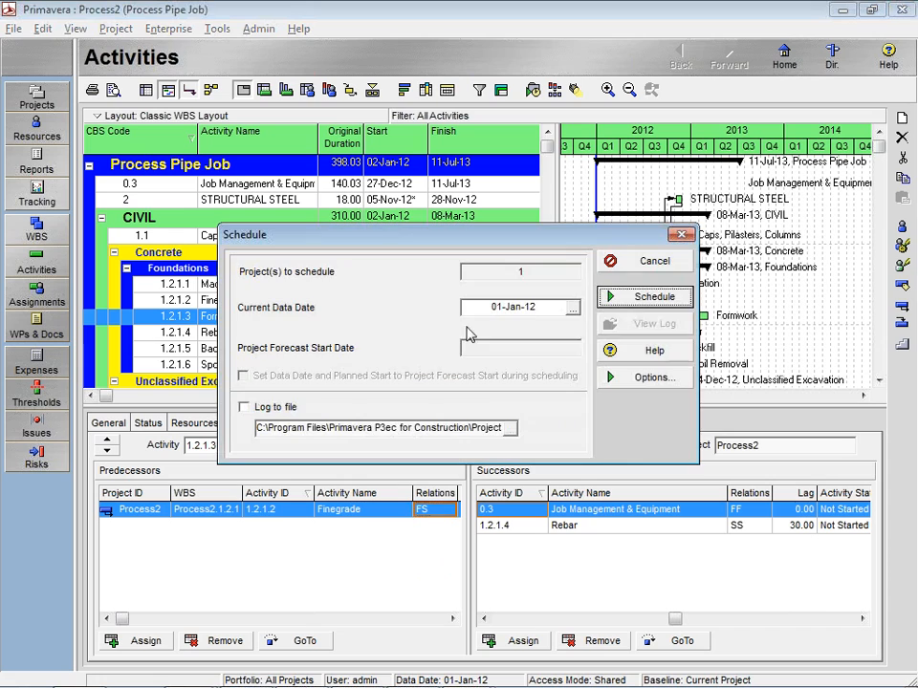
click(644, 300)
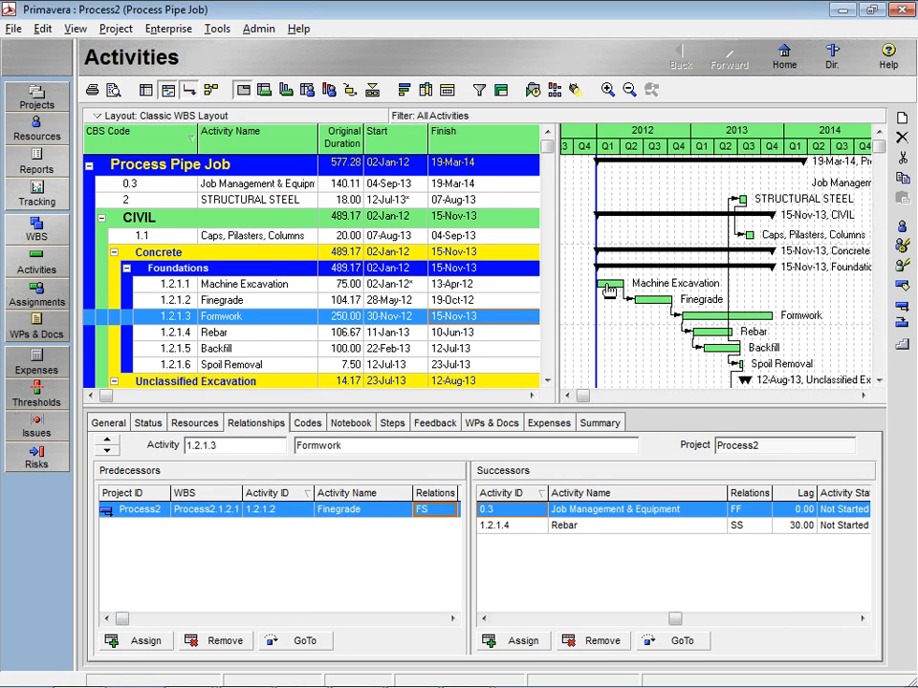
Move the Machine Excavation bar to start on 31-Oct-12 with a Start On or After constraint, and reschedule the project
drag(608, 288, 690, 290)
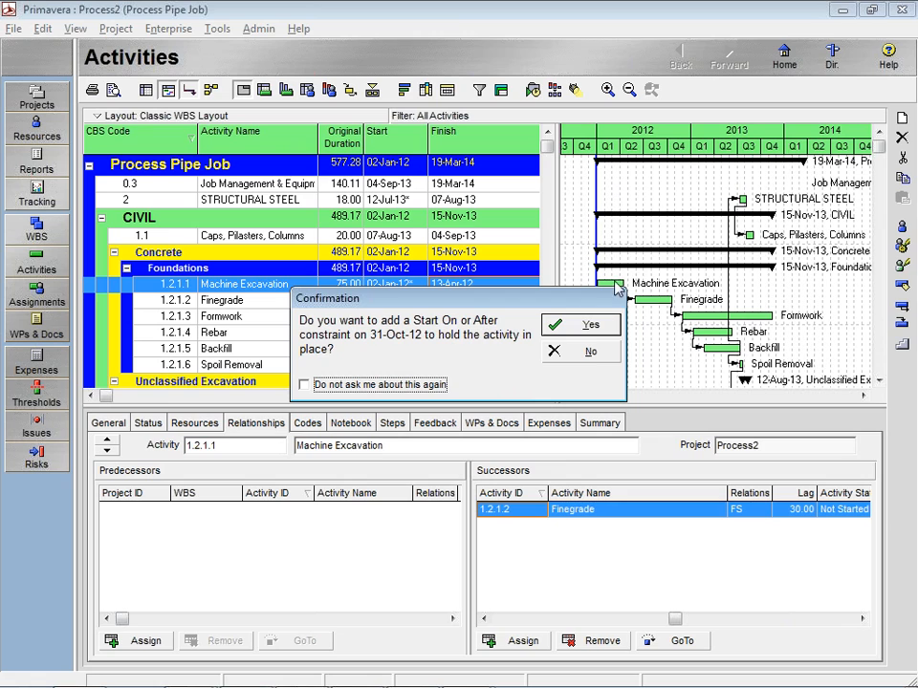
click(593, 327)
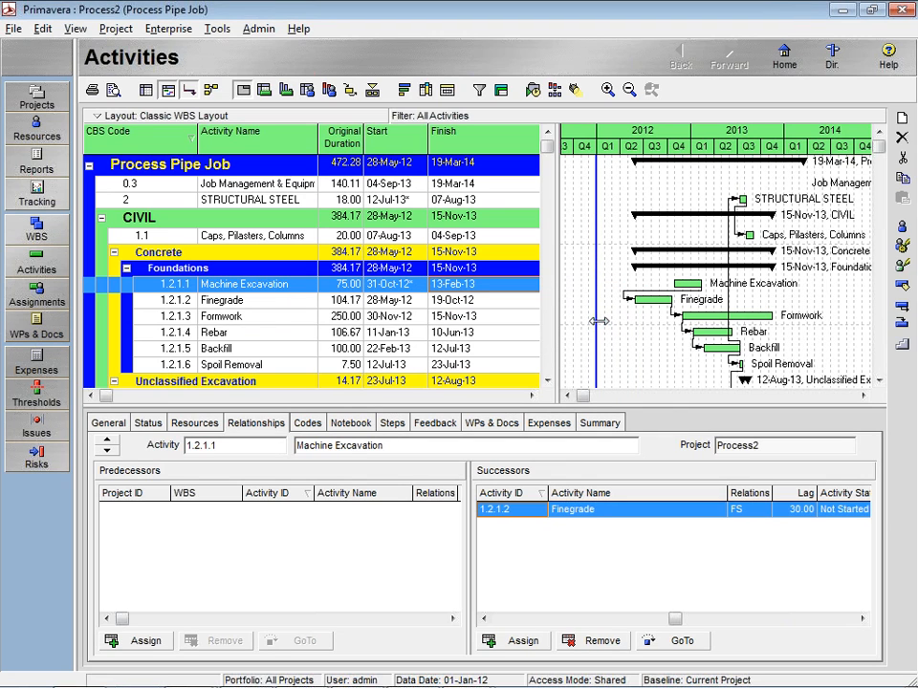
key(F9)
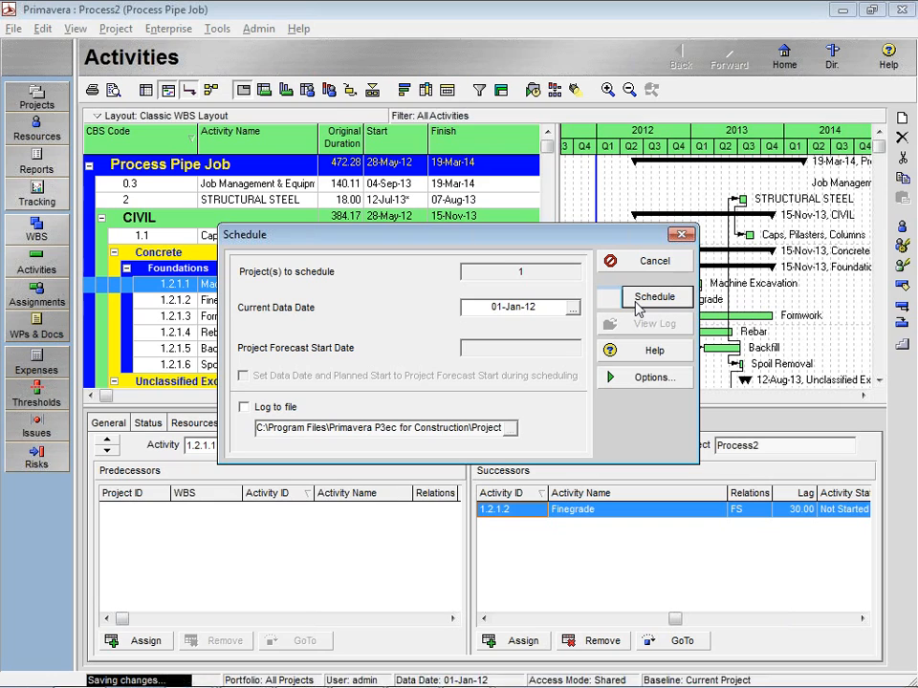
click(639, 304)
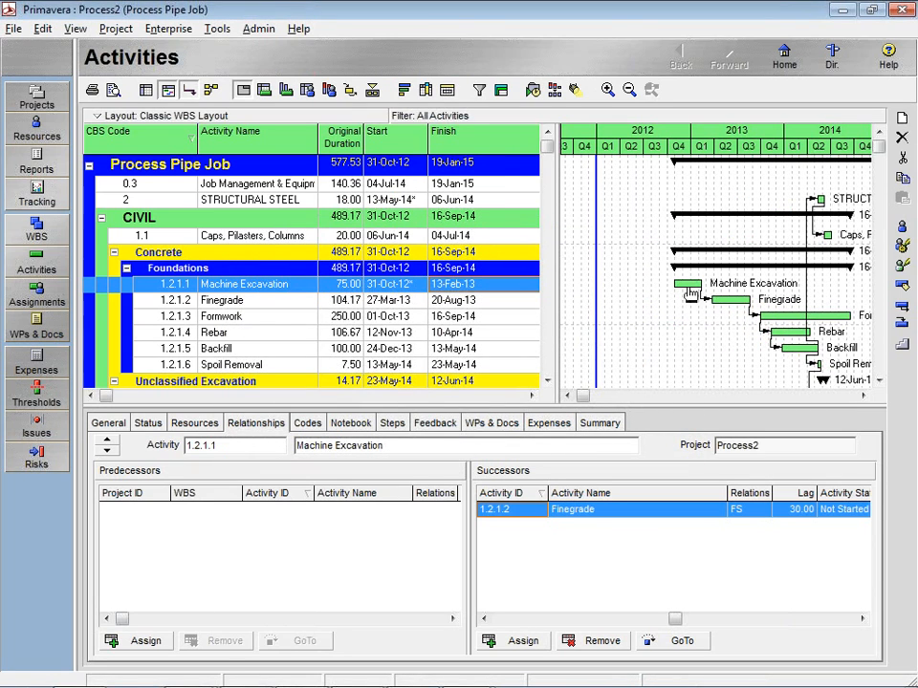
Move the Machine Excavation bar to start on 21-Jan-13, accept the start constraint, and reschedule the project
mouse_move(692, 291)
drag(693, 290, 708, 289)
click(585, 324)
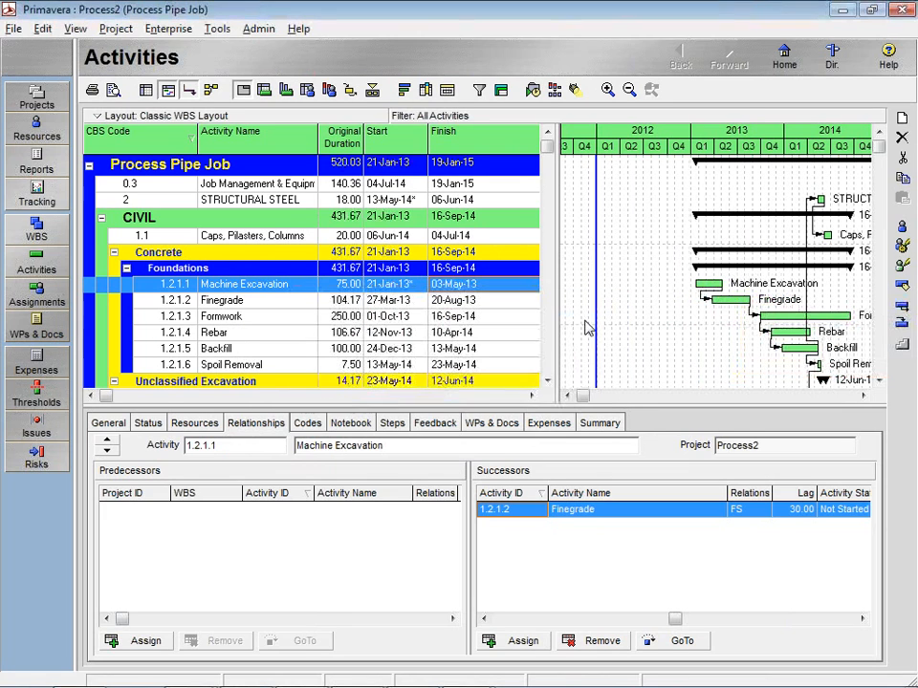
key(F9)
click(659, 298)
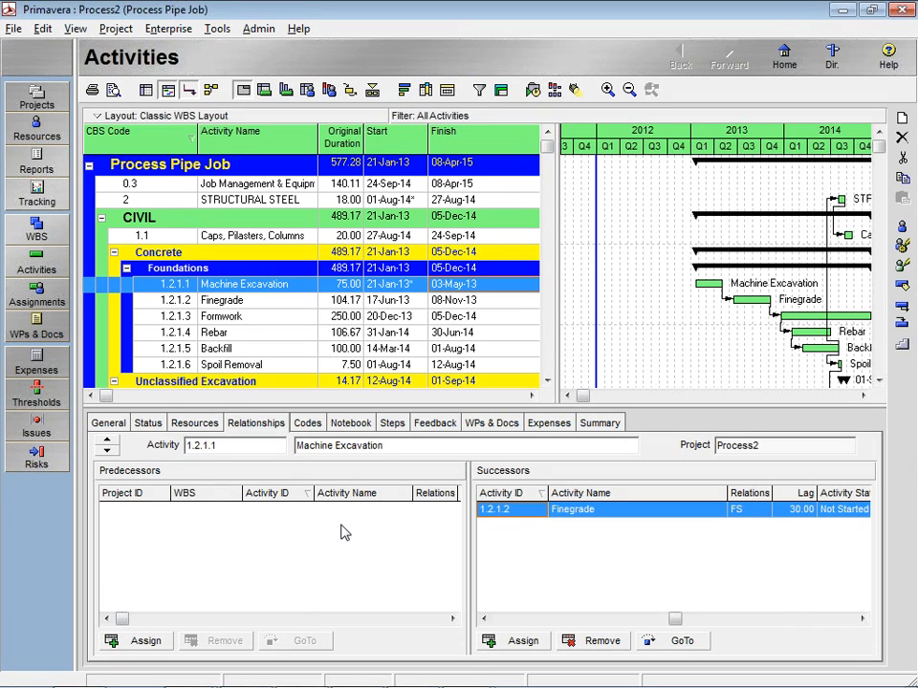
Switch back to HD and update it from Primavera, keeping the estimate in synch with the schedule
key(alt+Tab)
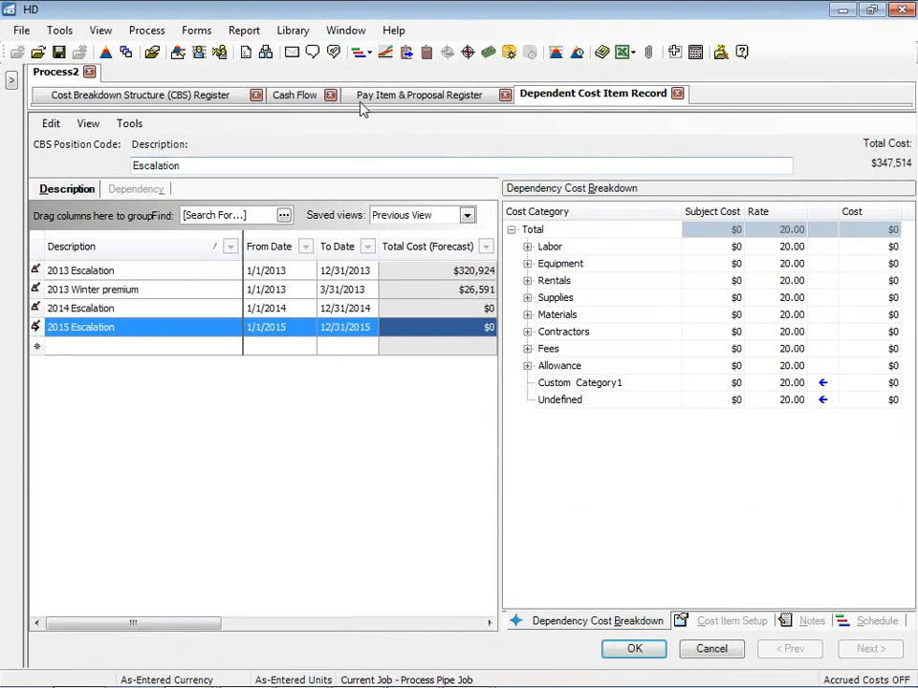
click(370, 56)
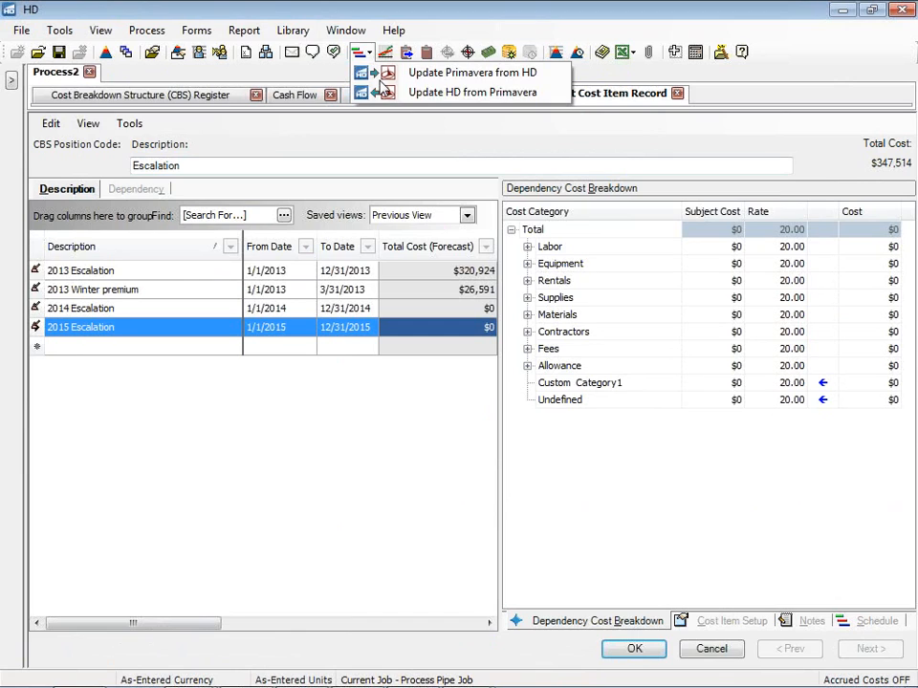
click(464, 100)
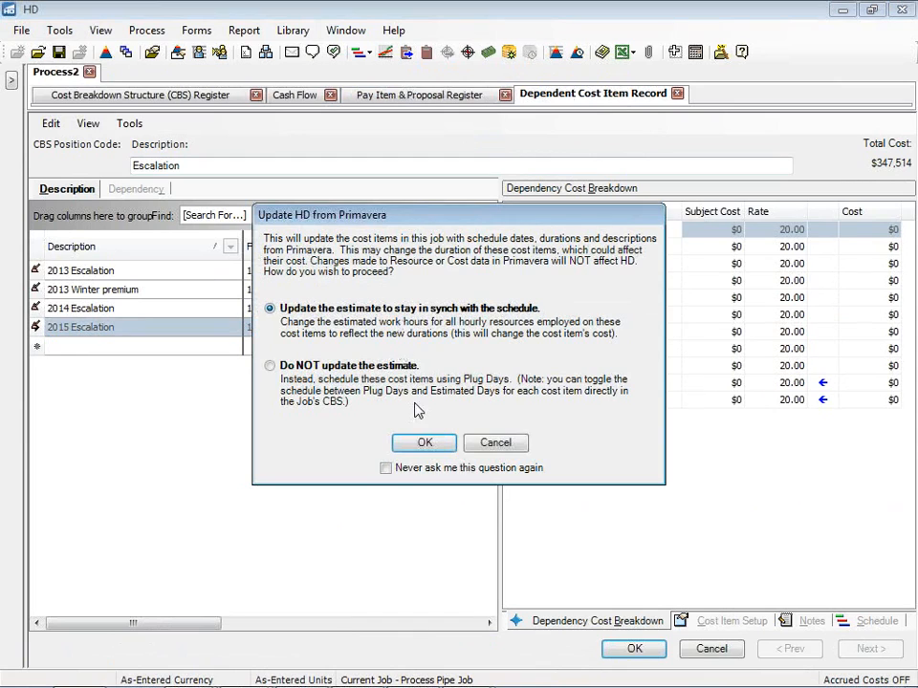
click(425, 443)
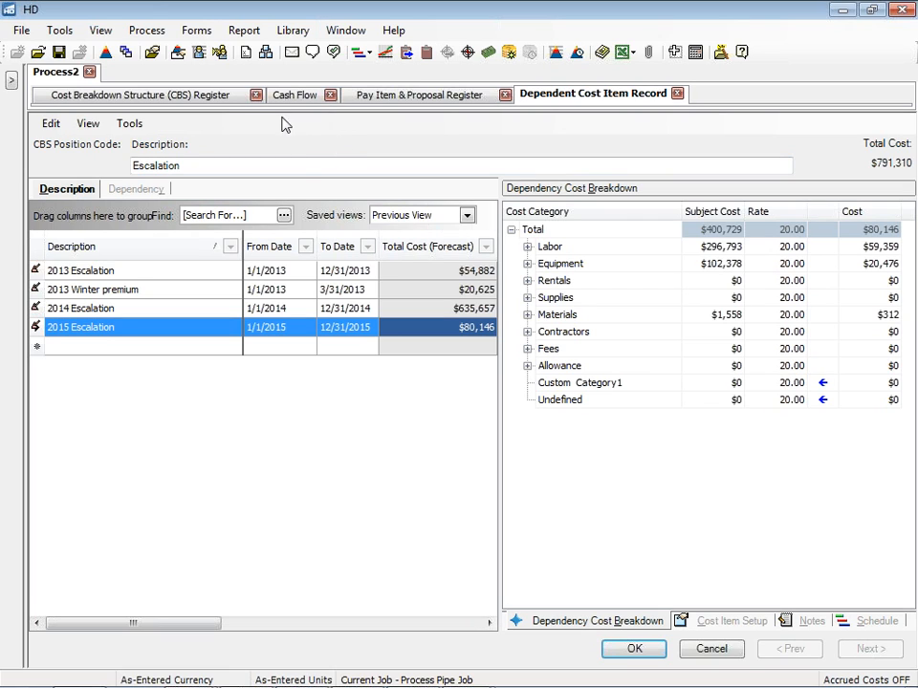
Show the Cost Breakdown Structure register in the Schedule Setup - simple view and review the cost items' start and finish dates
click(222, 100)
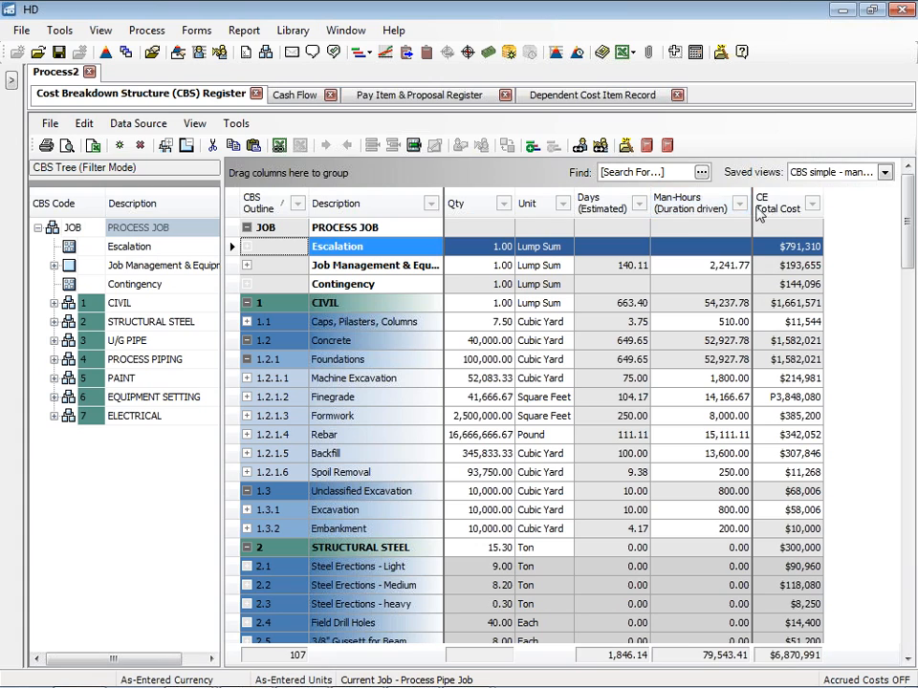
click(884, 175)
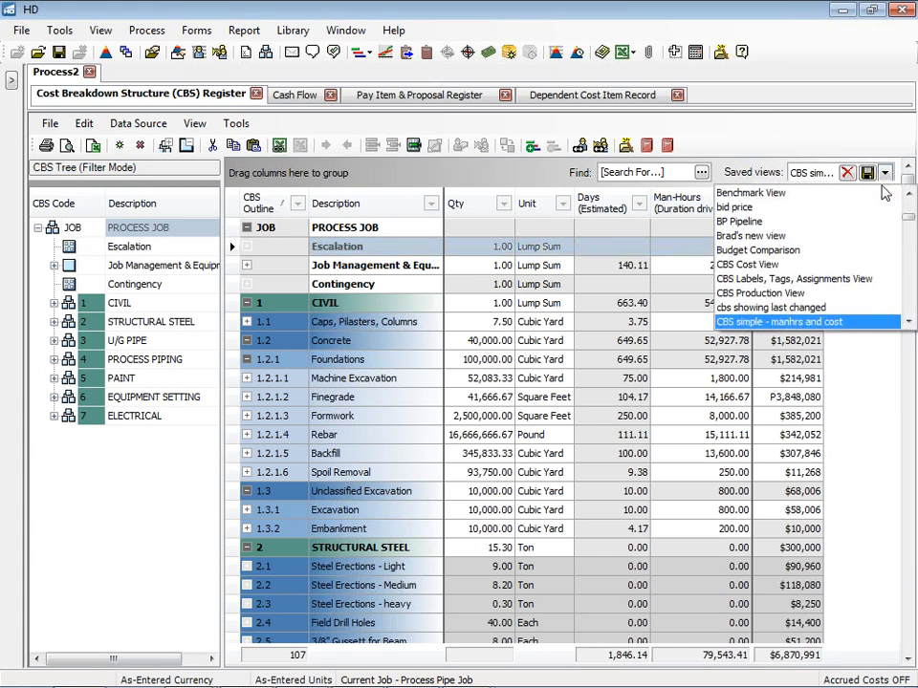
click(907, 307)
click(907, 308)
click(908, 308)
click(908, 308)
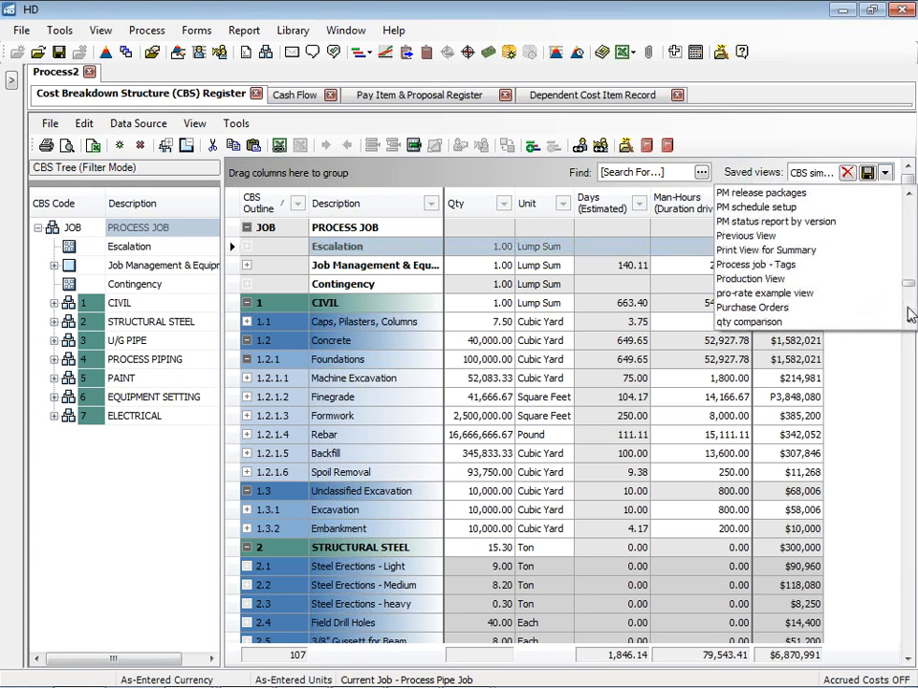
click(907, 308)
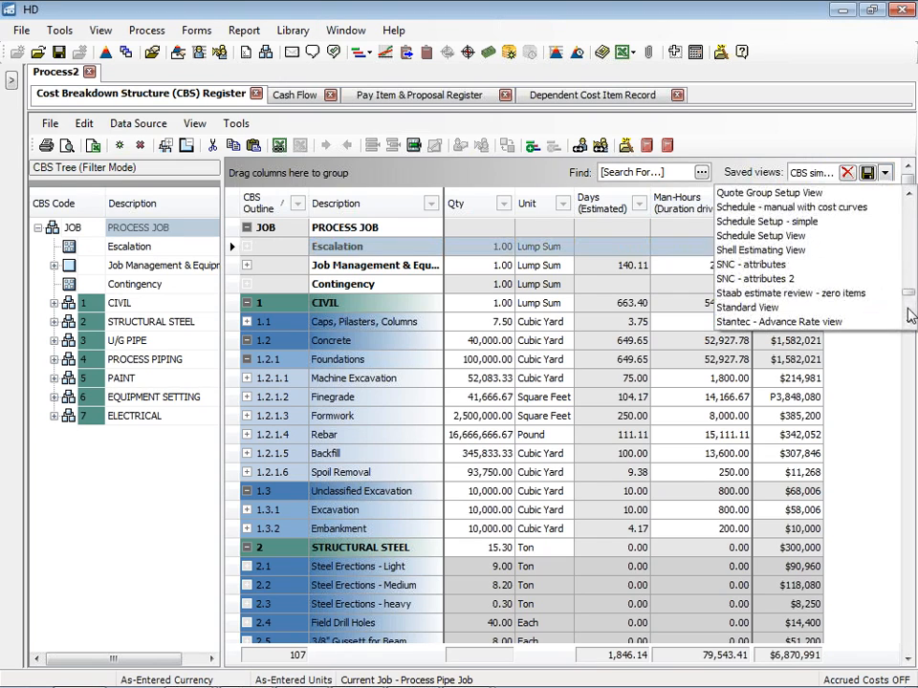
click(766, 222)
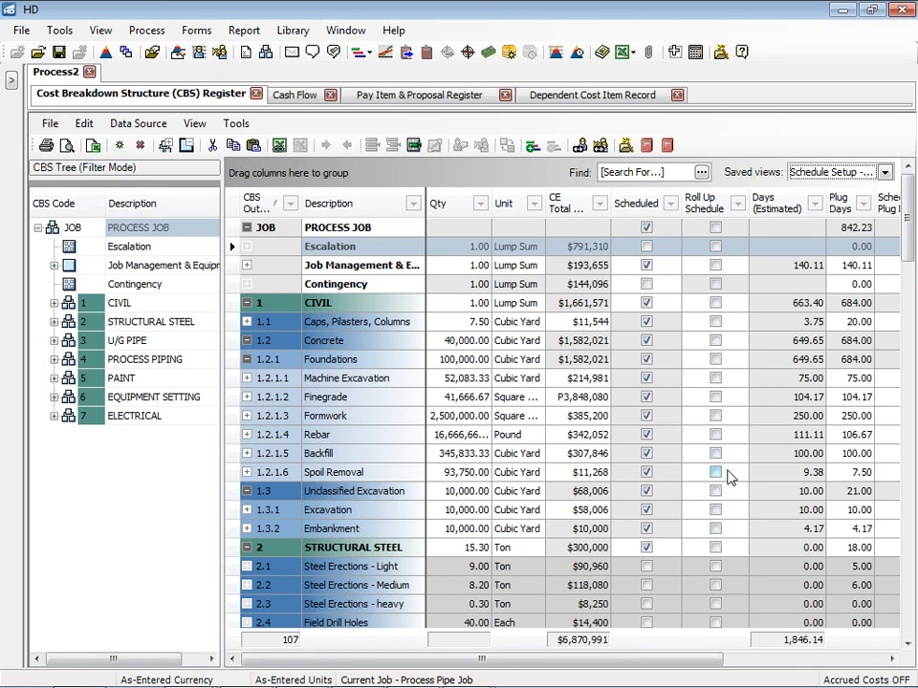
drag(683, 663, 845, 663)
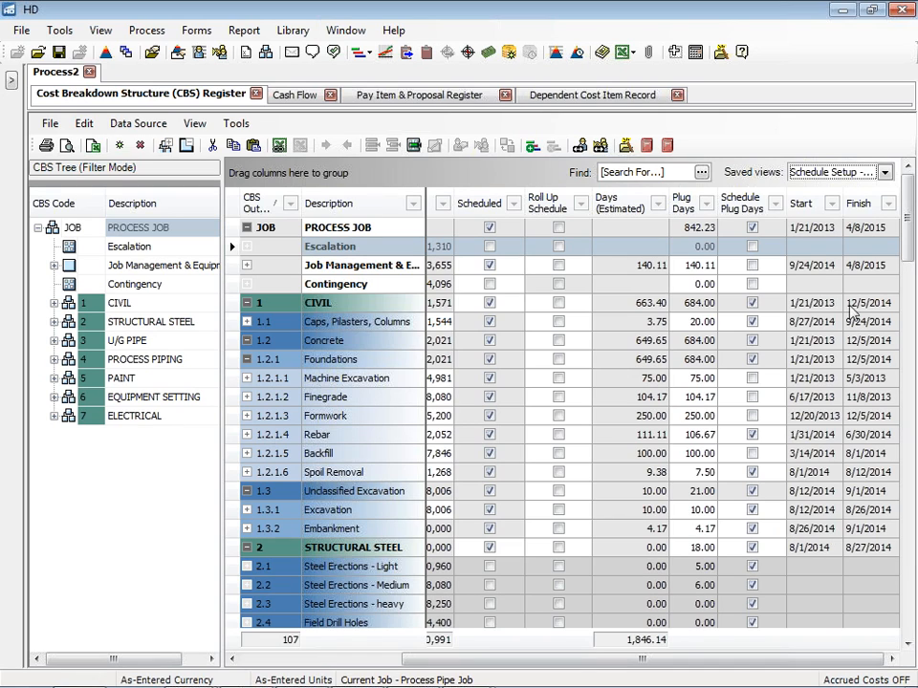
click(752, 321)
Examine the total cost and total revenue curves over time in the Cash Flow chart
click(296, 95)
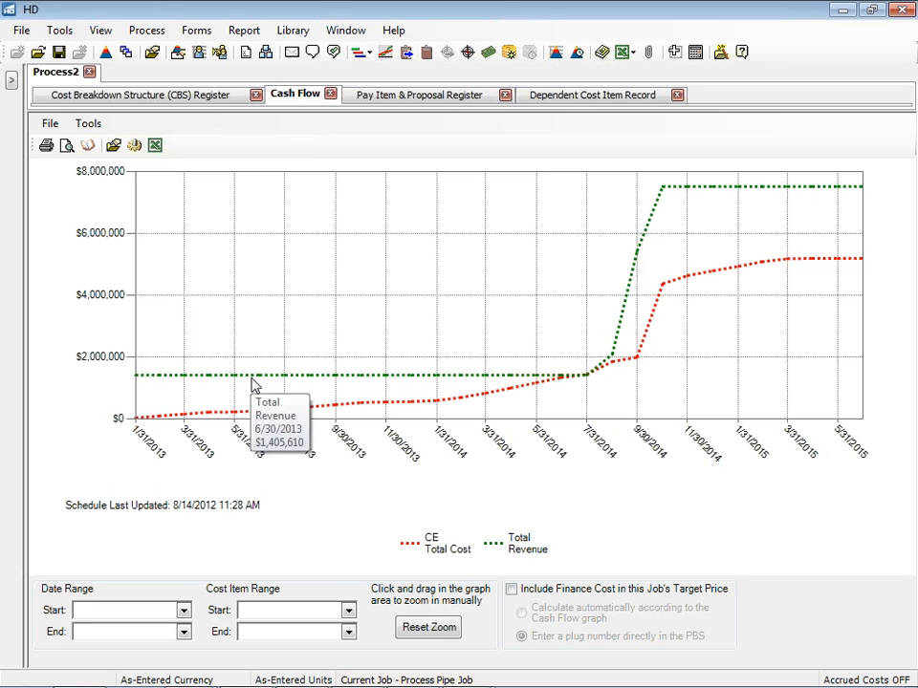
mouse_move(261, 411)
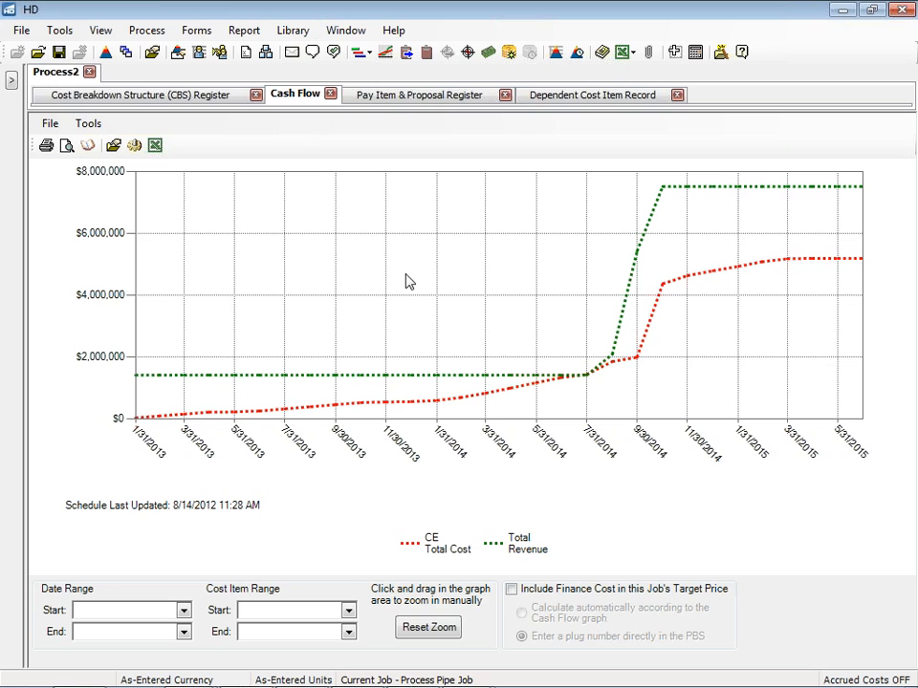
Open the record of the CIVIL pay item 012-1200 and review the earnings rules of its cost items
click(415, 100)
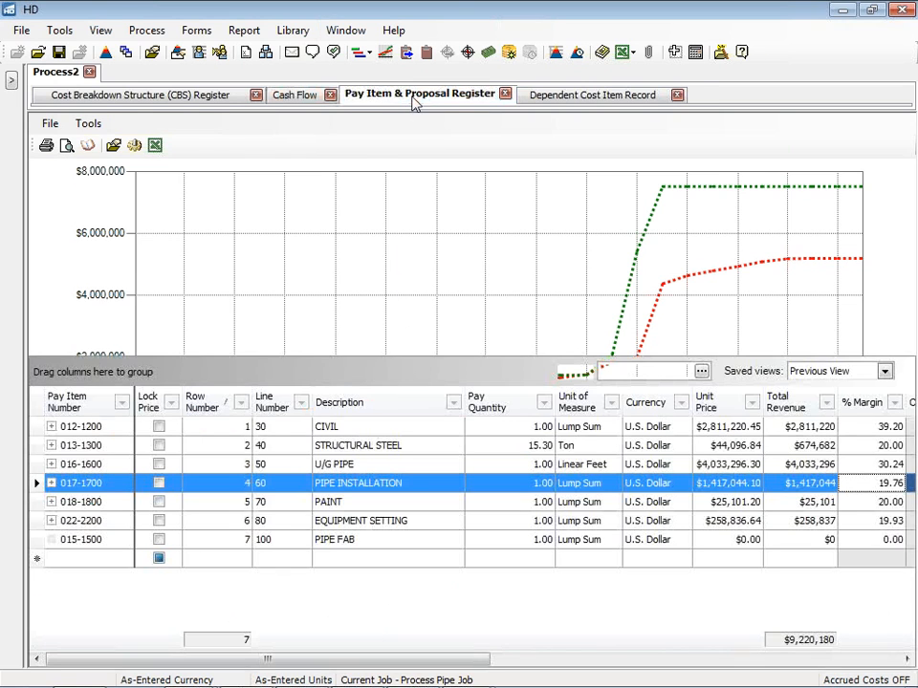
click(75, 211)
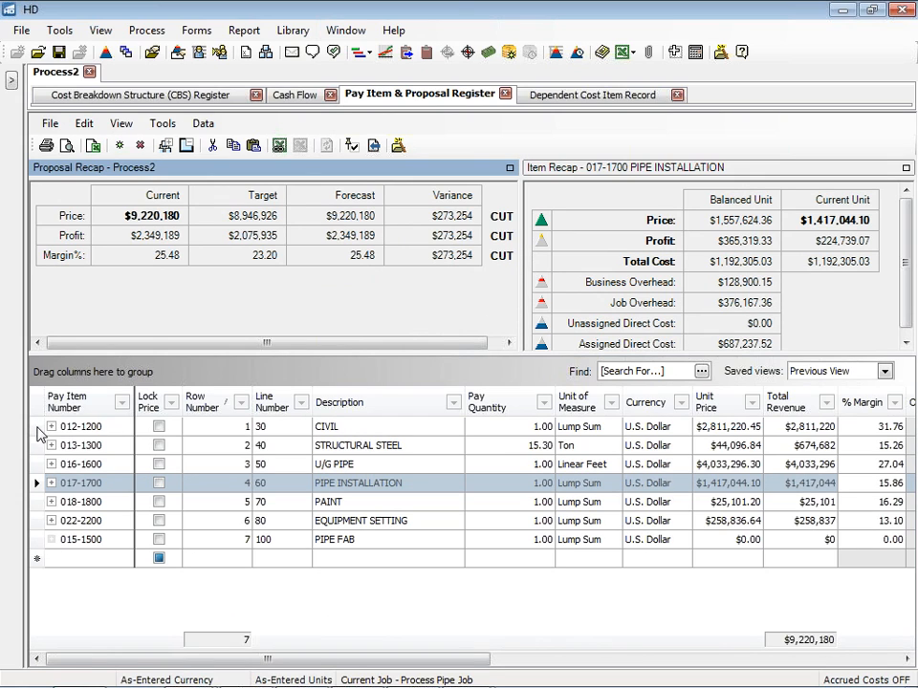
click(38, 430)
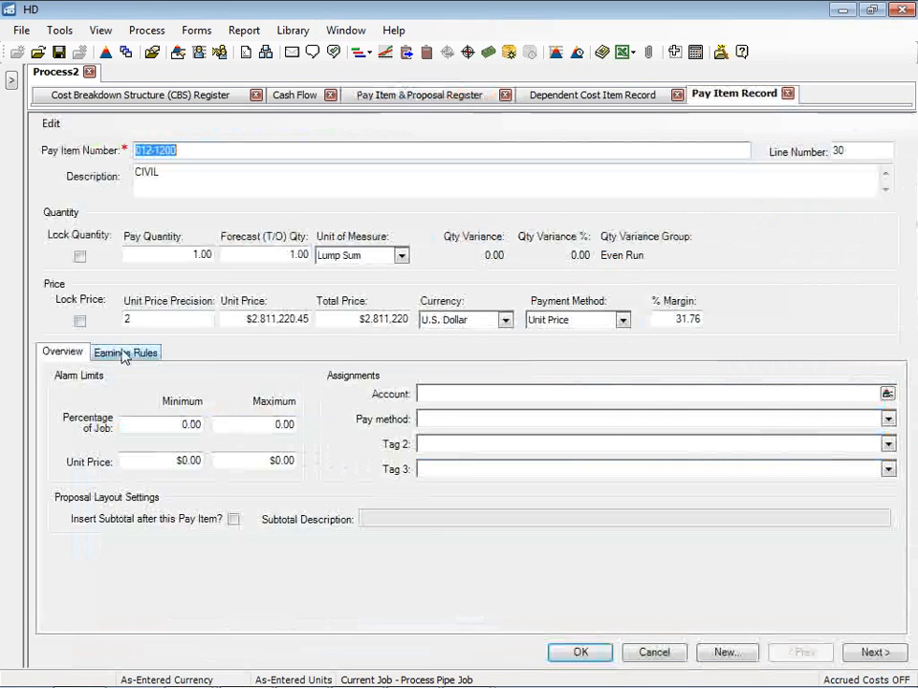
click(125, 353)
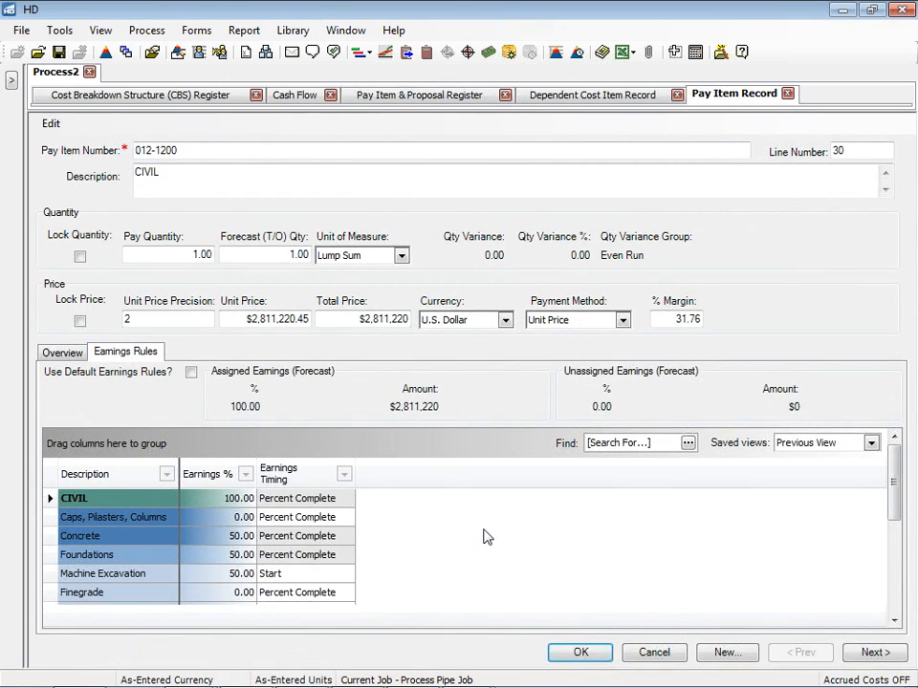
drag(895, 513, 894, 548)
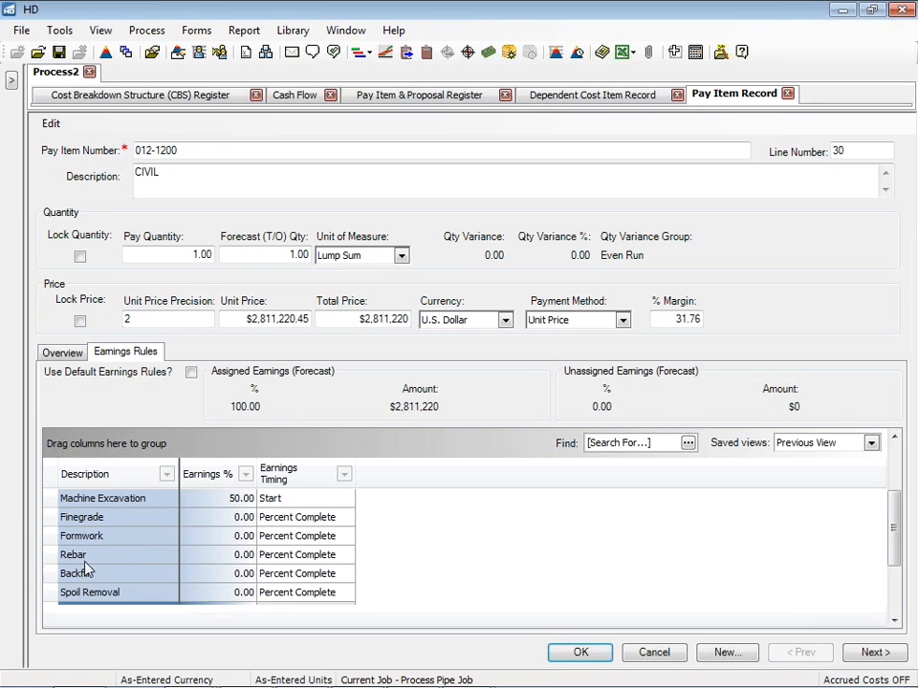
drag(891, 549, 894, 612)
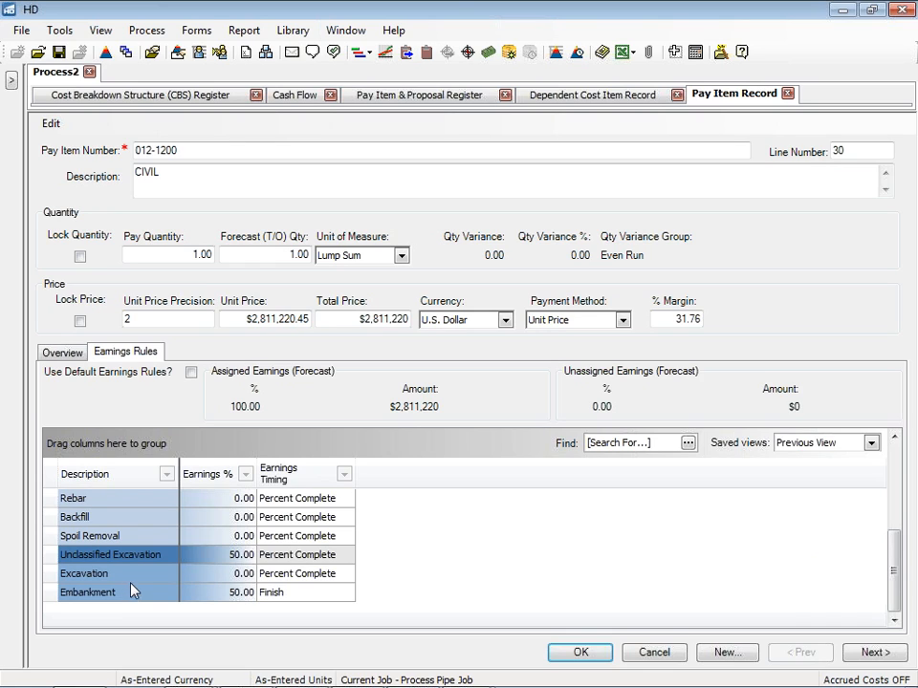
drag(891, 578, 891, 541)
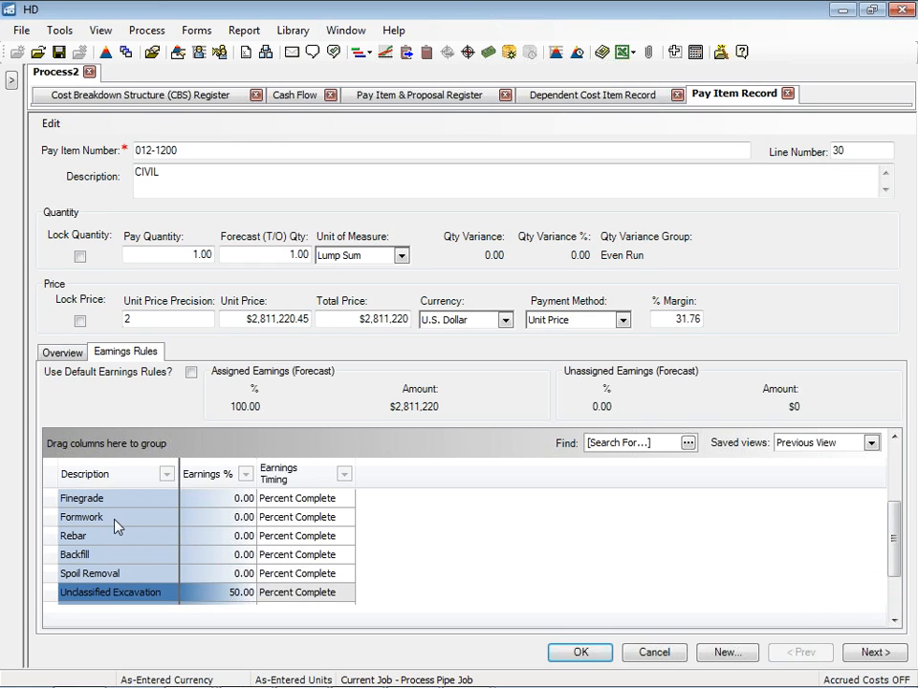
Set the Embankment cost item's earnings percentage to 25 in the CIVIL pay item's earnings rules
click(236, 524)
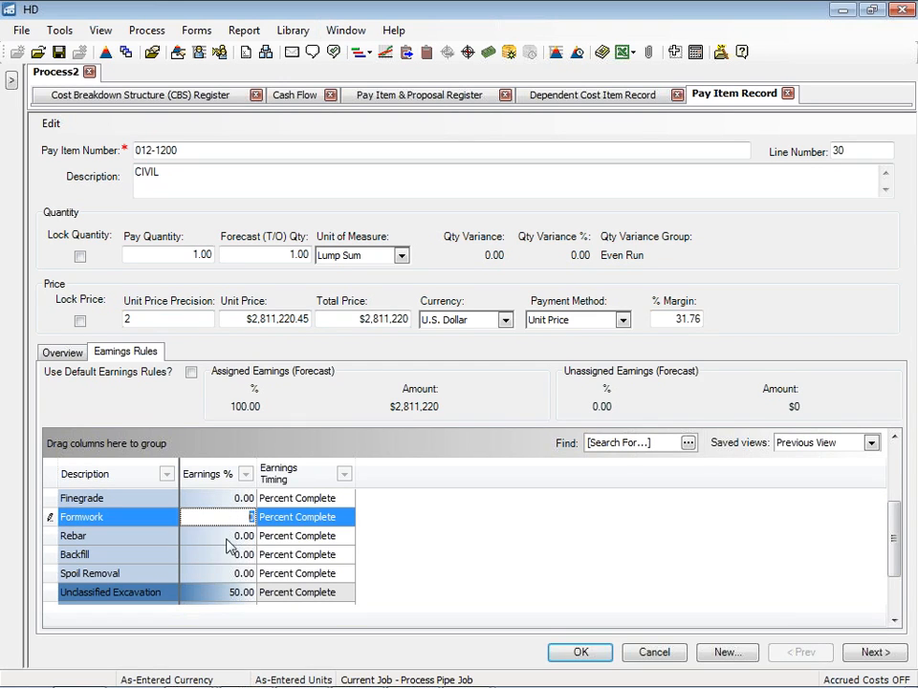
click(226, 602)
key(Down)
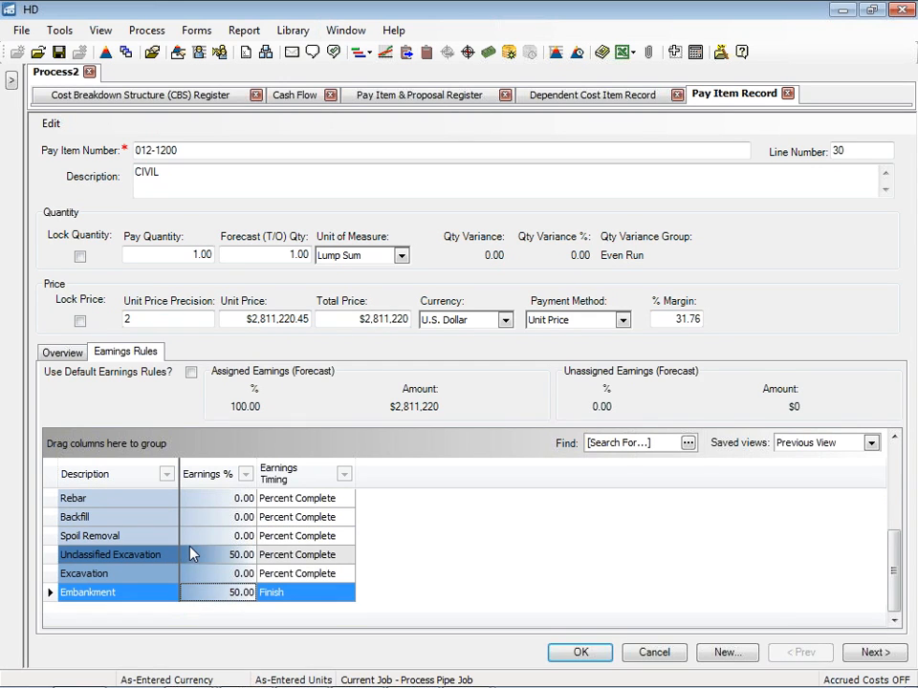
text(25)
key(Up)
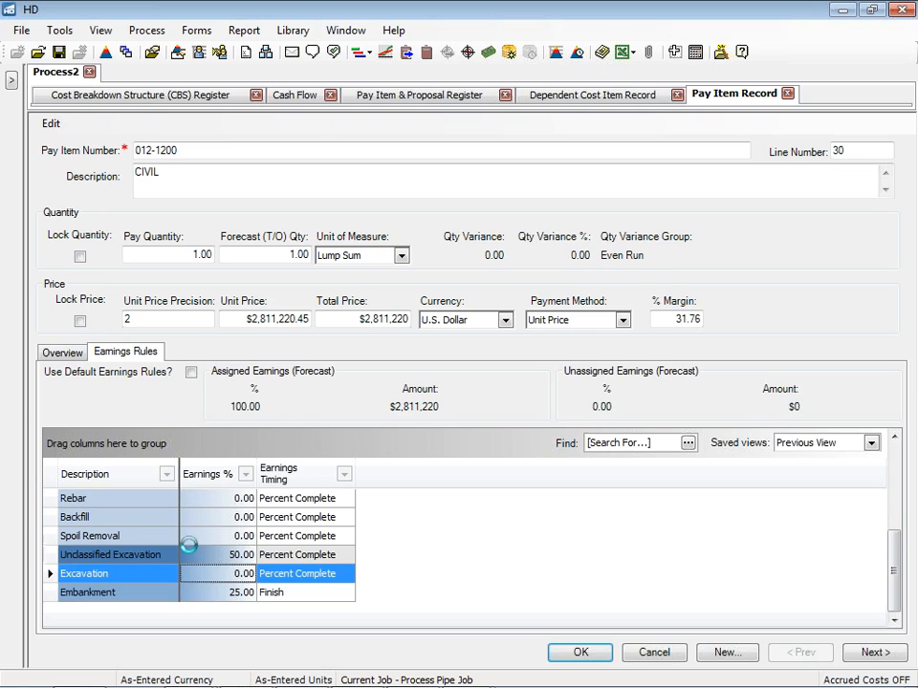
Assign 25 percent of the CIVIL pay item's earnings to the Formwork cost item, keeping Excavation at 0
text(0)
key(Up)
key(Up)
key(Up)
key(Up)
key(Up)
key(Down)
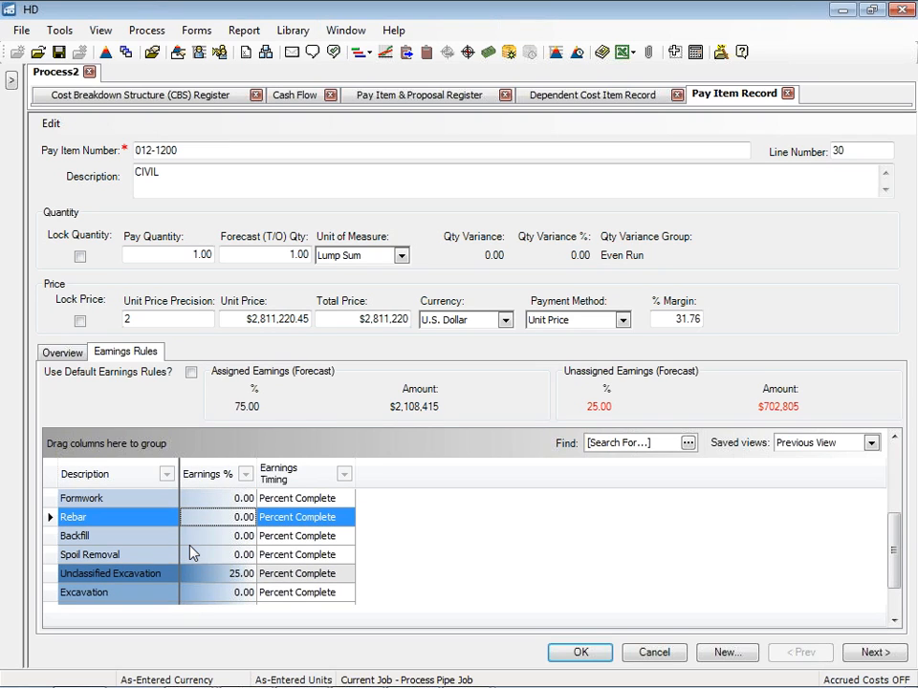
key(Up)
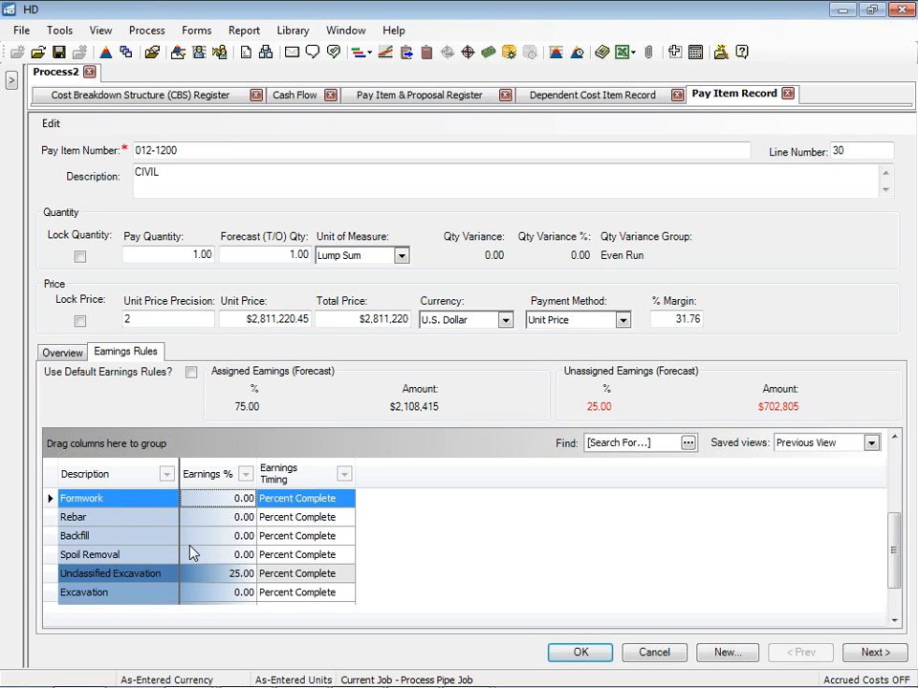
text(25)
key(Down)
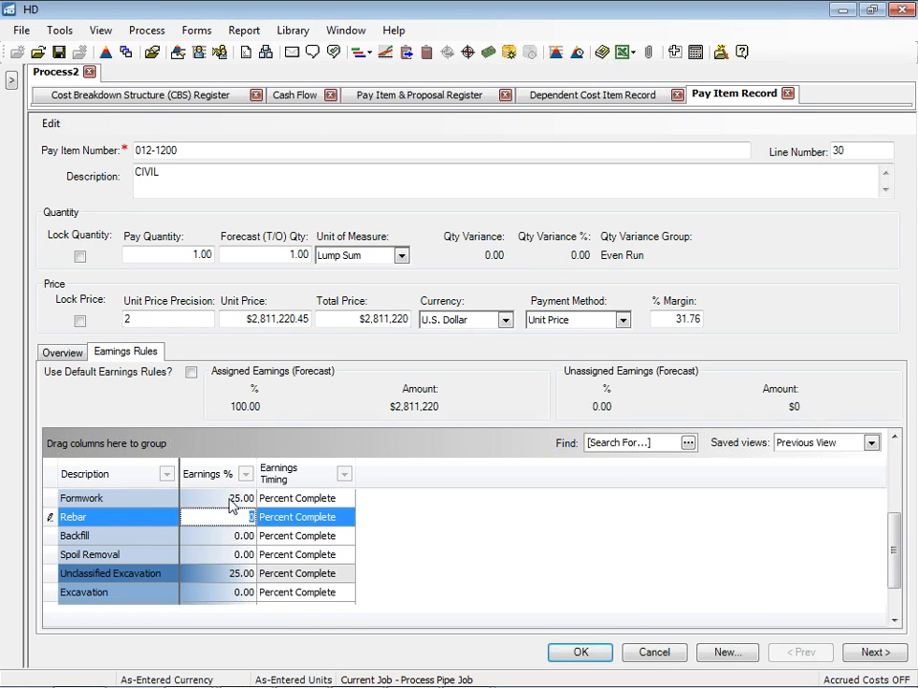
Set Formwork's earnings timing to Start, save the pay item record, and check the revenue curve in the Cash Flow chart
click(284, 502)
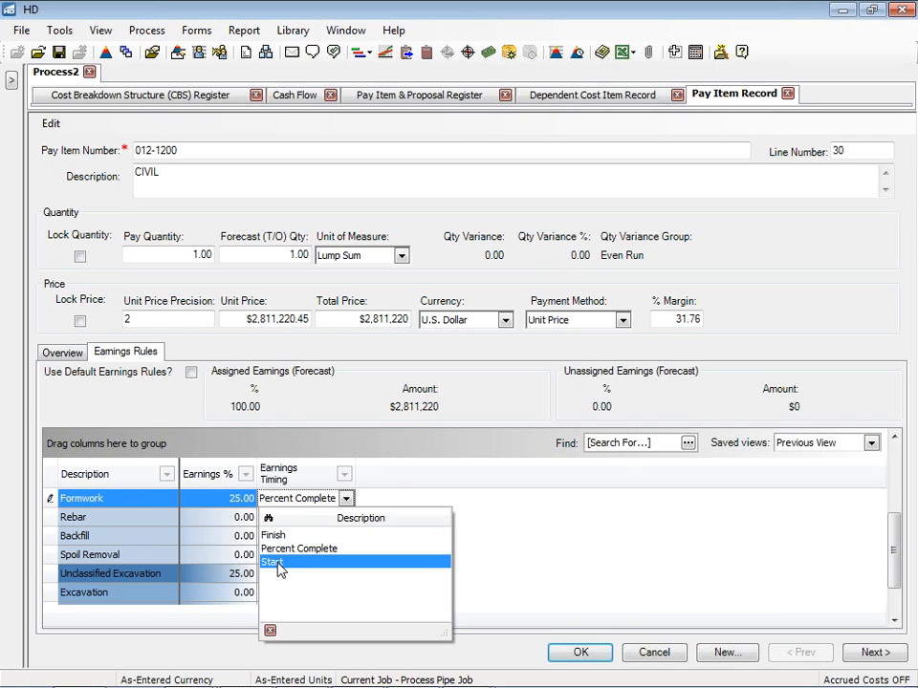
click(277, 562)
key(Down)
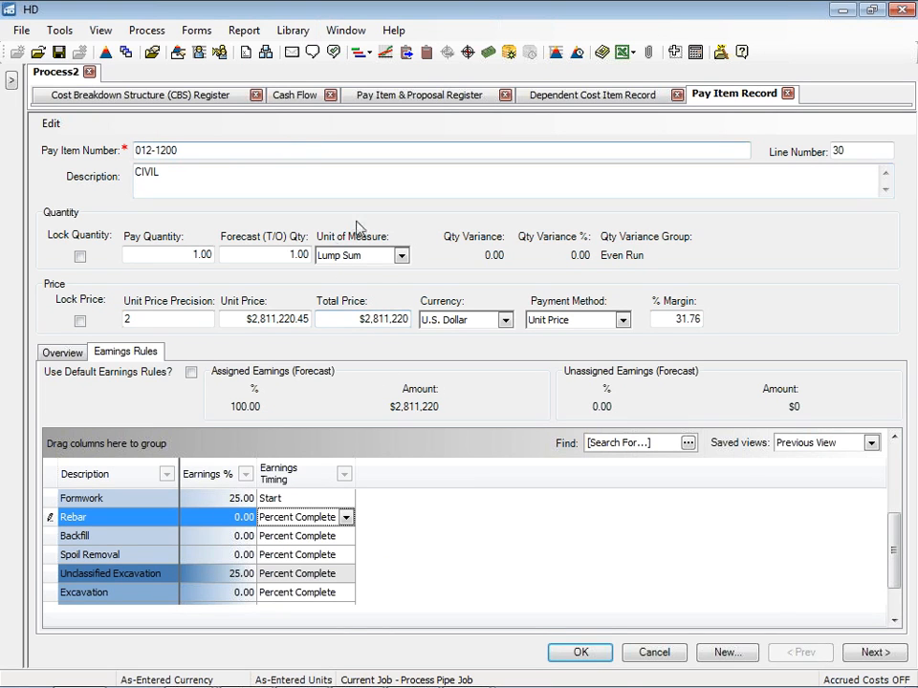
click(580, 652)
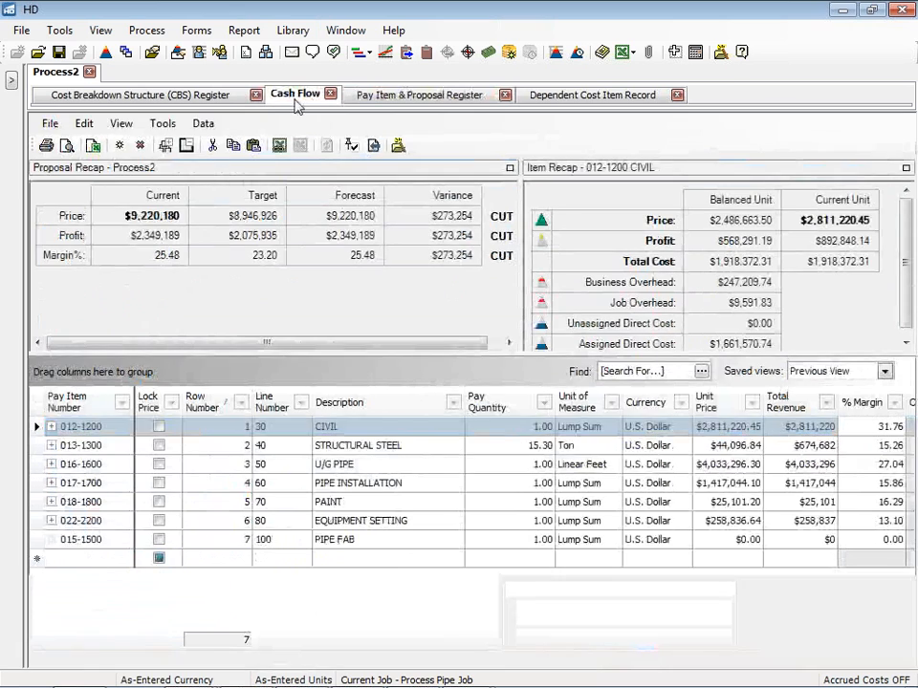
click(296, 95)
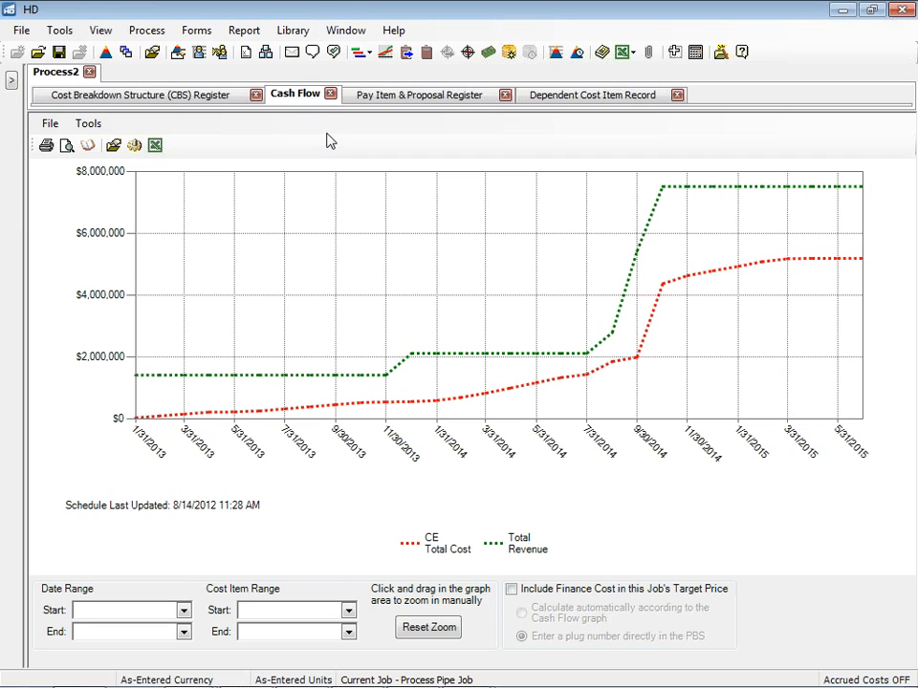
Return to the Cost Breakdown Structure register and apply the saved view CBS simple - manhrs and cost
click(197, 100)
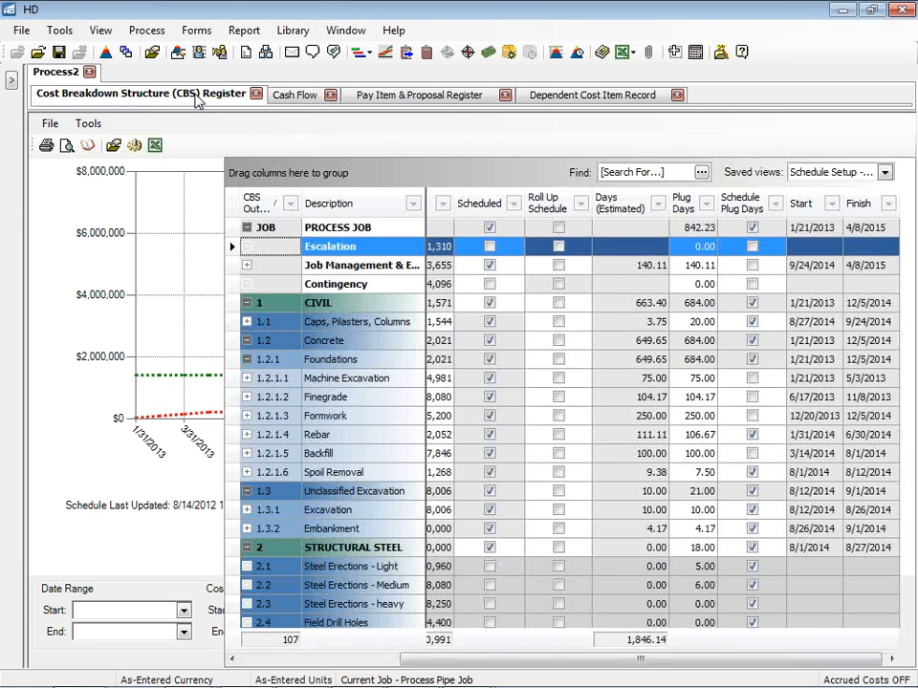
click(885, 172)
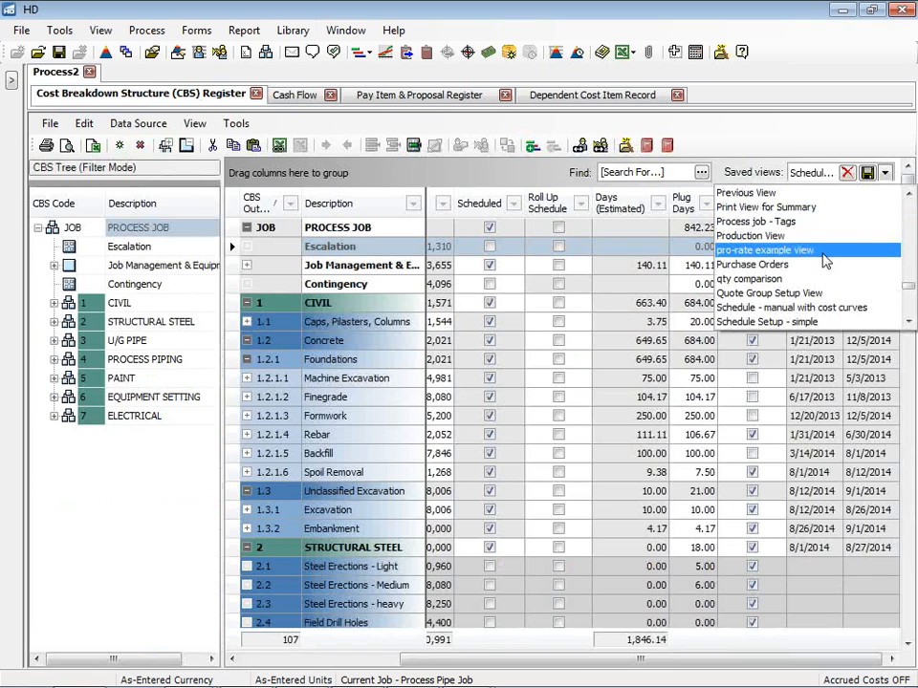
scroll(777, 269, up, 4)
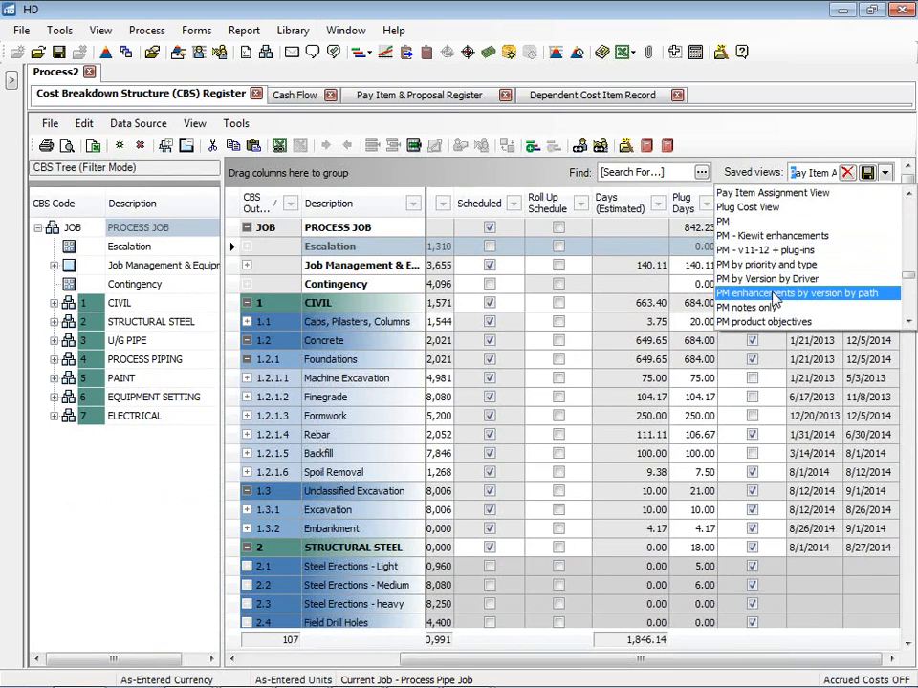
scroll(774, 293, down, 2)
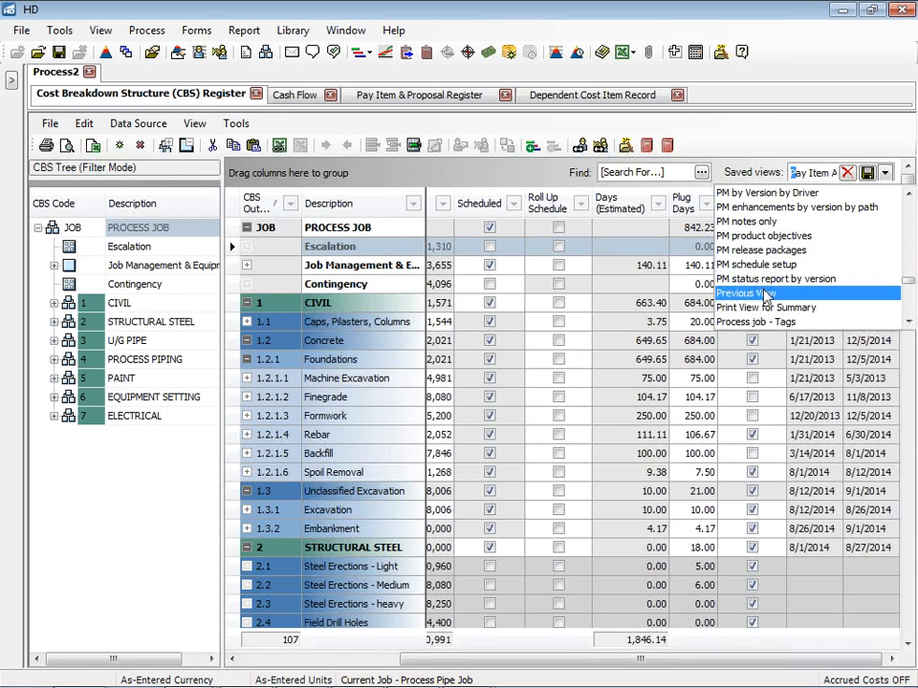
click(765, 295)
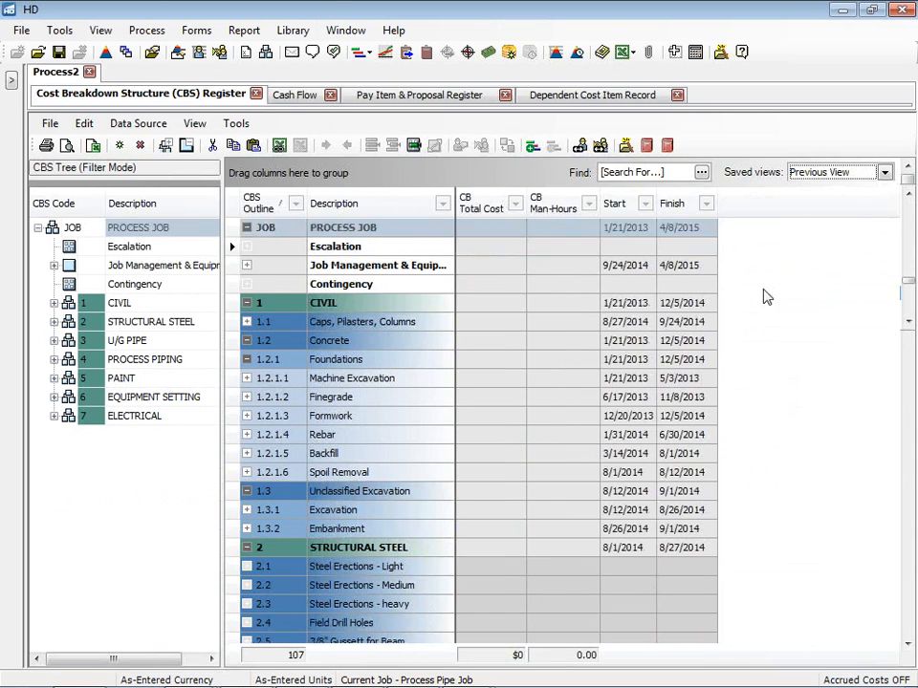
click(827, 176)
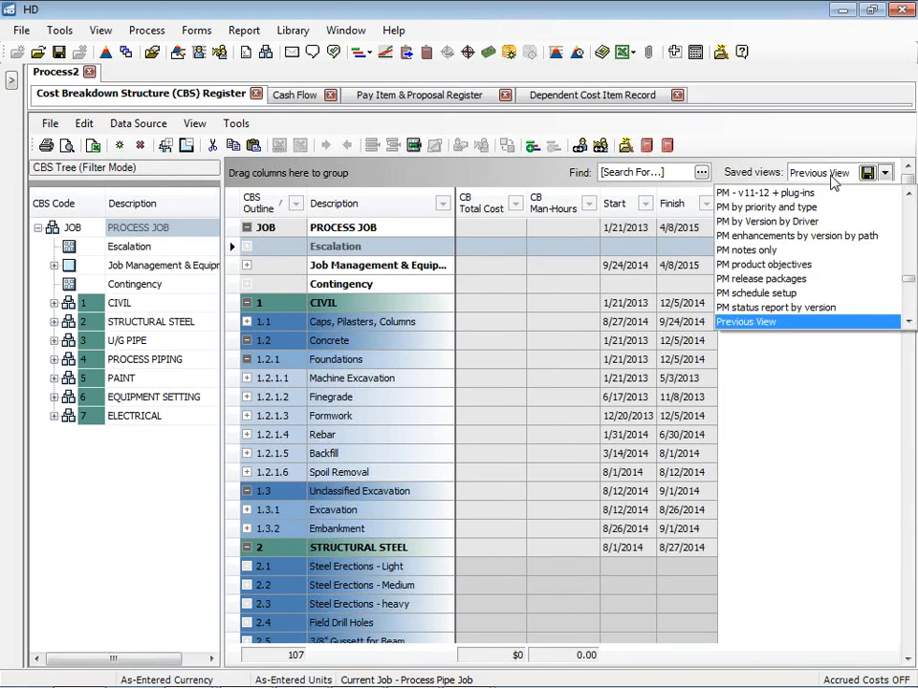
text(c)
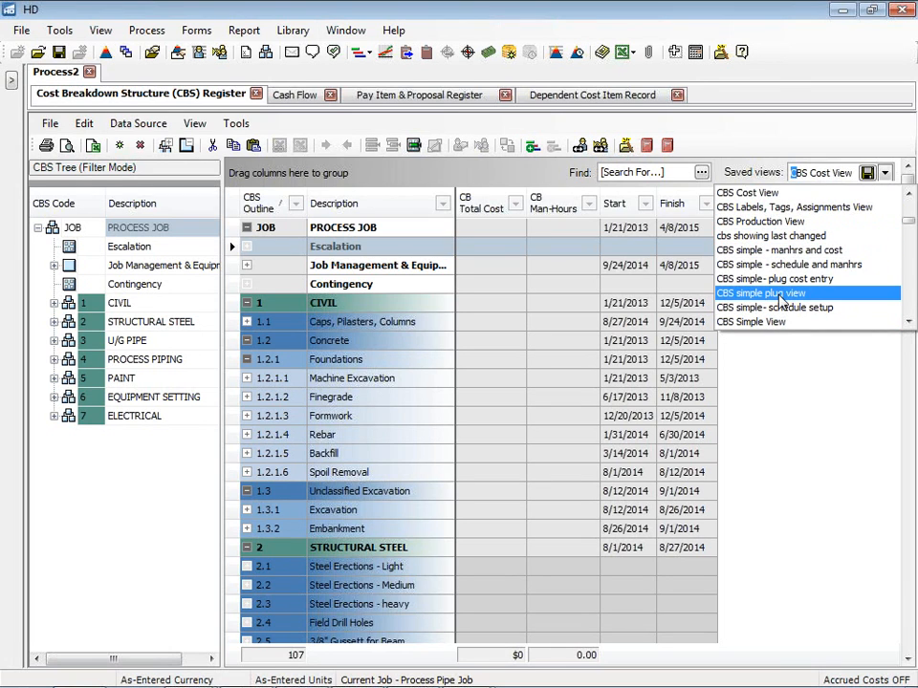
click(785, 250)
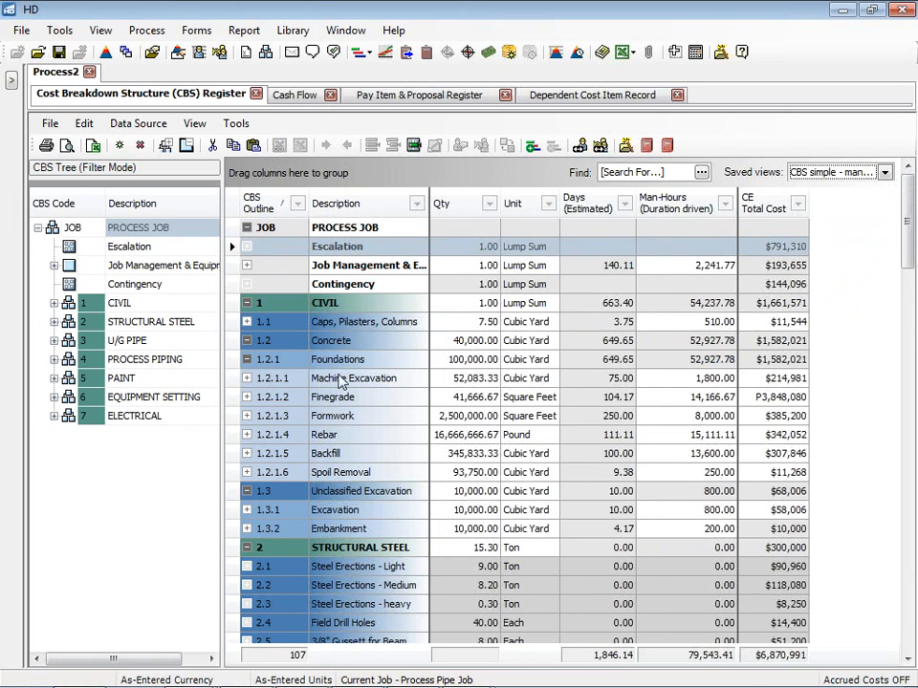
Open the Machine Excavation and Finegrade cost items together and set their Difficulty man-hour factor to 2
click(236, 381)
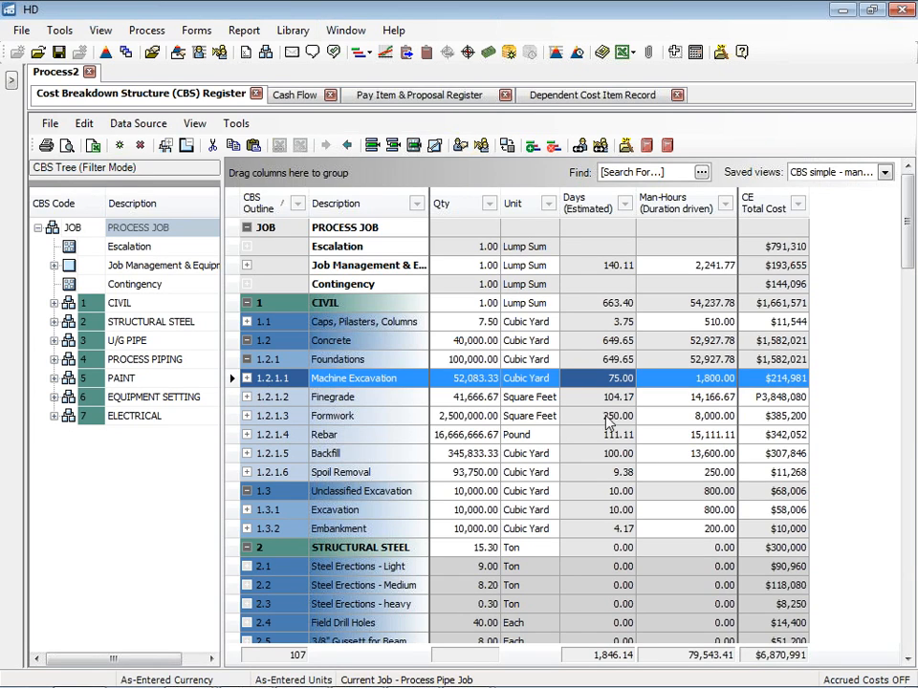
shift+click(241, 400)
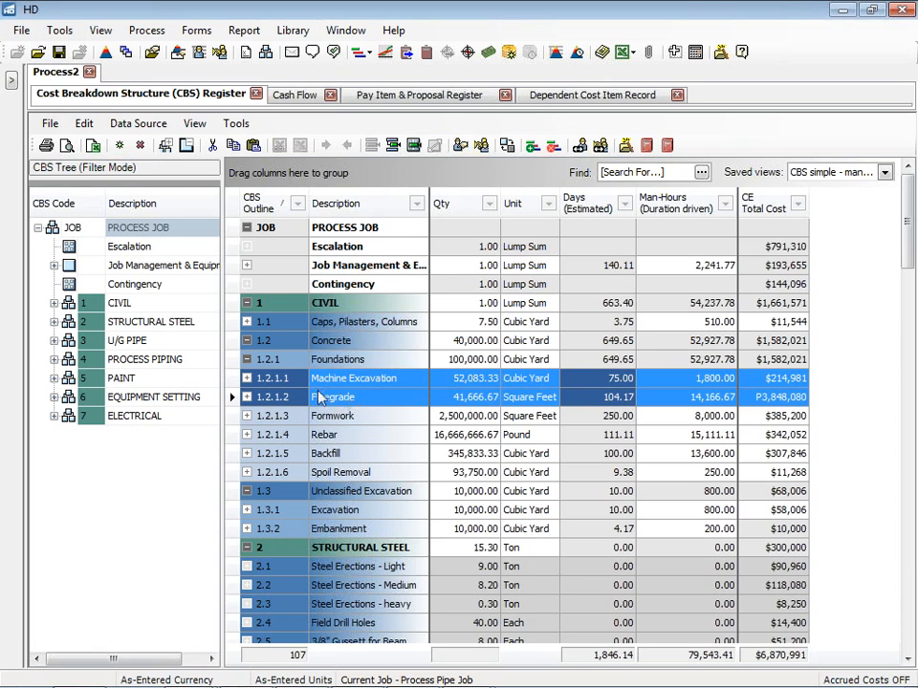
right_click(234, 379)
click(292, 287)
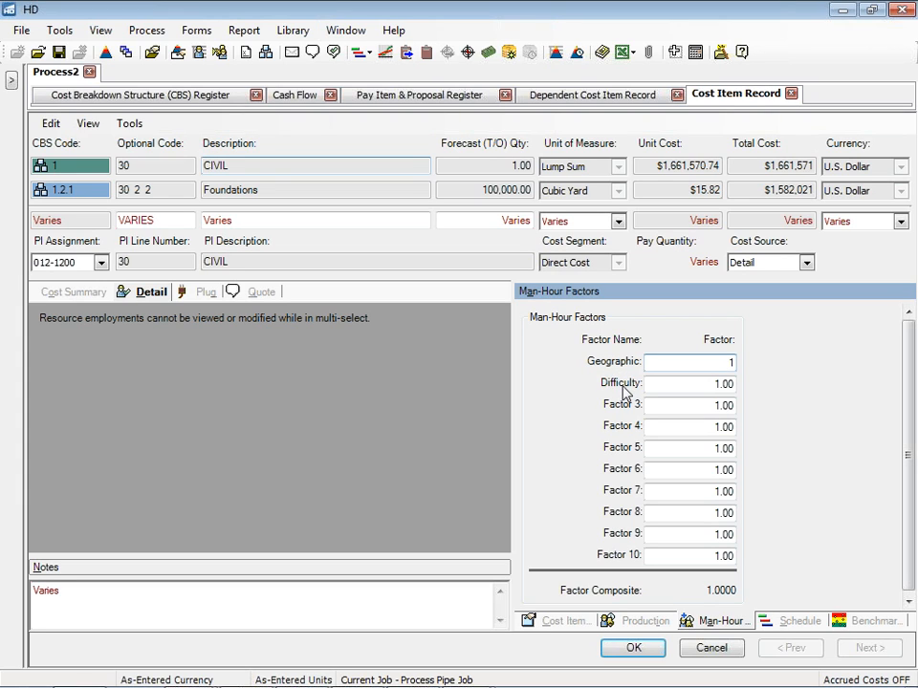
click(701, 385)
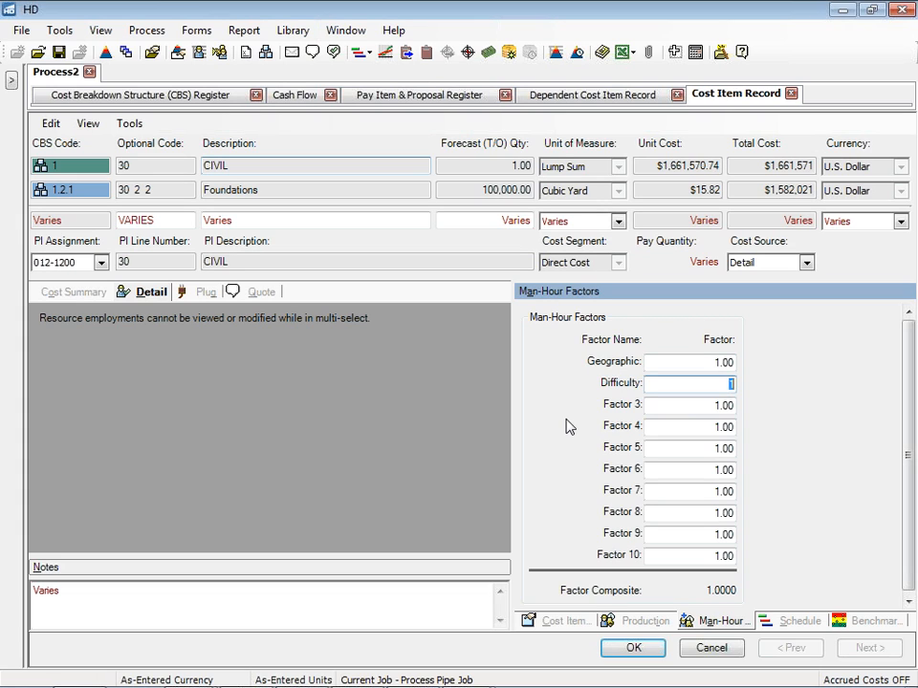
text(2)
key(Tab)
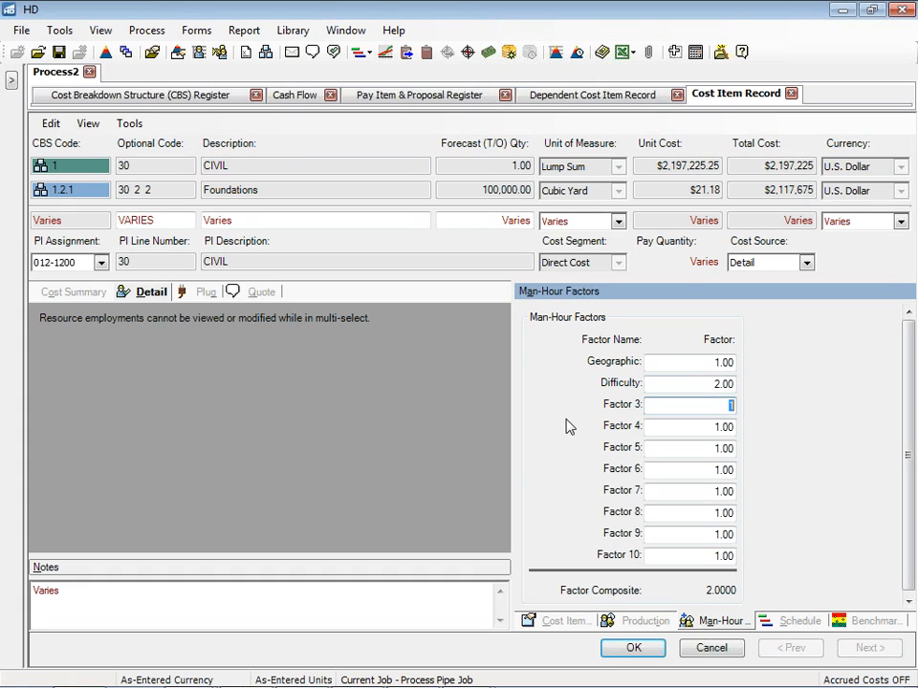
click(634, 648)
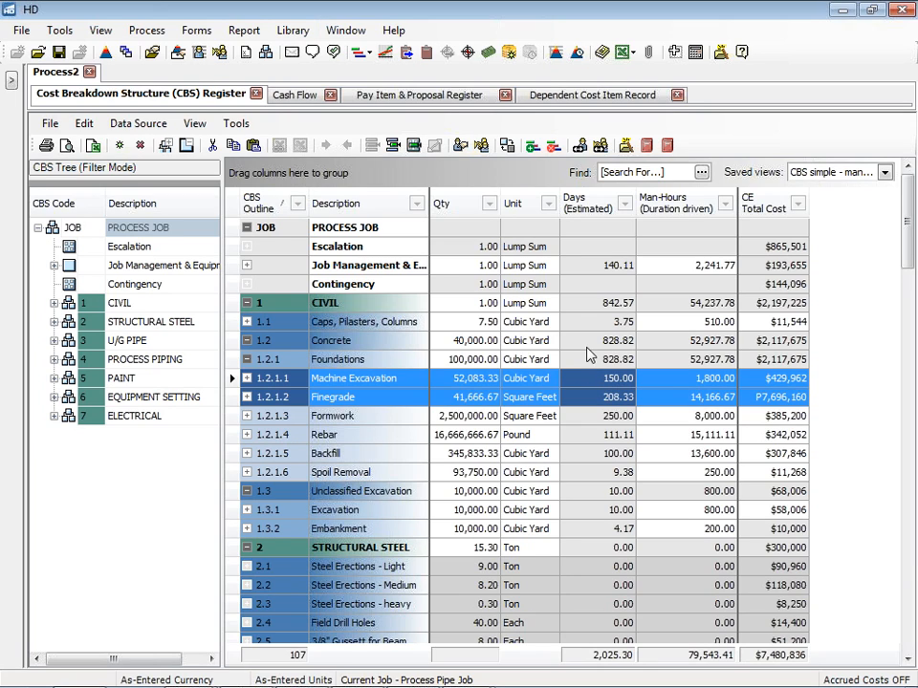
Update the linked Primavera schedule from HD with resources included and actuals left out
click(369, 53)
click(454, 81)
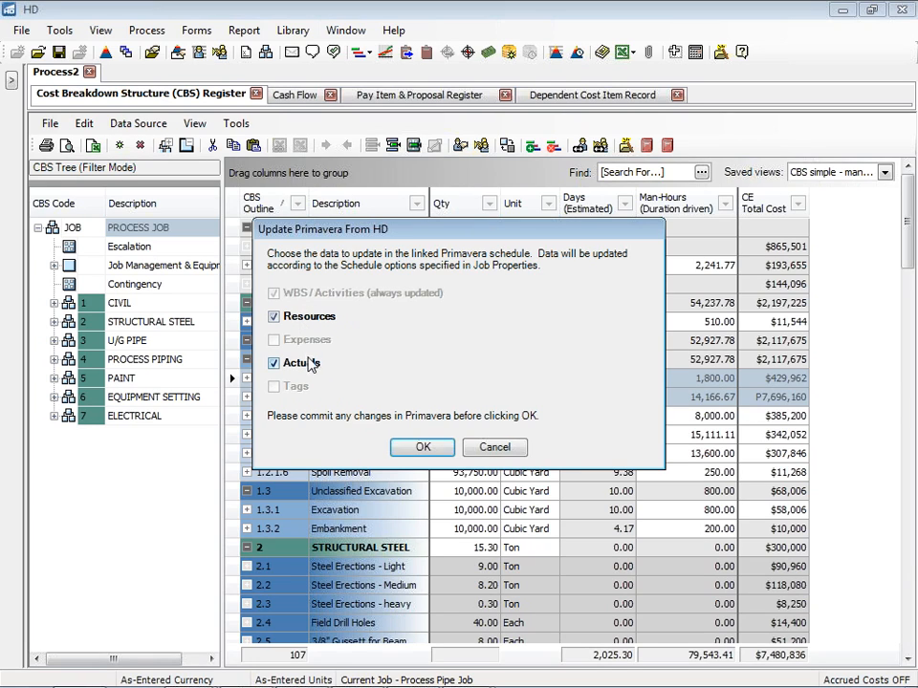
click(274, 364)
click(423, 449)
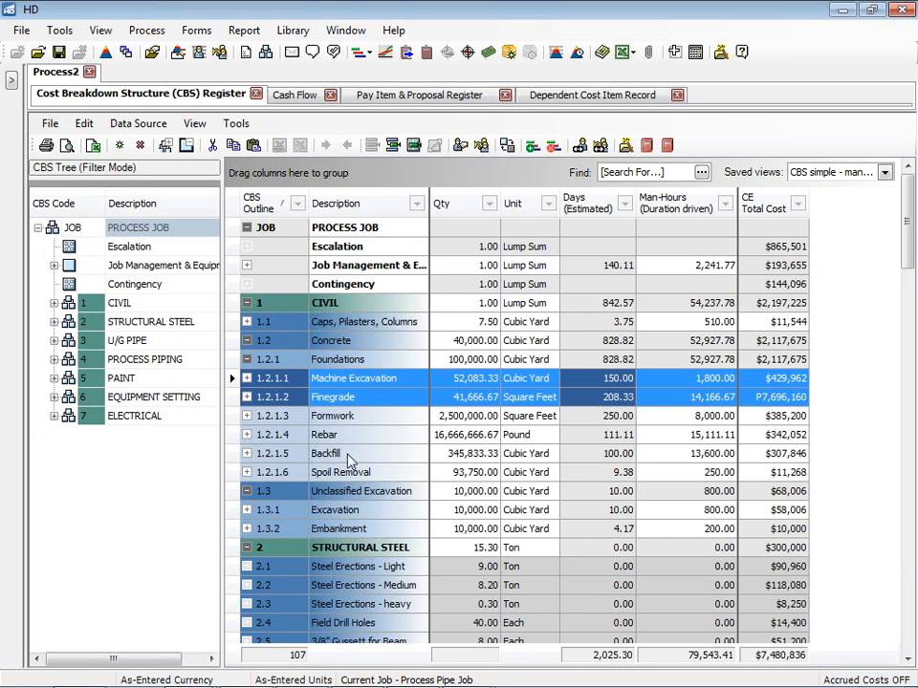
Switch to Primavera and reschedule the Process Pipe Job with the updated activity durations
mouse_move(325, 679)
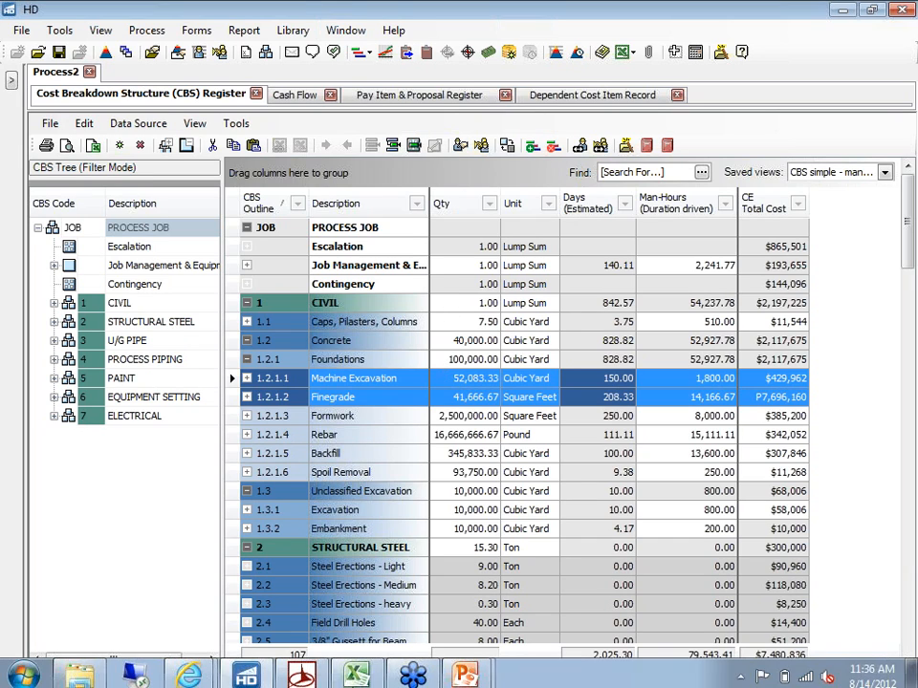
click(308, 674)
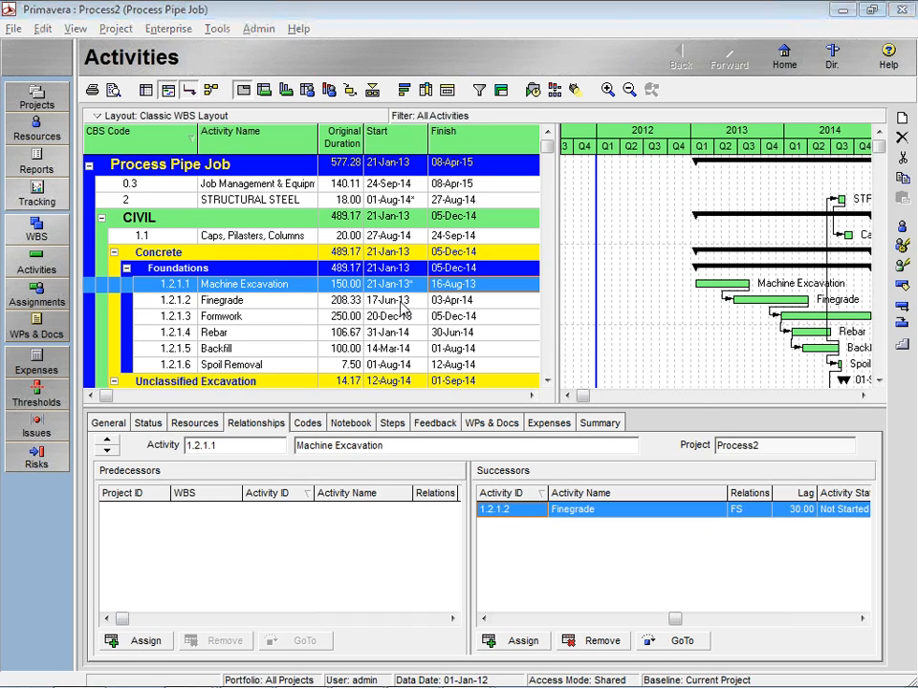
key(F9)
click(639, 303)
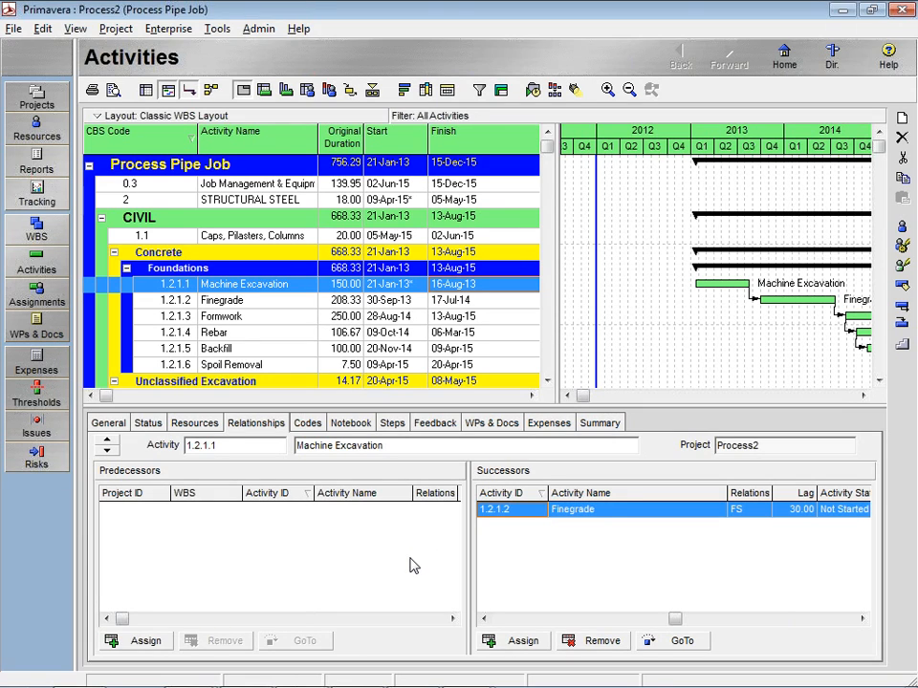
Return to HD and insert a cost item named "new scope" above Machine Excavation under Foundations
key(alt+Tab)
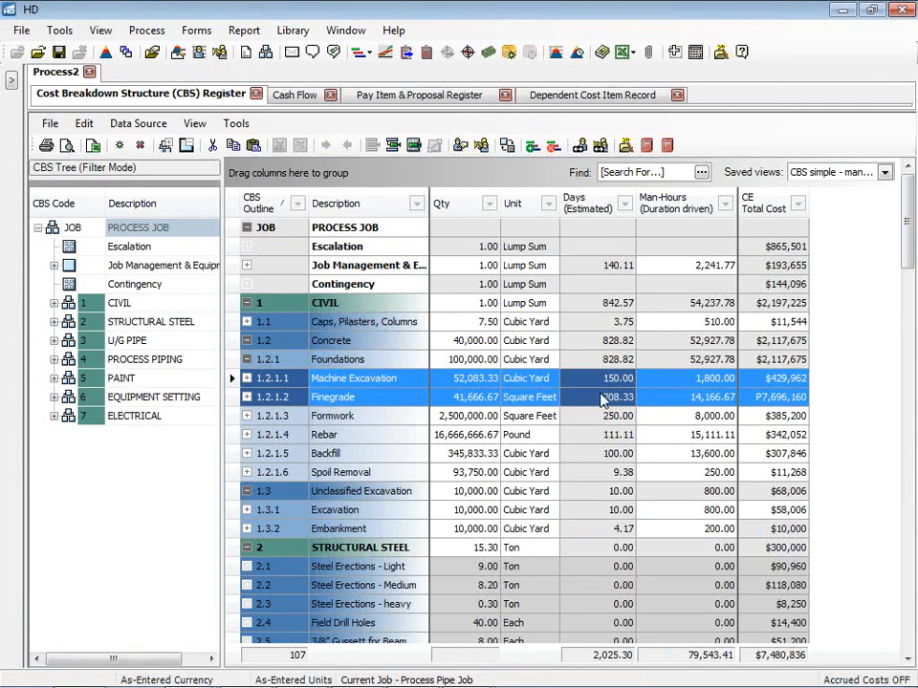
click(234, 398)
click(234, 379)
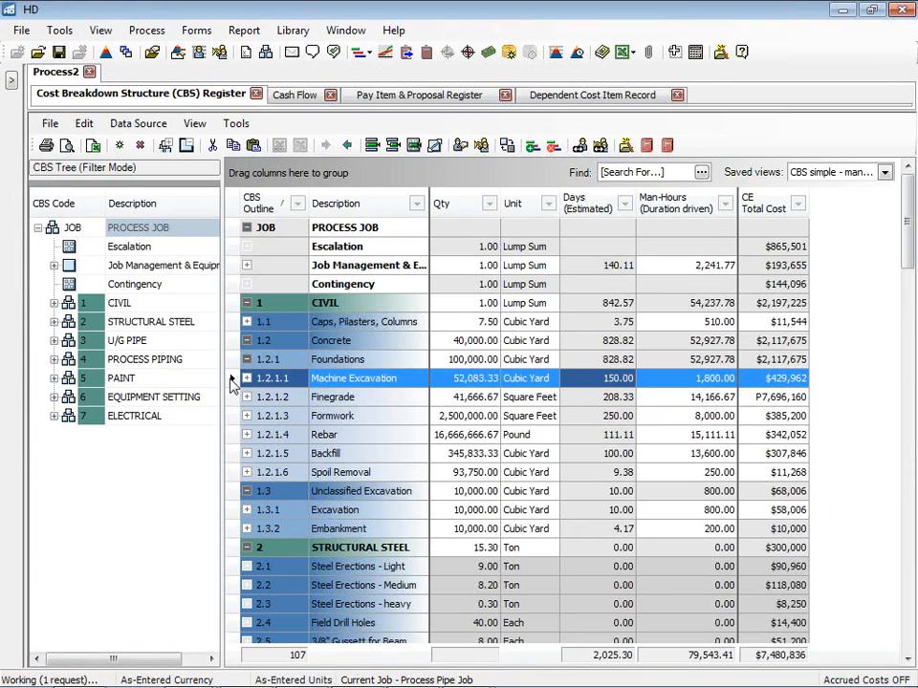
text(new scope)
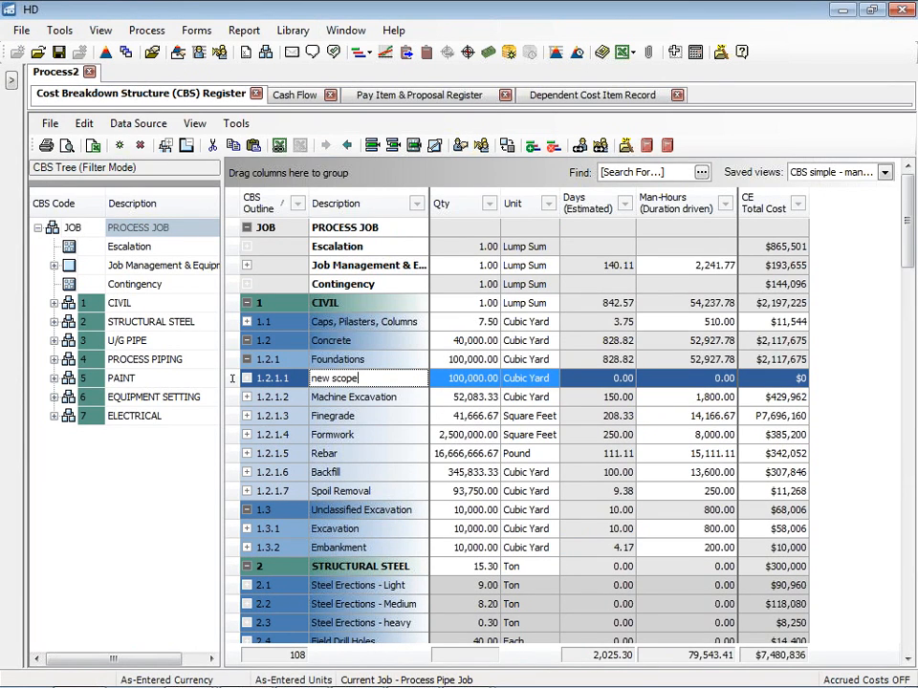
click(348, 399)
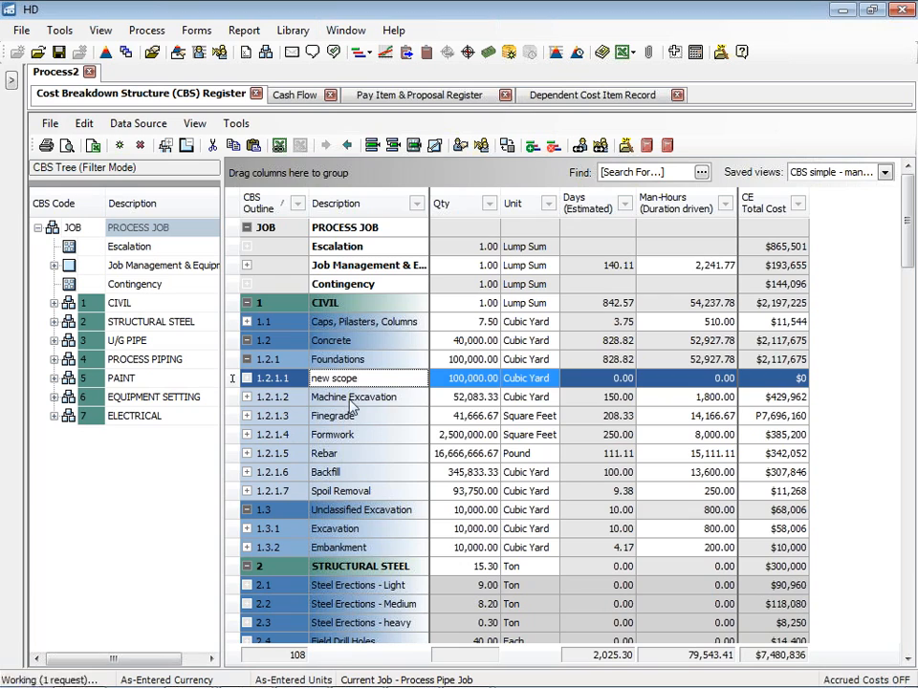
key(Up)
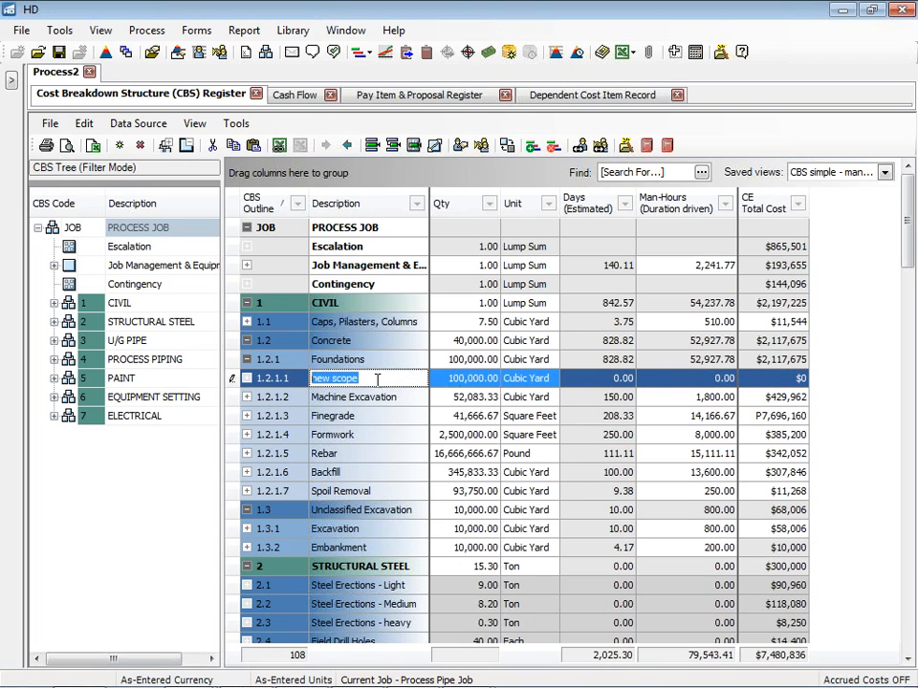
click(241, 381)
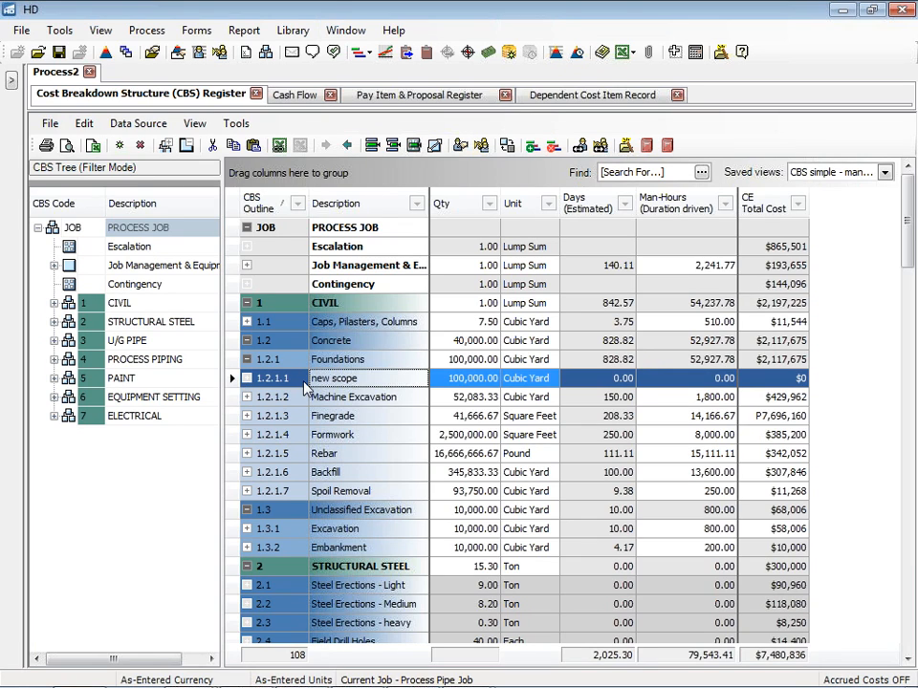
Update the linked Primavera schedule from HD to send over the new scope cost item
click(370, 54)
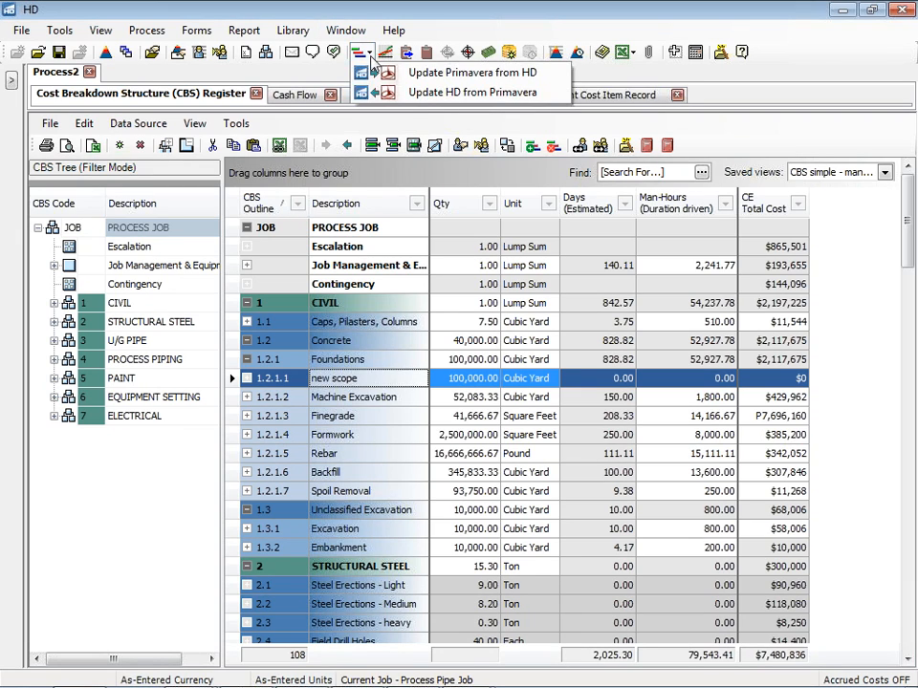
click(455, 79)
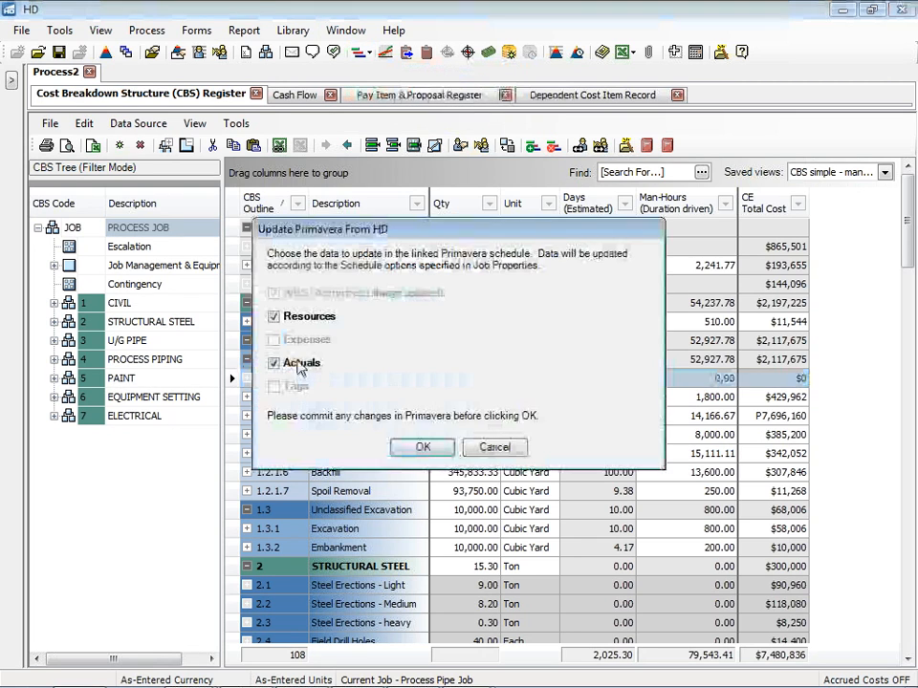
click(420, 445)
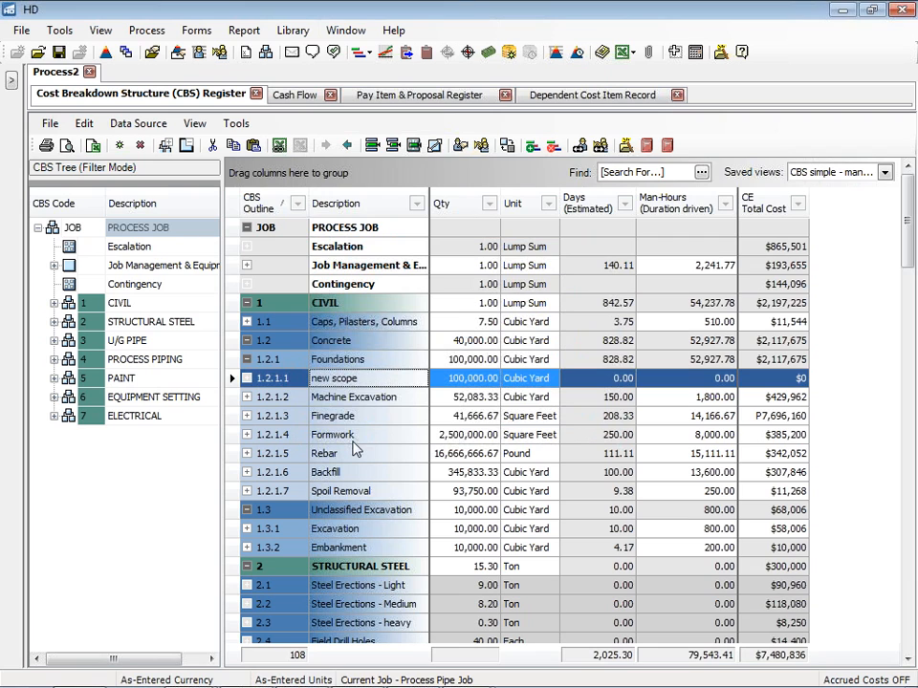
Switch to Primavera and assign Machine Excavation as the finish-to-start predecessor of the new scope activity
key(alt+Tab)
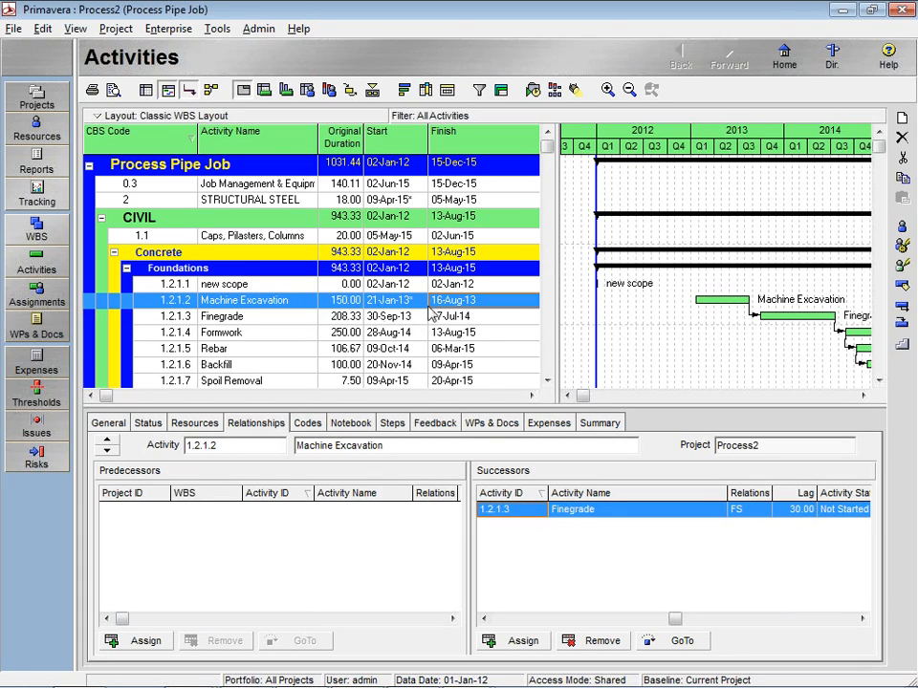
click(264, 285)
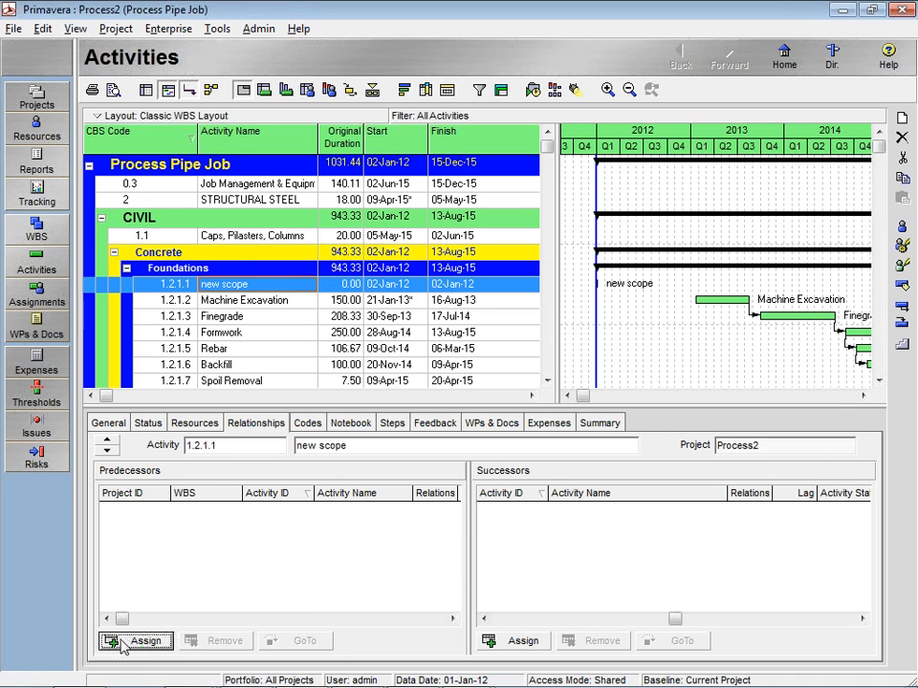
click(123, 646)
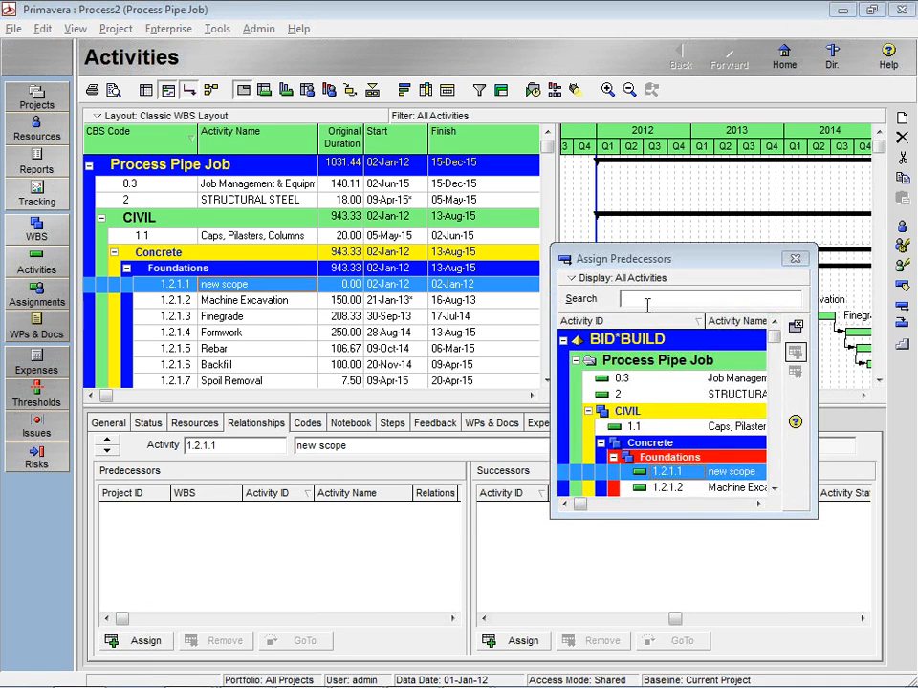
click(667, 488)
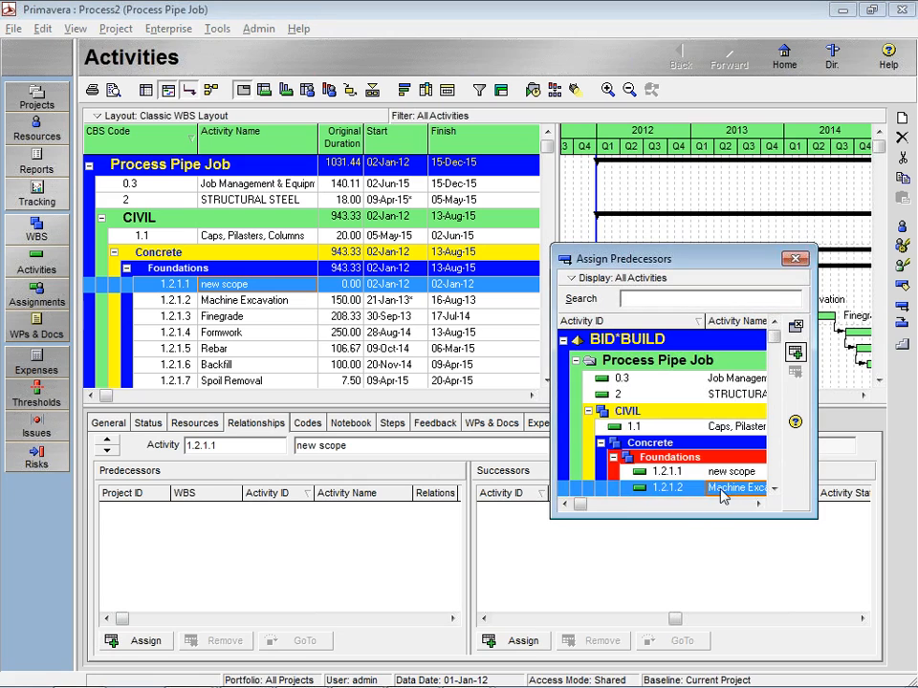
click(796, 356)
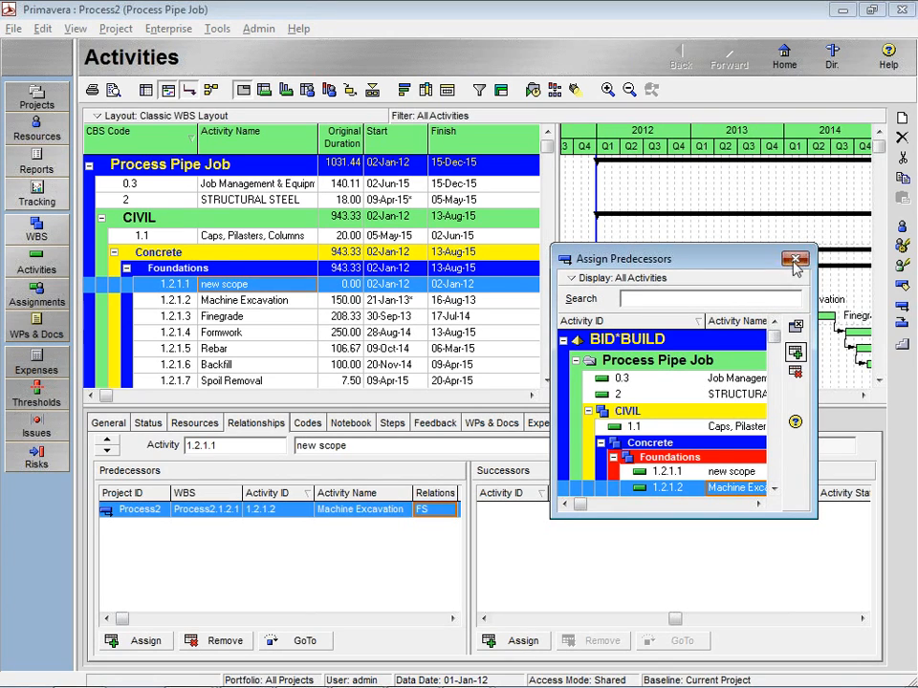
click(795, 259)
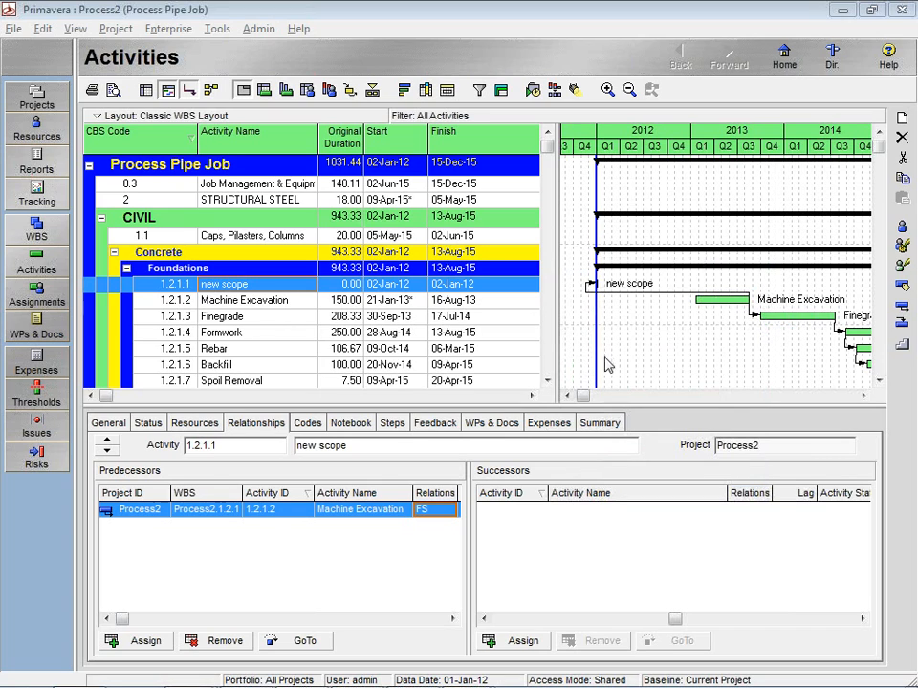
Reschedule the project to apply the relationship between Machine Excavation and new scope
click(445, 302)
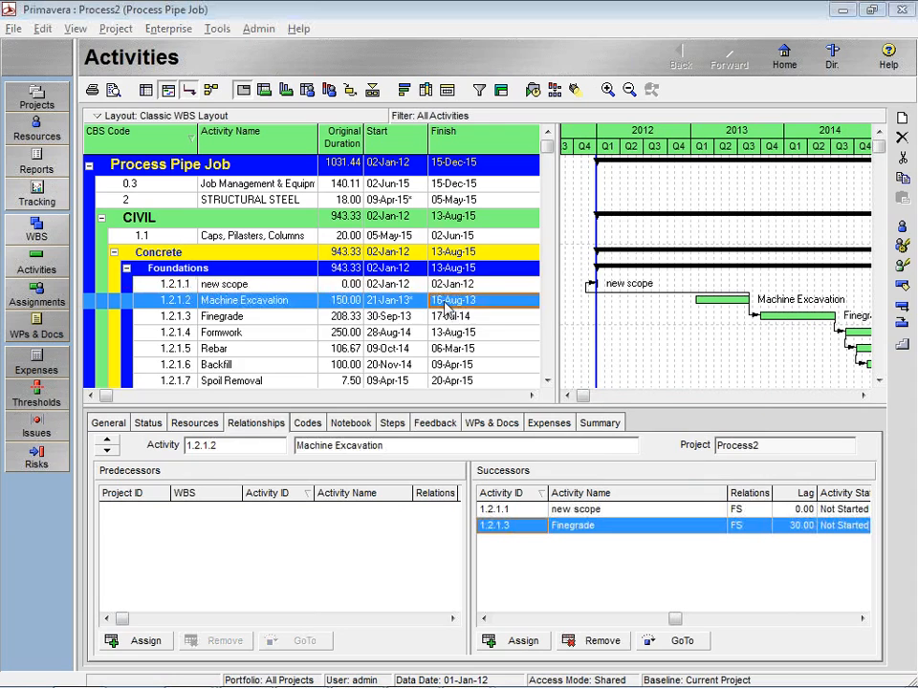
key(F9)
click(621, 298)
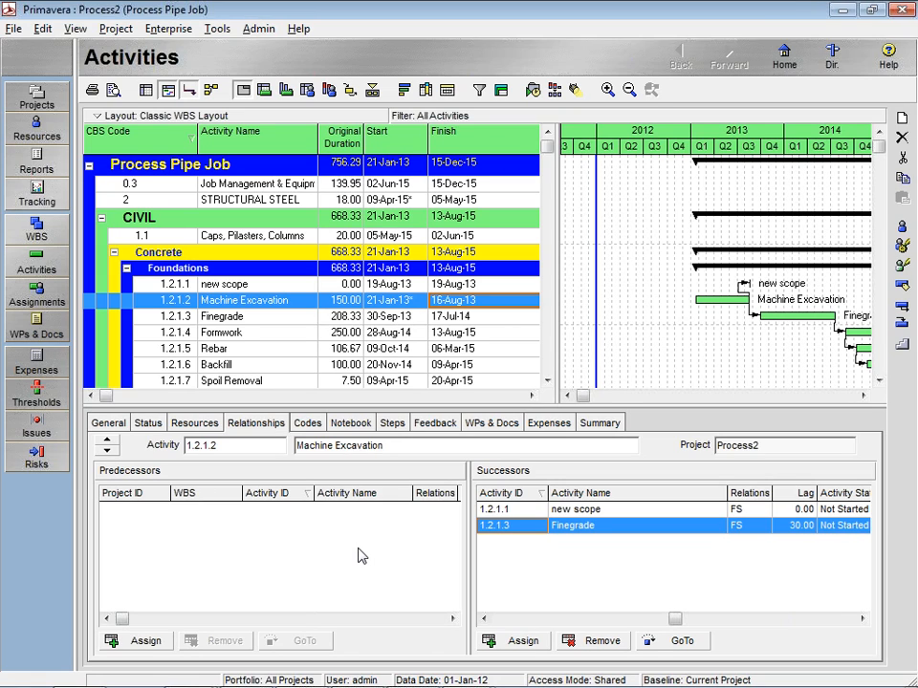
Switch to HD and enable resource utilization in the cash flow display settings, summarizing resources by Description
key(alt+Tab)
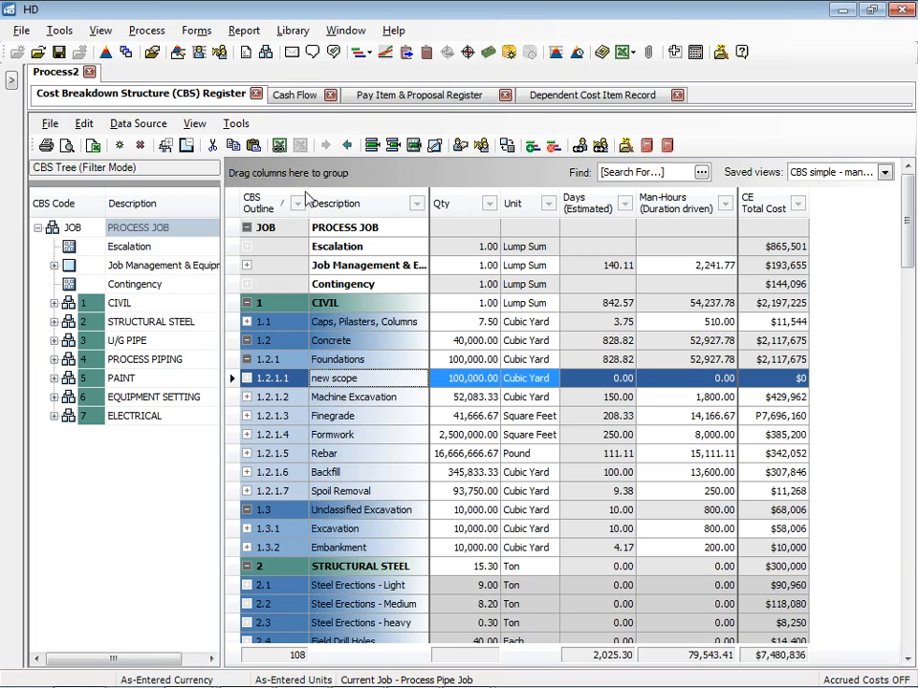
click(299, 98)
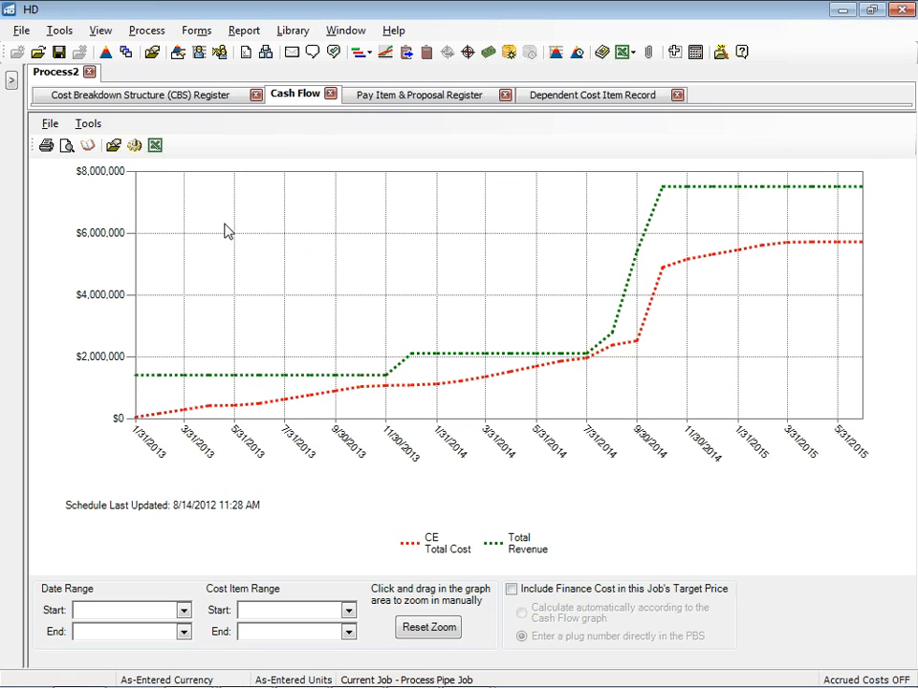
click(135, 150)
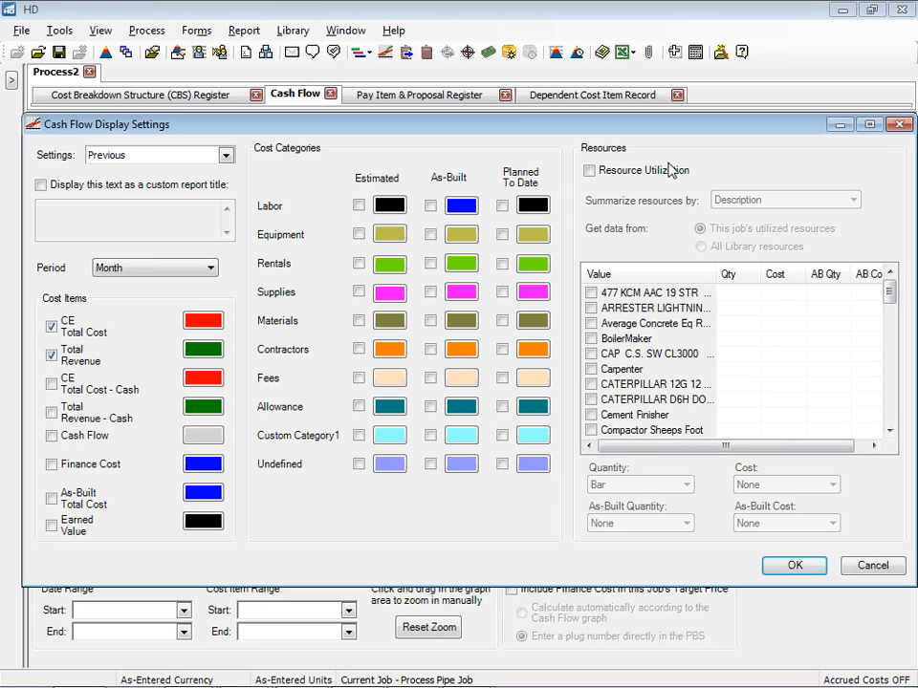
click(609, 169)
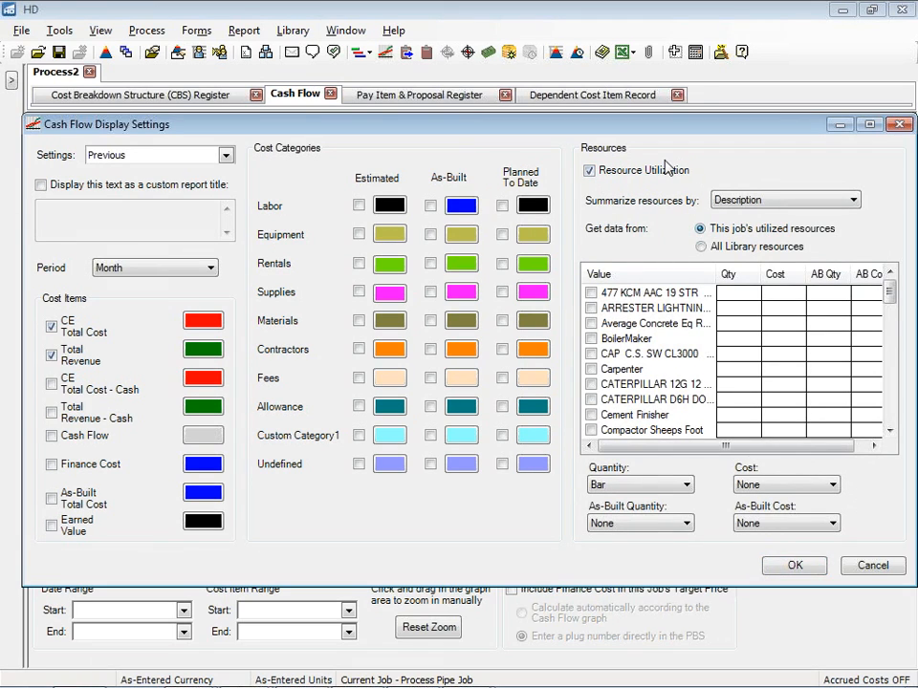
click(739, 203)
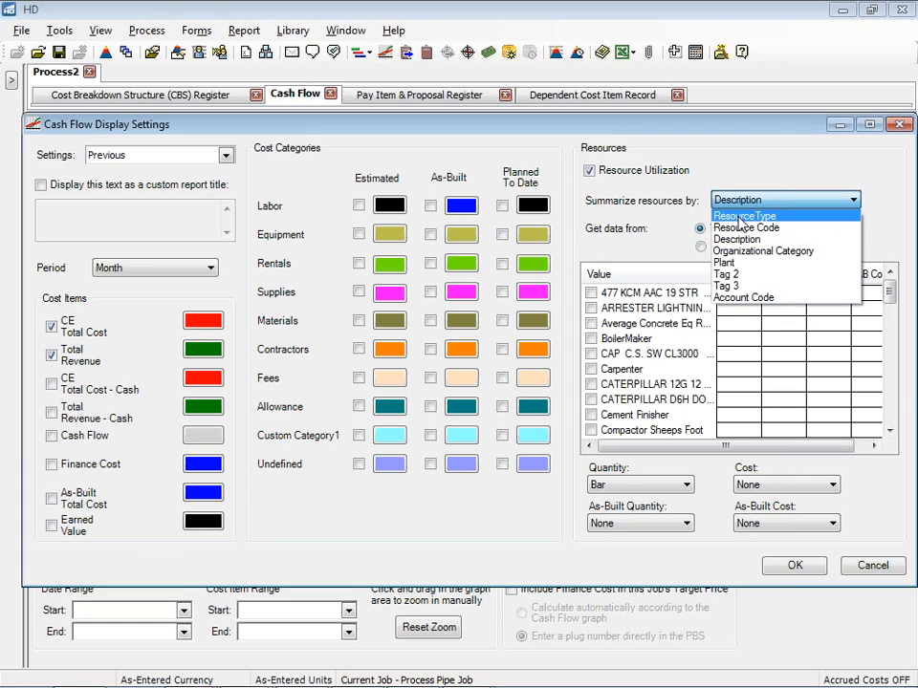
click(743, 240)
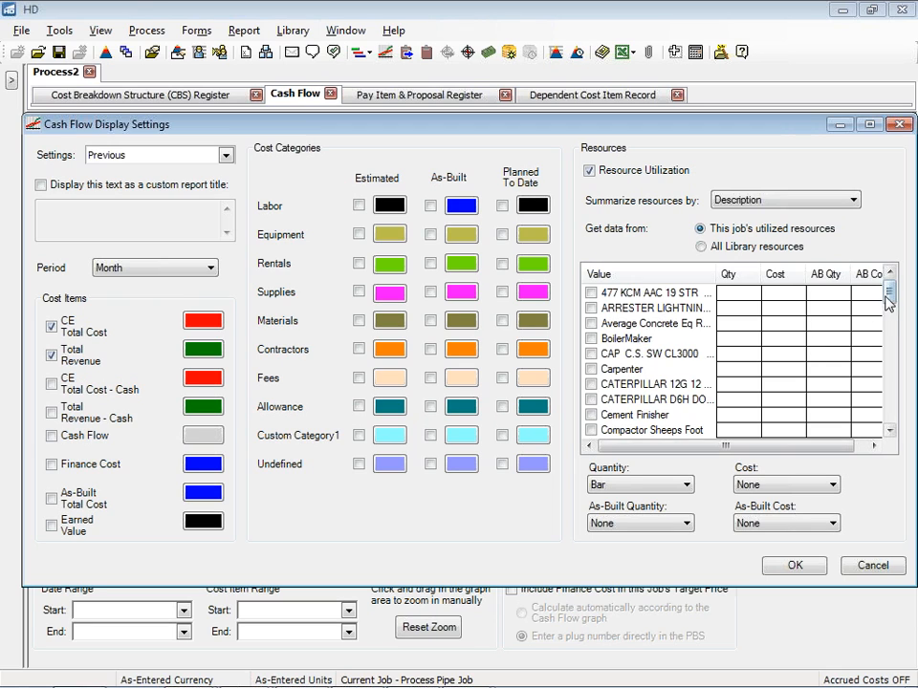
Select Carpenter and Laborer as the job resources to show on the cash flow chart
drag(885, 294, 639, 362)
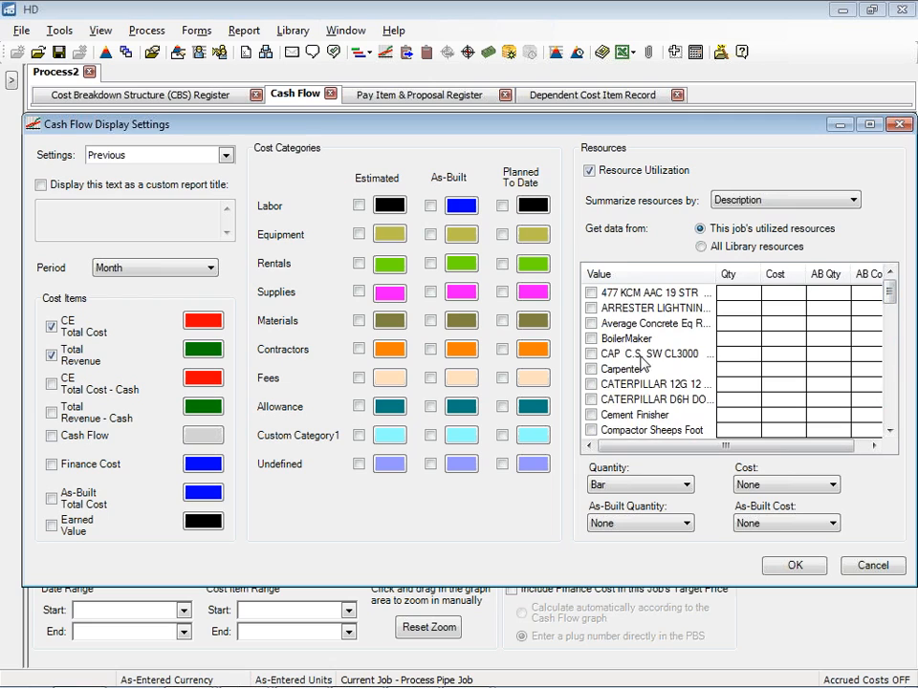
click(592, 370)
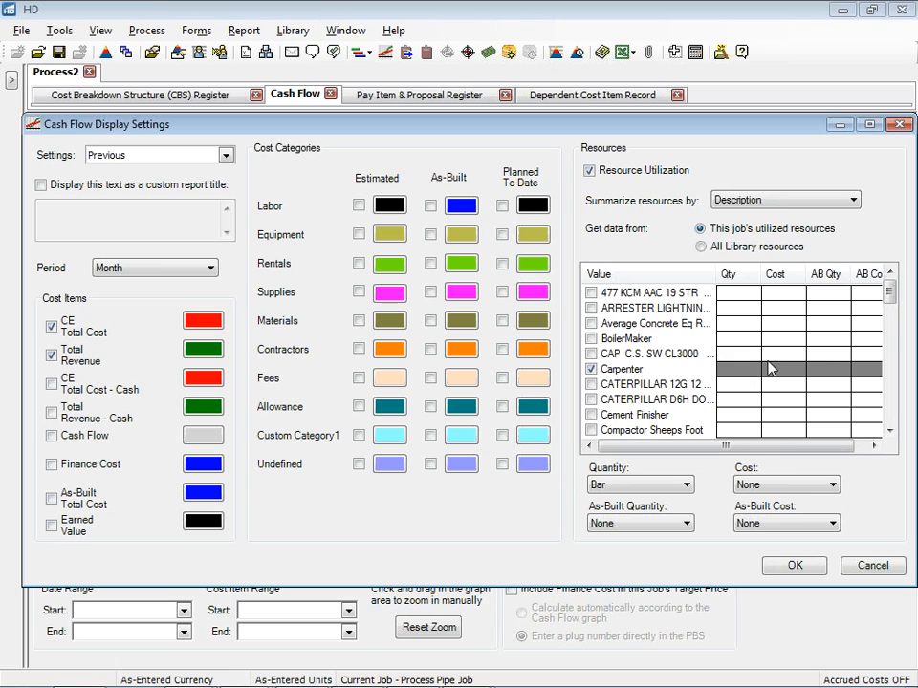
drag(888, 294, 887, 318)
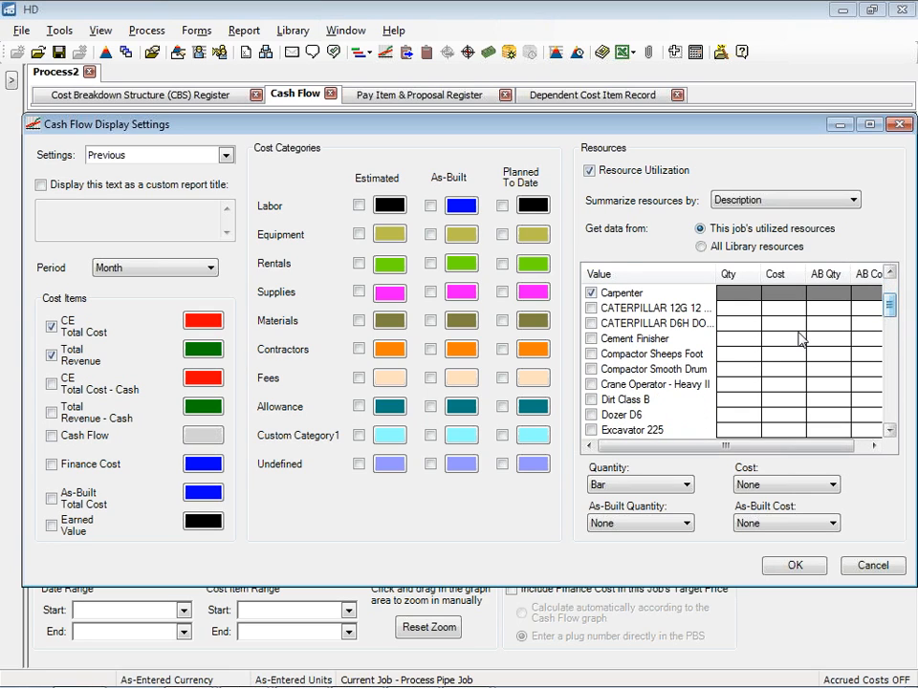
drag(890, 308, 890, 331)
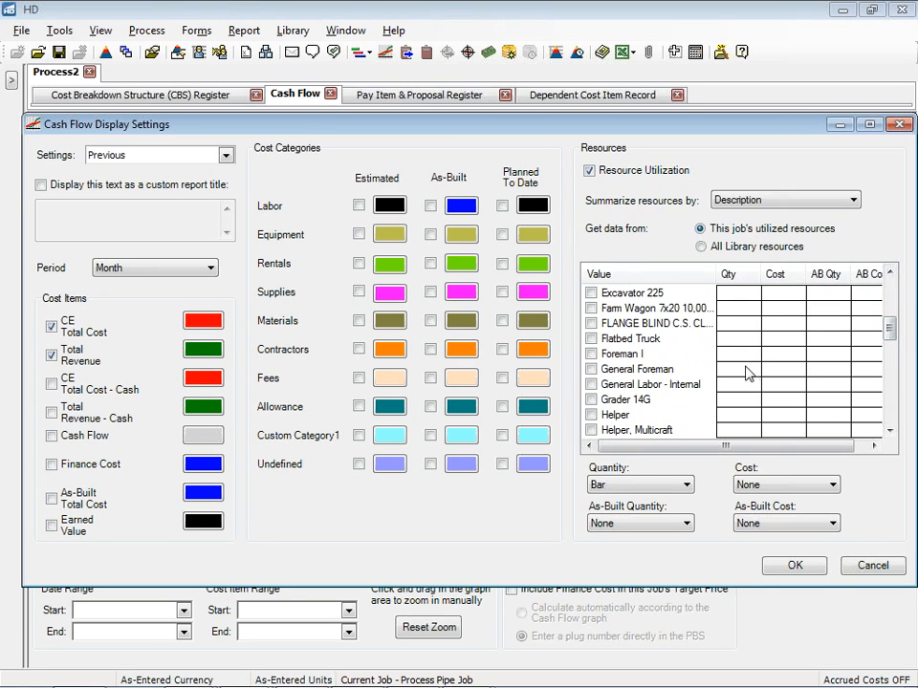
scroll(689, 375, down, 2)
scroll(665, 400, down, 1)
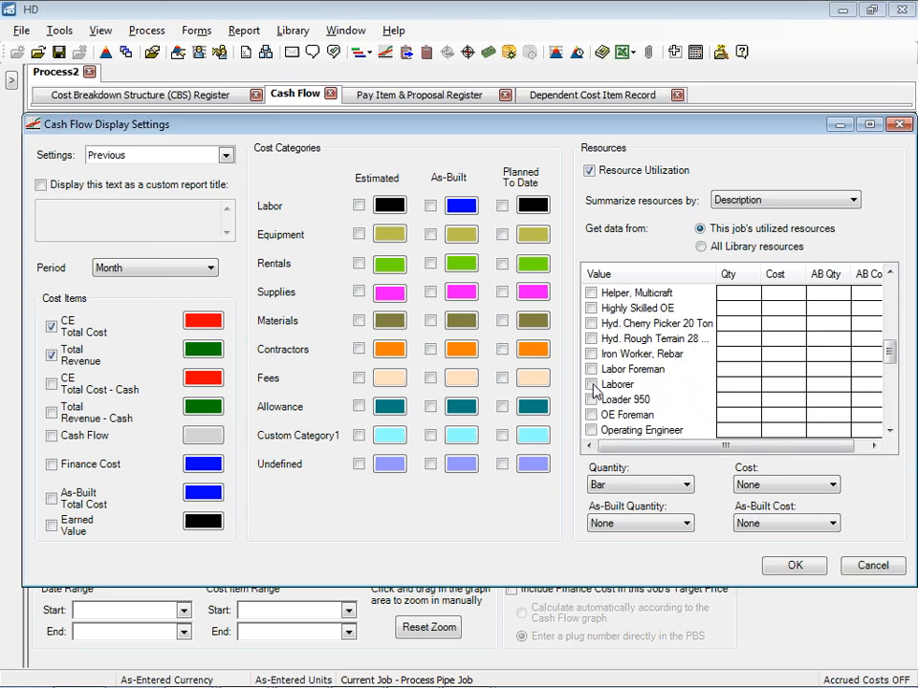
click(591, 384)
click(750, 384)
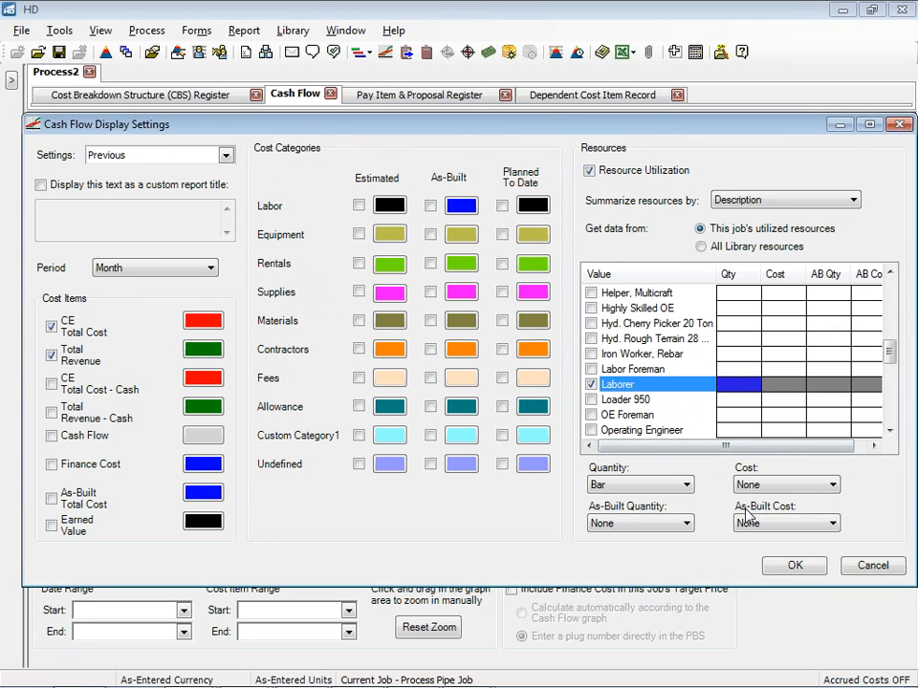
Set the resource quantity display to Bar and apply the settings to the cash flow chart
click(689, 485)
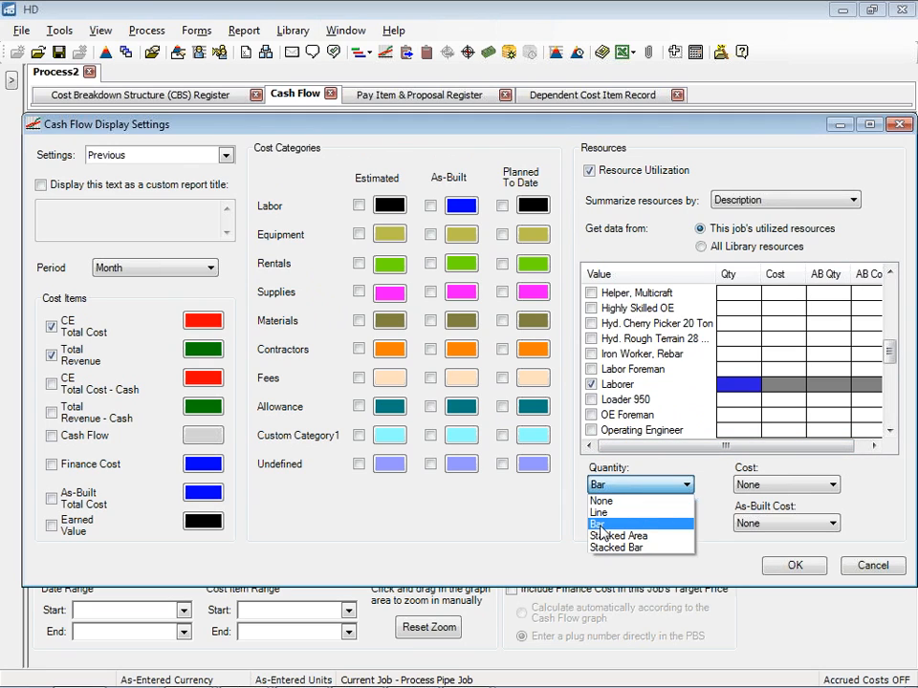
click(599, 525)
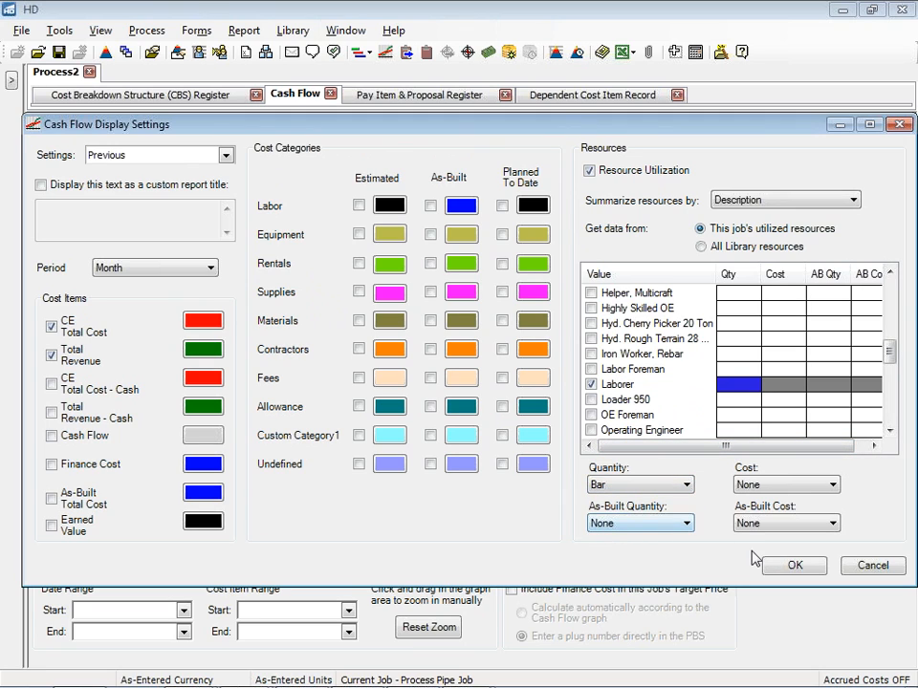
click(795, 567)
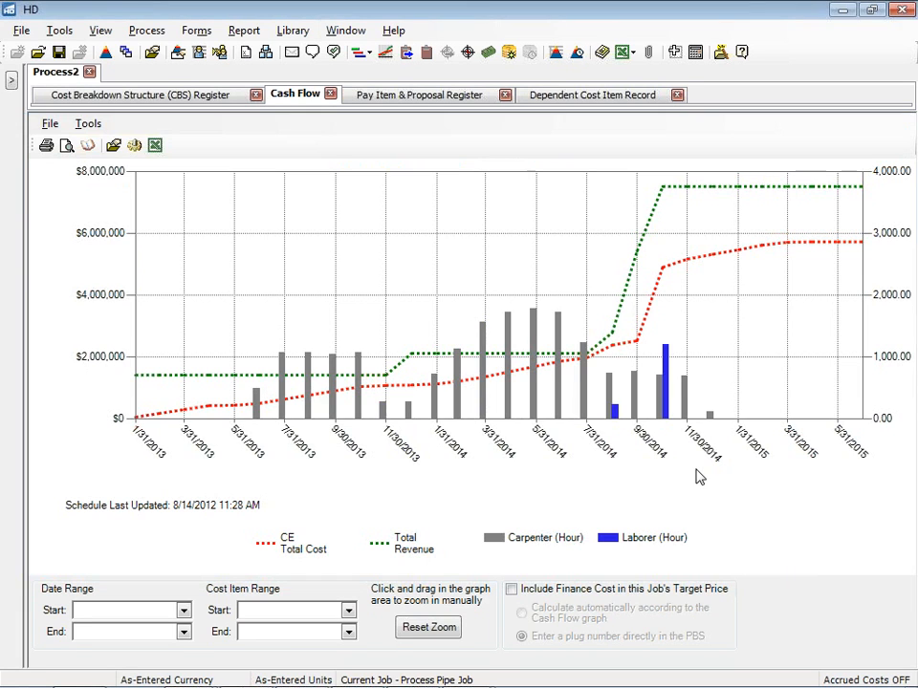
Examine the charted values and the job's cash flow timing rules in Job Properties, and return to the cash flow chart
mouse_move(203, 386)
mouse_move(266, 408)
click(113, 146)
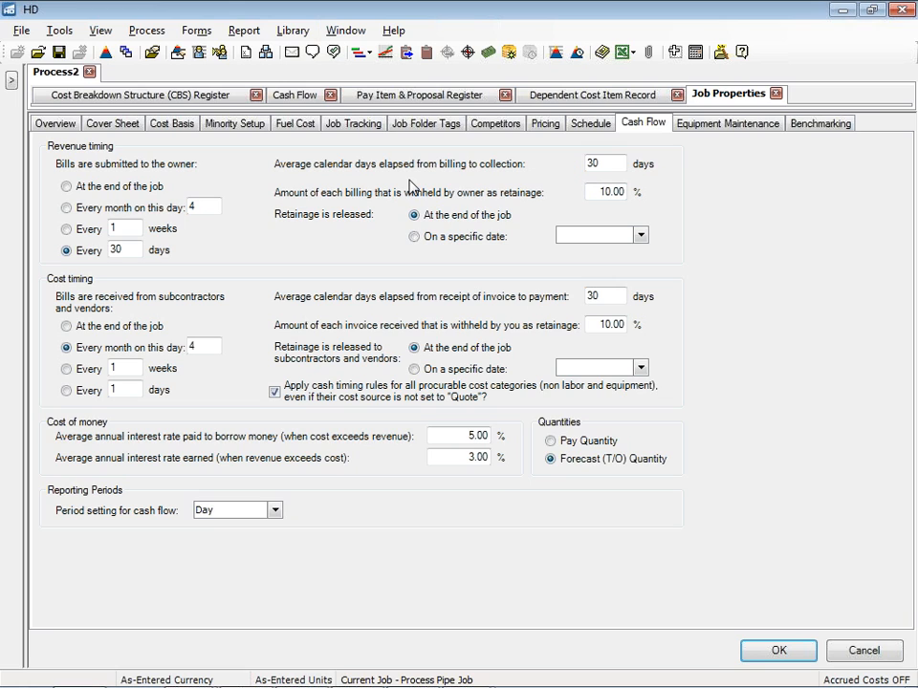
click(287, 95)
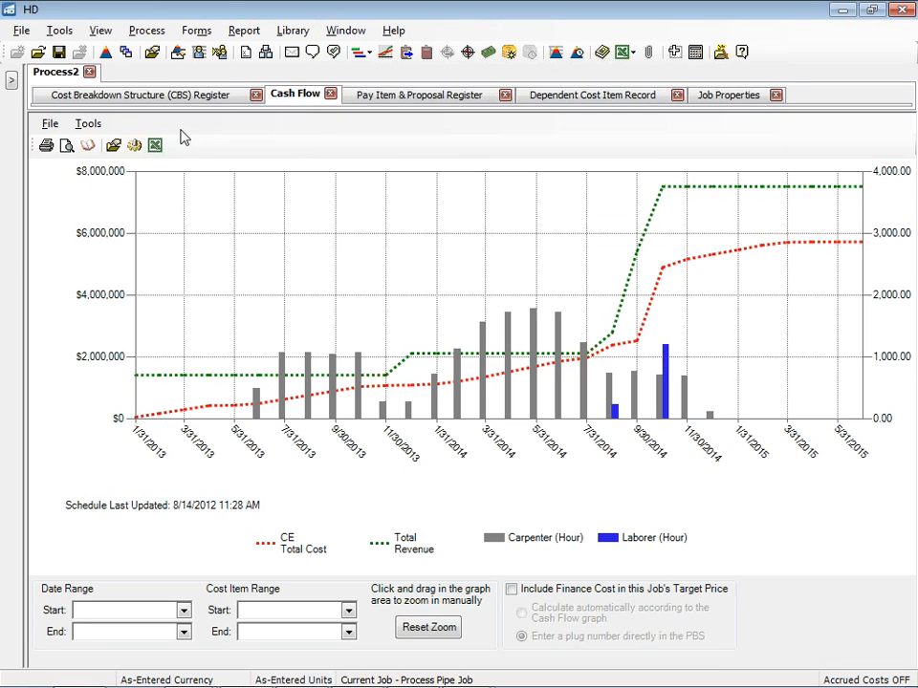
Add the Total Revenue - Cash line to the cash flow chart
click(135, 147)
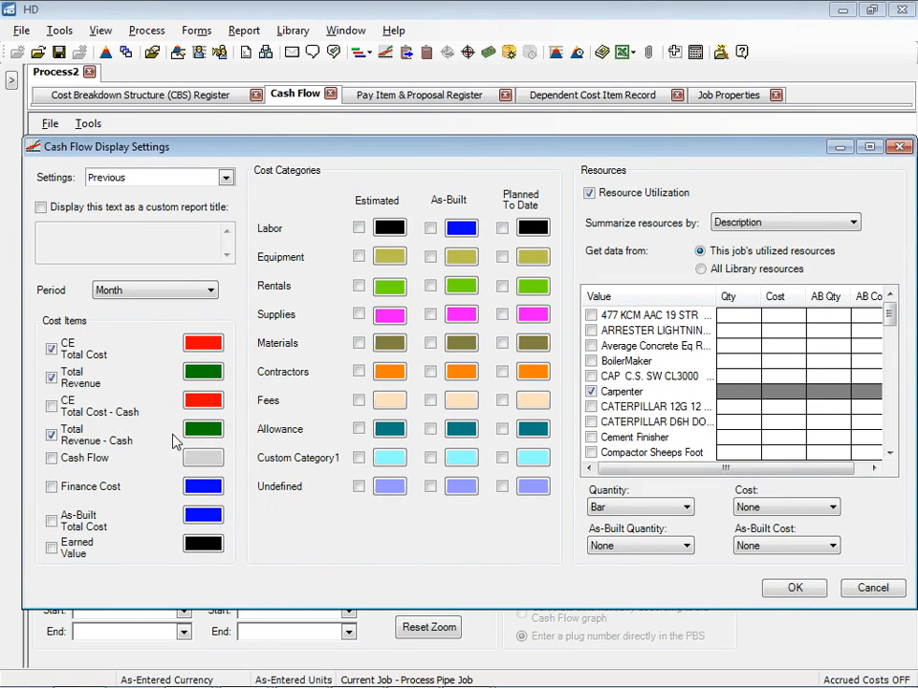
click(793, 589)
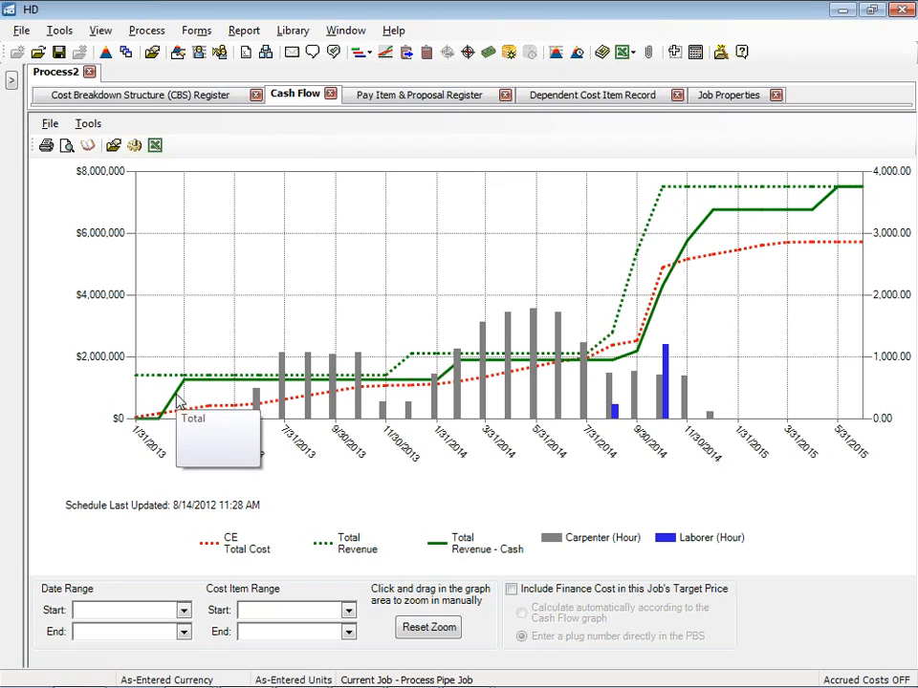
Zoom into the chart around 11/30/2013 to compare Total Revenue with Total Revenue - Cash, and reset the zoom
mouse_move(189, 392)
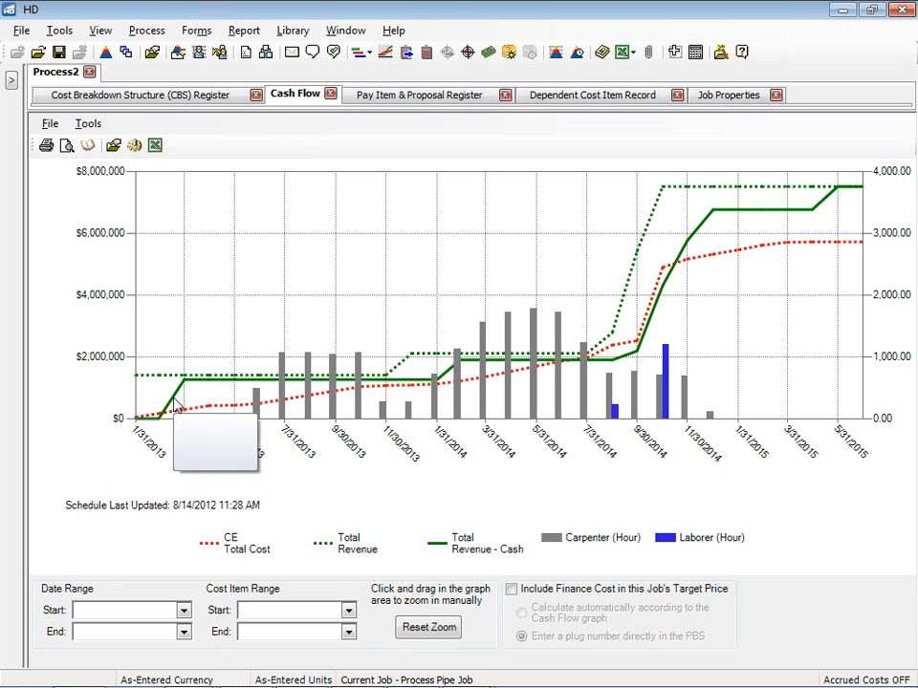
drag(318, 307, 469, 375)
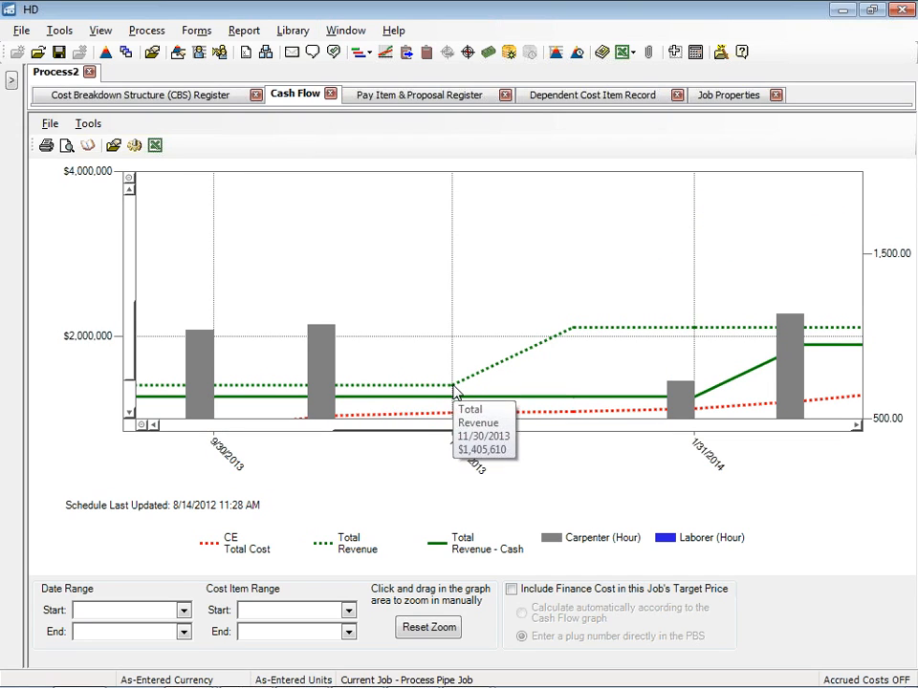
mouse_move(458, 385)
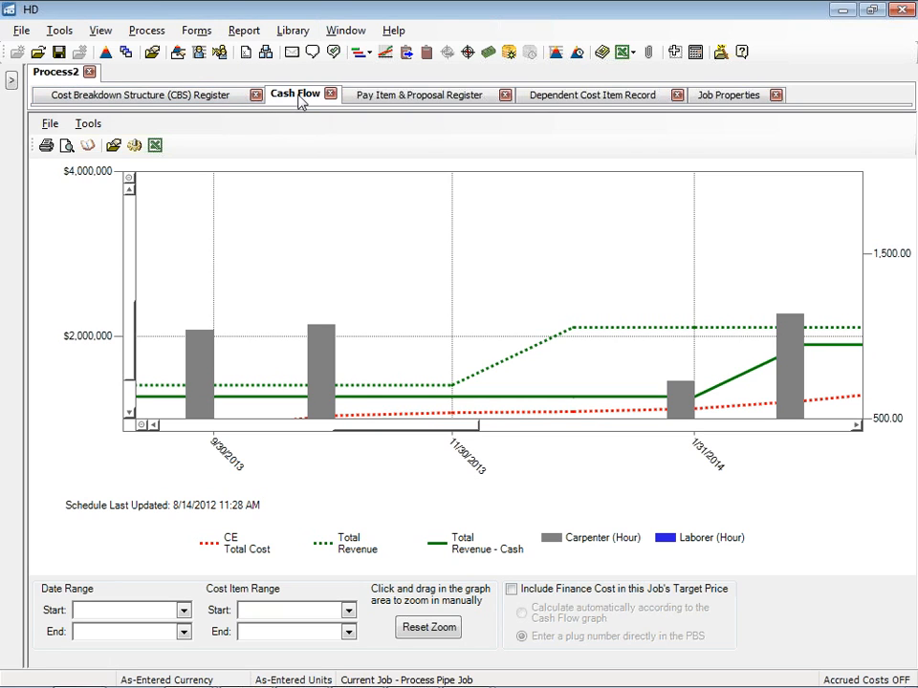
click(196, 31)
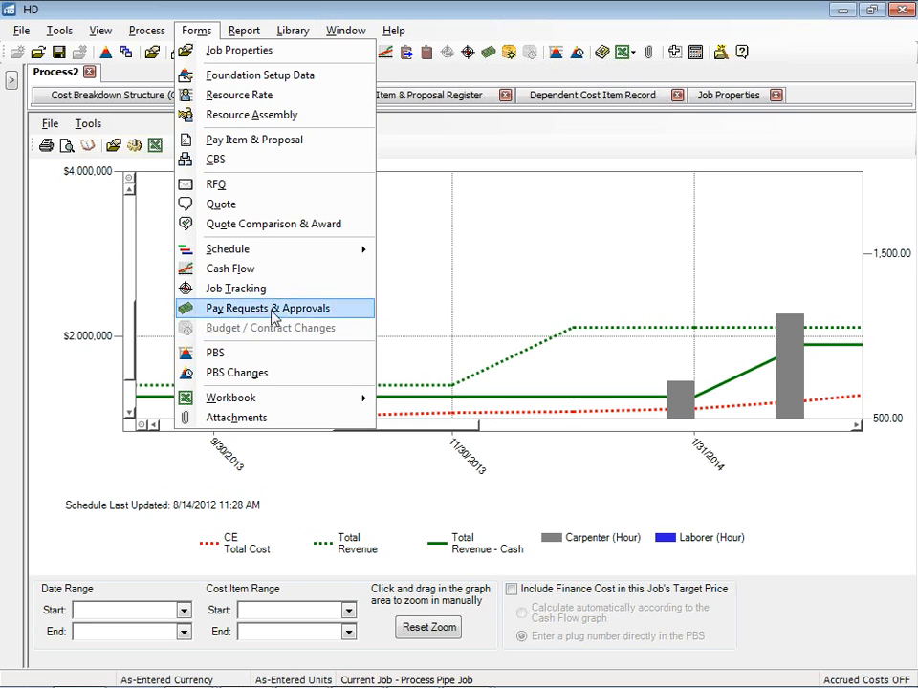
click(196, 30)
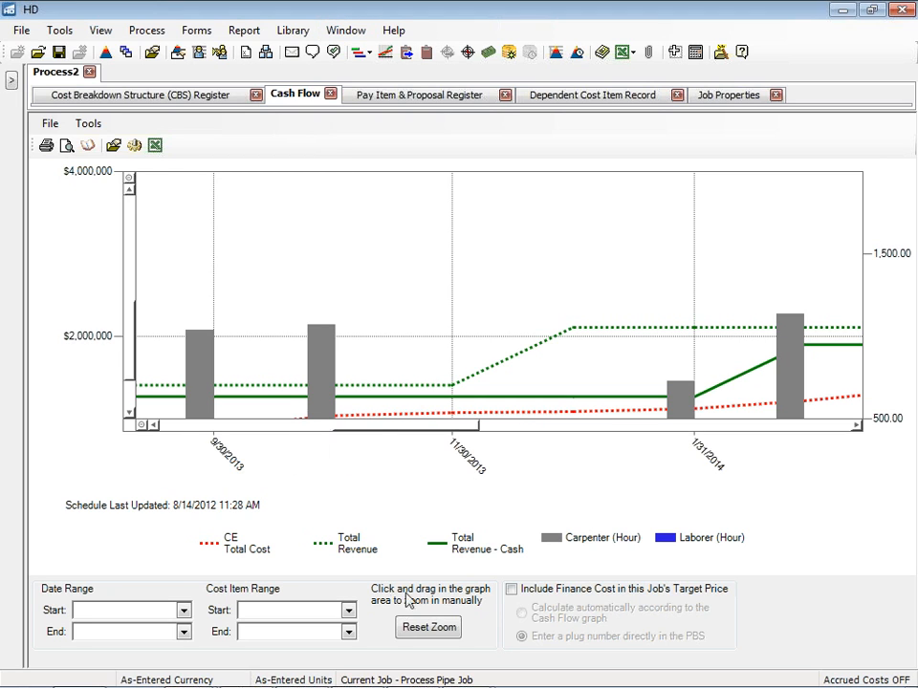
click(421, 628)
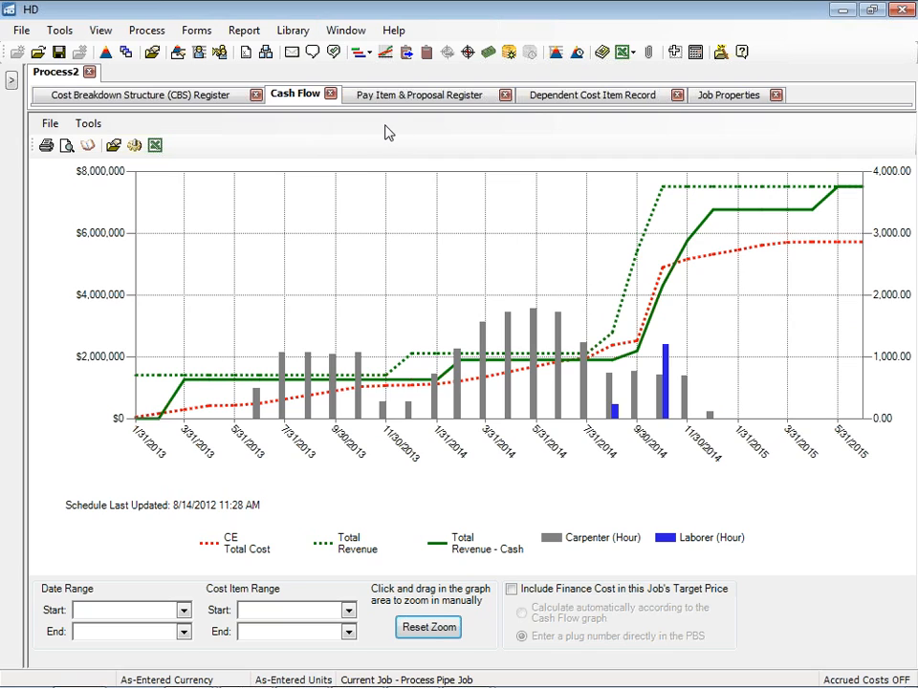
Open the job tracking record of the Machine Excavation cost item from the Job Tracking Register
click(198, 34)
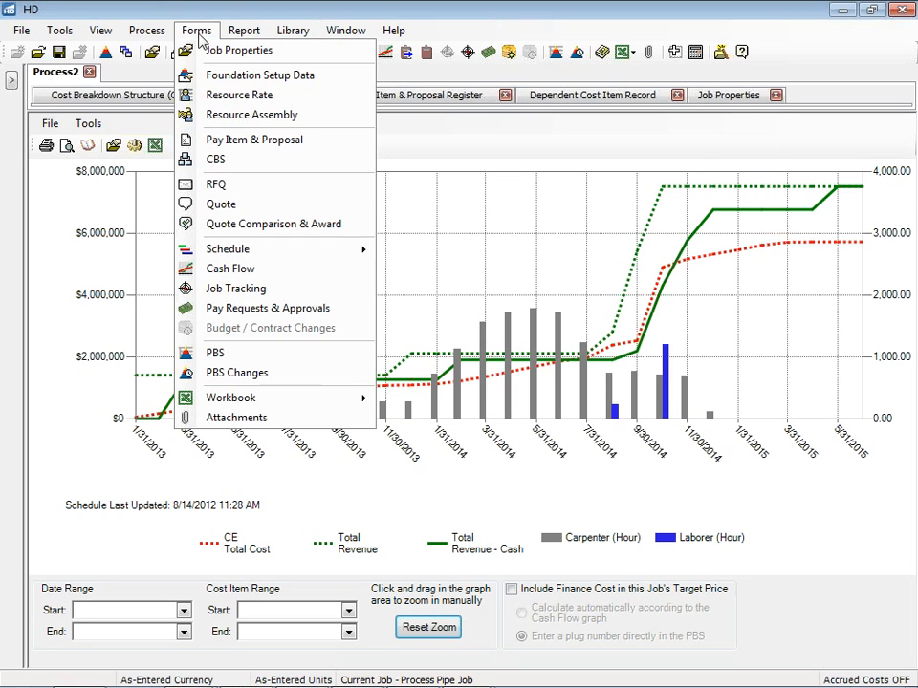
click(229, 297)
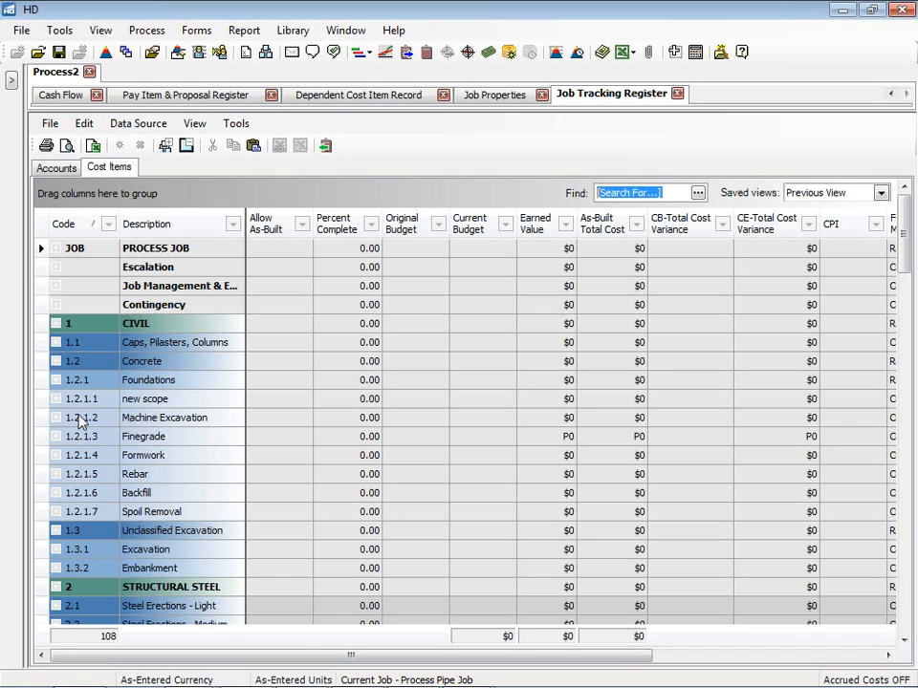
click(42, 421)
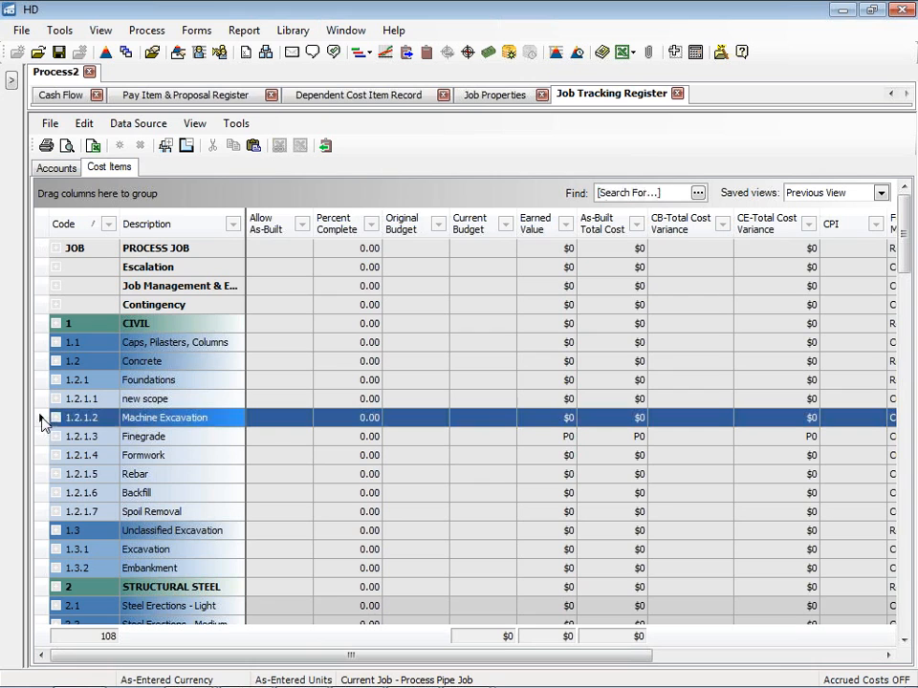
double_click(182, 421)
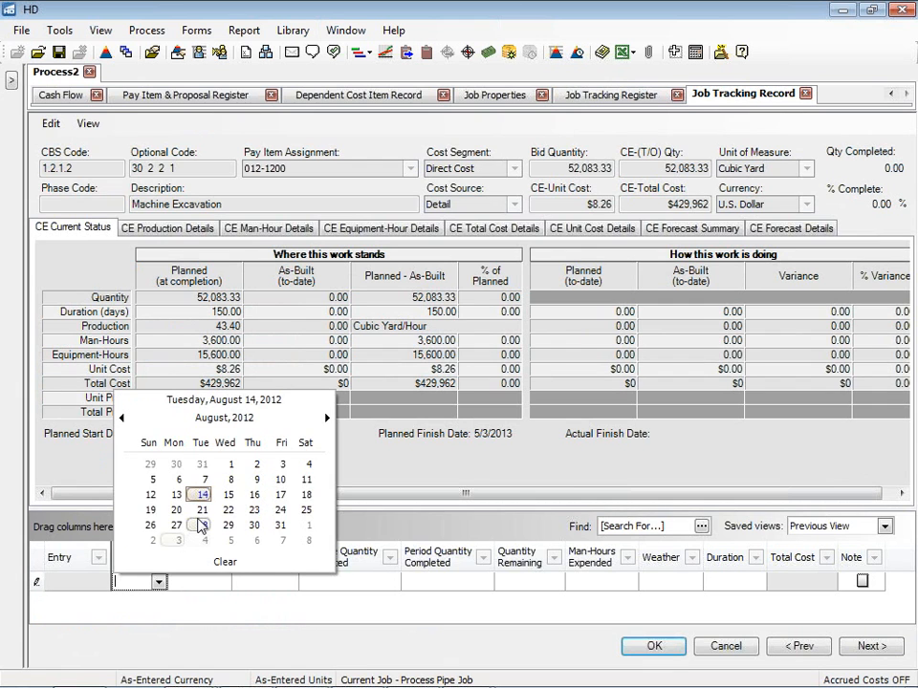
Add a tracking entry with period start and end 8/14/2012 and a to-date completed quantity of 5,000 cubic yards
click(203, 494)
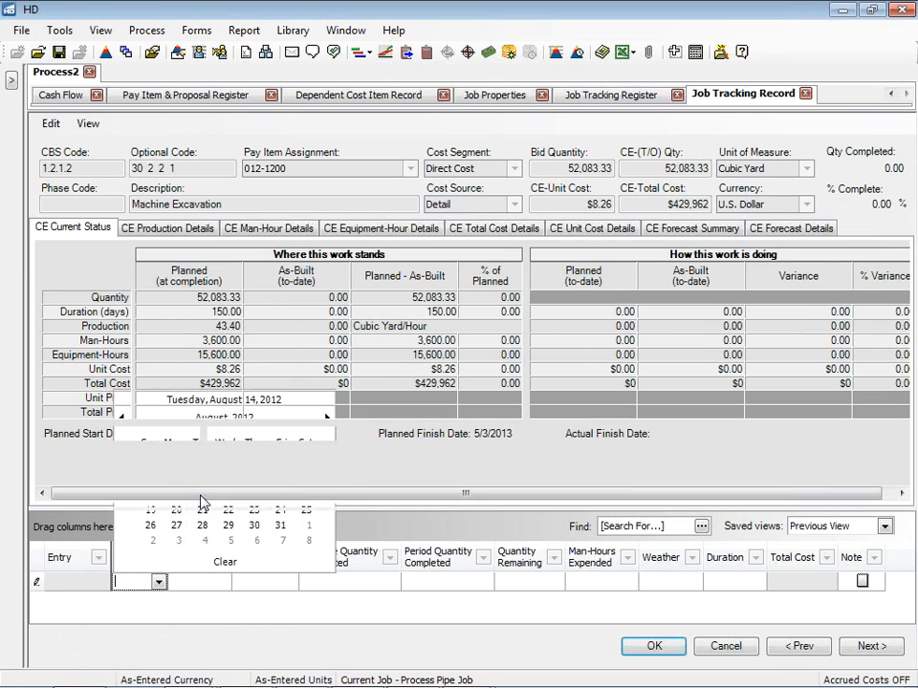
click(203, 583)
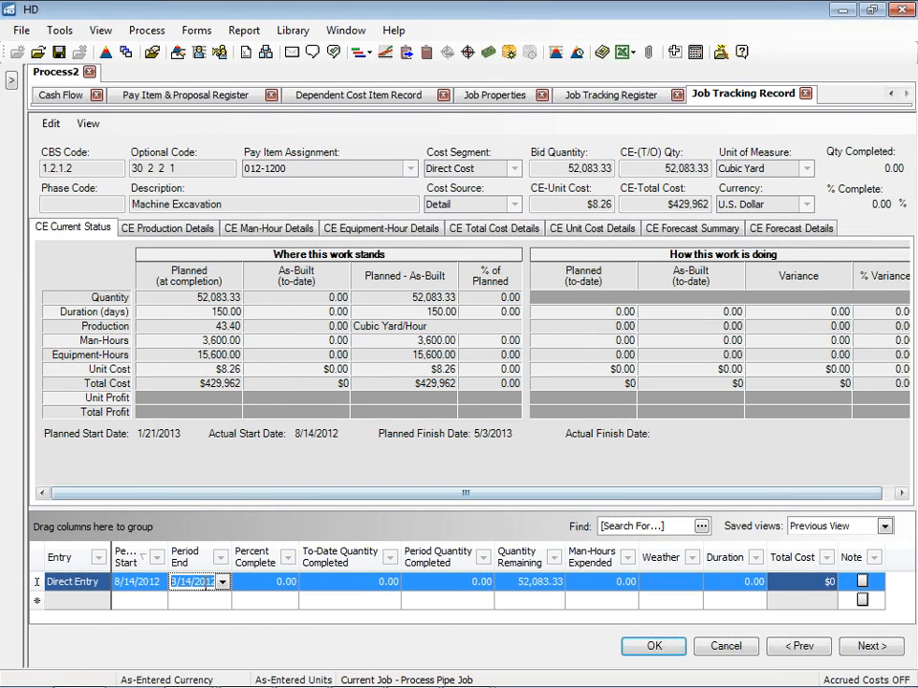
key(Tab)
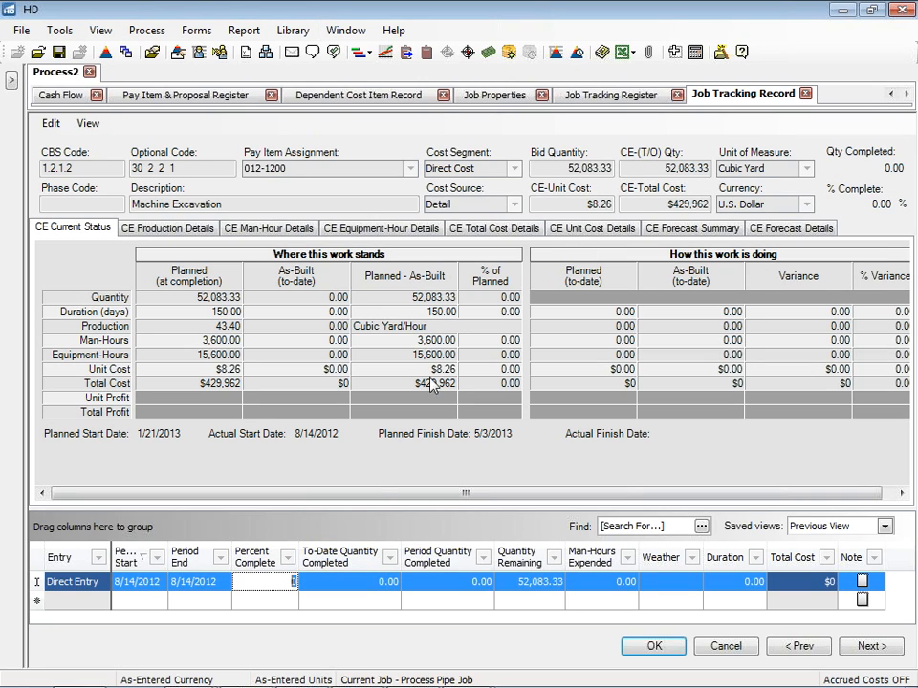
key(Tab)
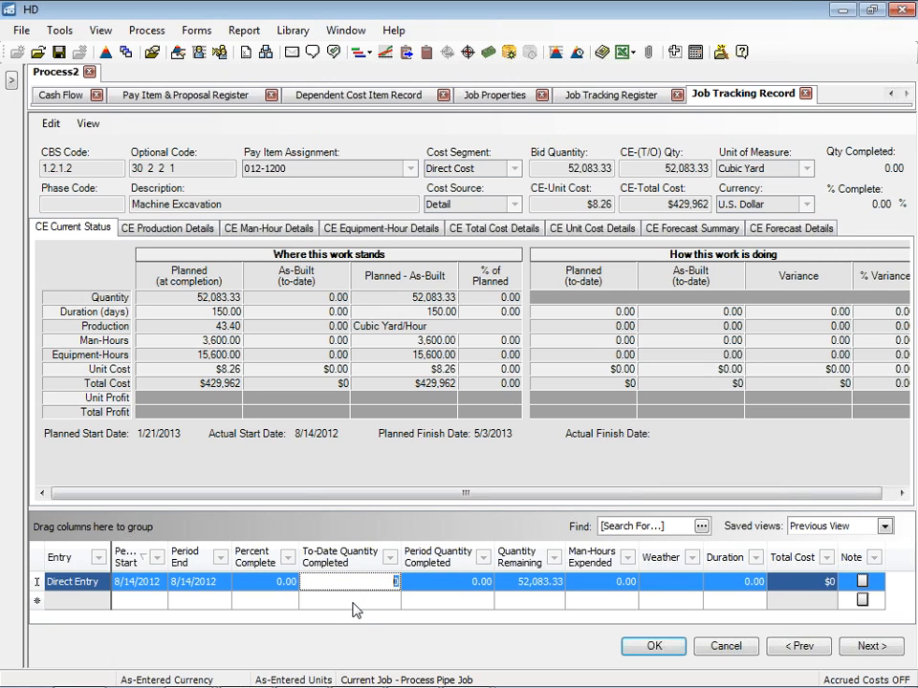
text(5000)
key(Tab)
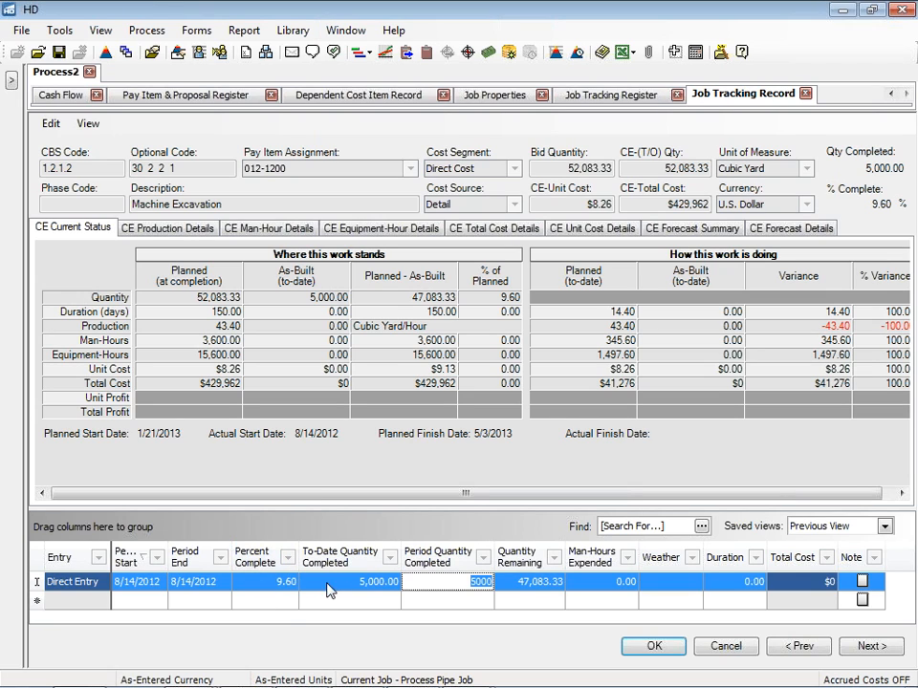
Set the percent complete of the 8/14/2012 tracking entry to 10
click(290, 586)
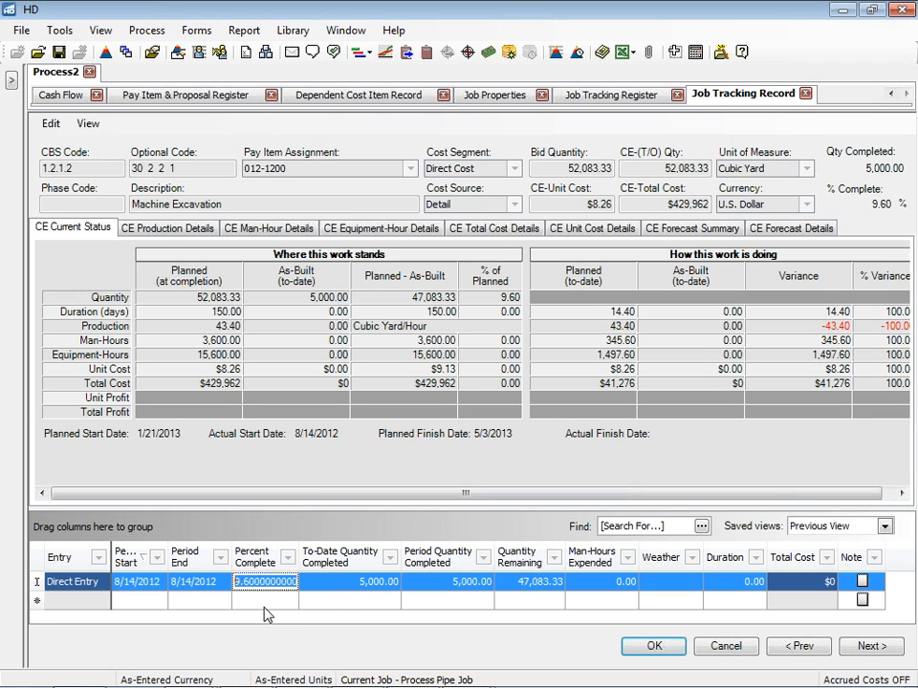
text(10)
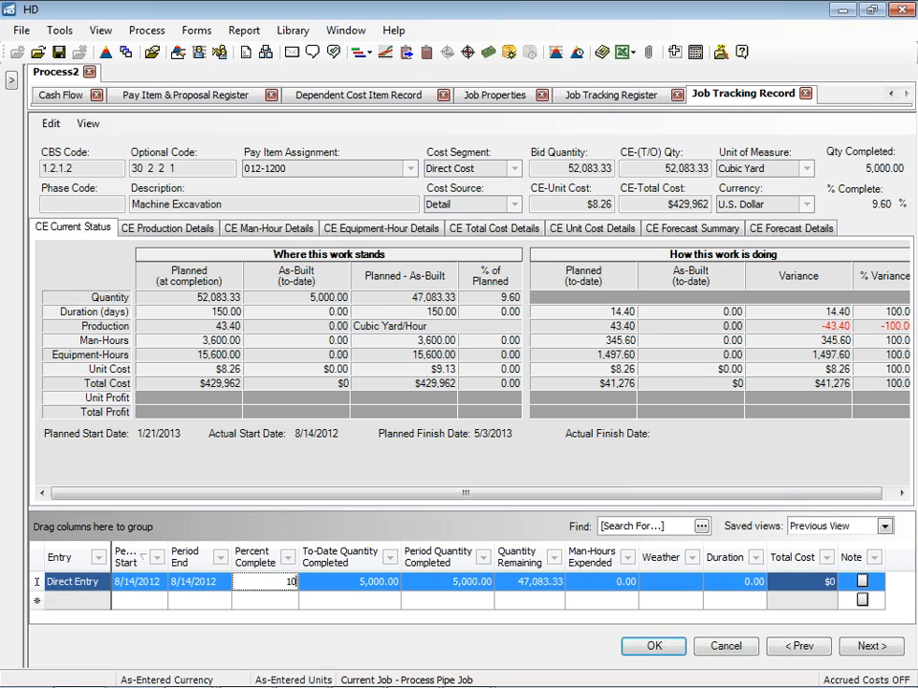
key(Tab)
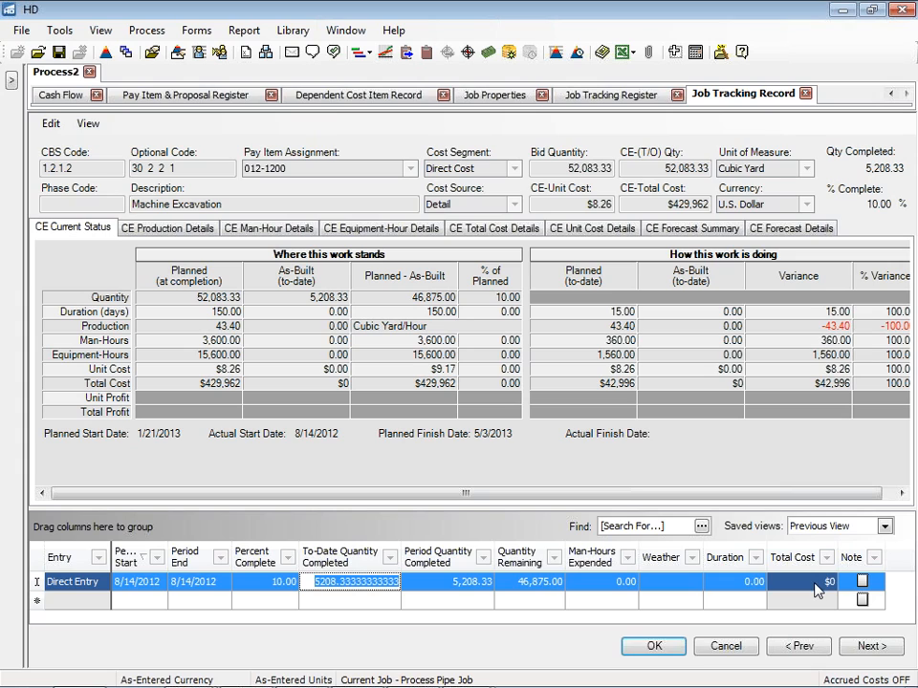
Enter 400 man-hours expended for the 8/14/2012 entry and accept the job tracking record
key(Tab)
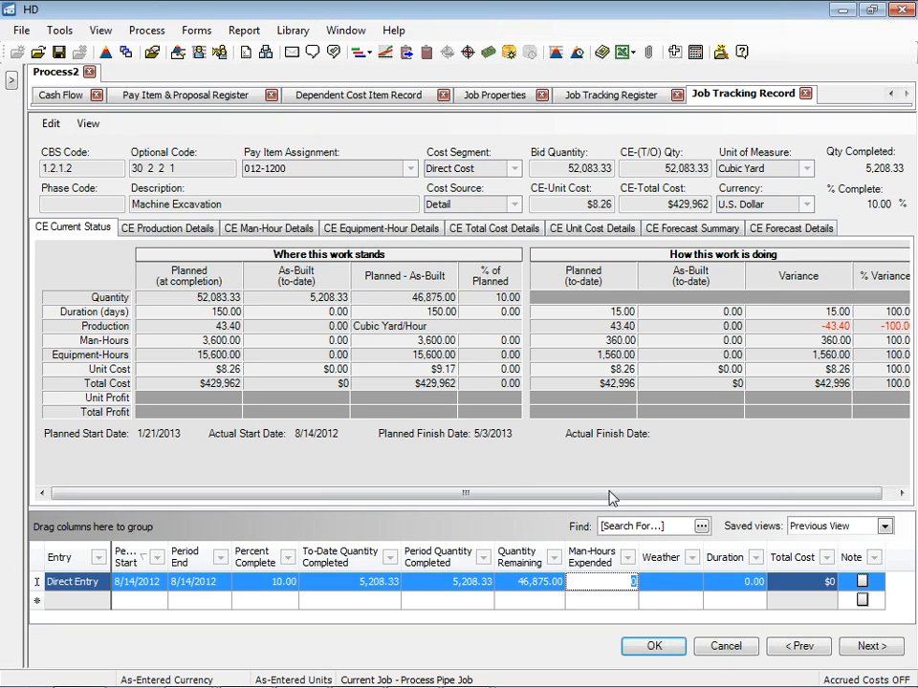
text(400)
key(Tab)
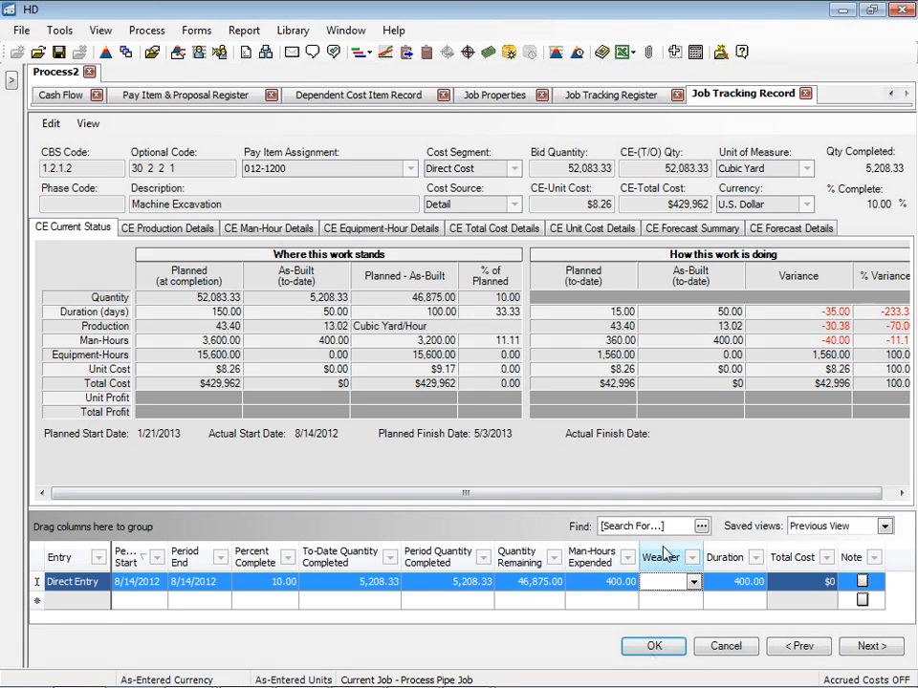
click(654, 648)
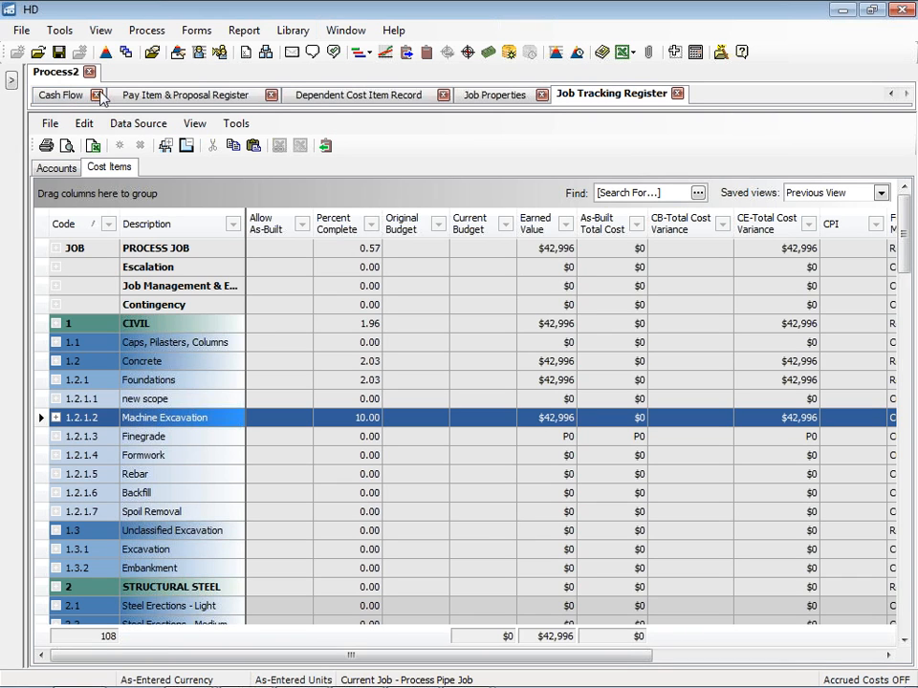
Open the Cost Breakdown Structure (CBS) Register and apply the saved view Schedule Setup - simple
click(267, 56)
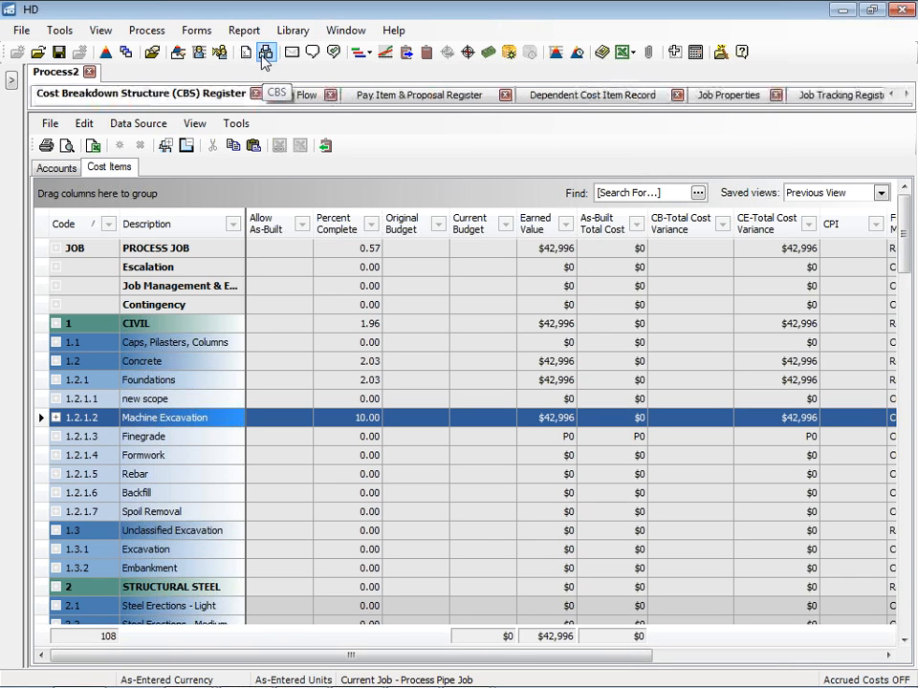
click(886, 172)
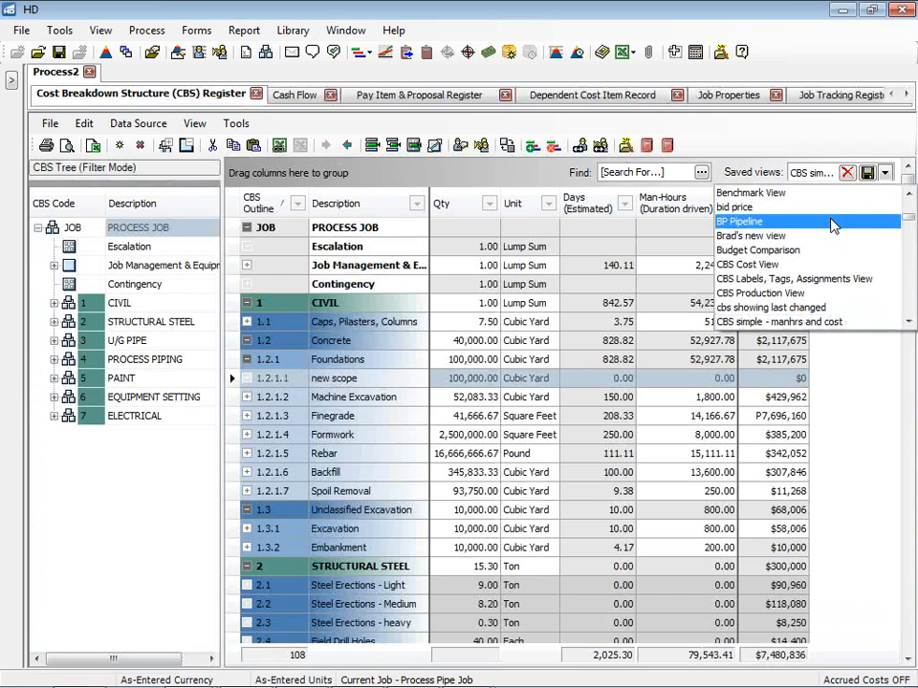
text(s)
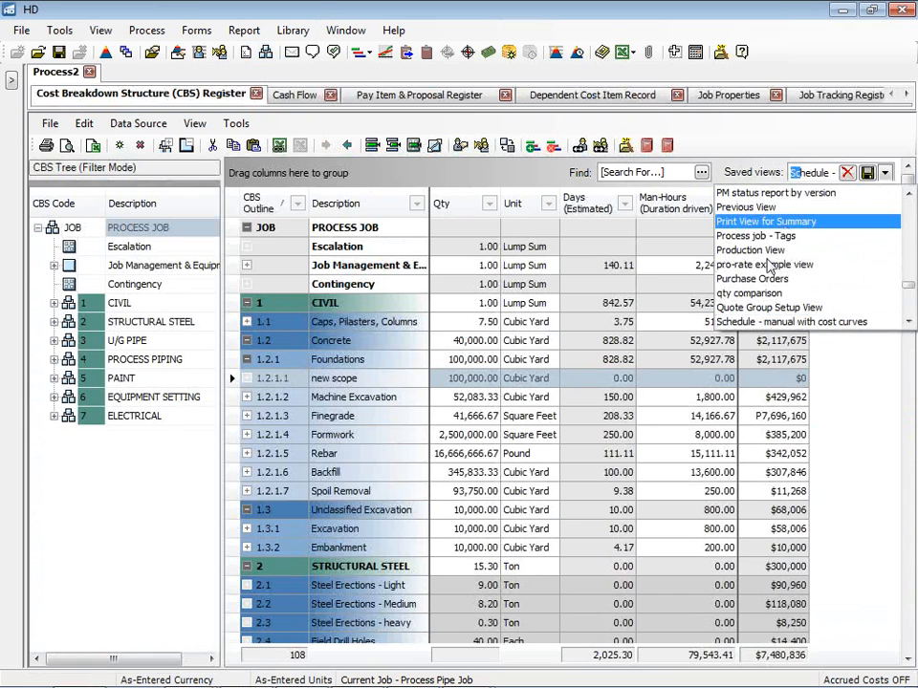
scroll(770, 292, down, 1)
scroll(770, 292, down, 1)
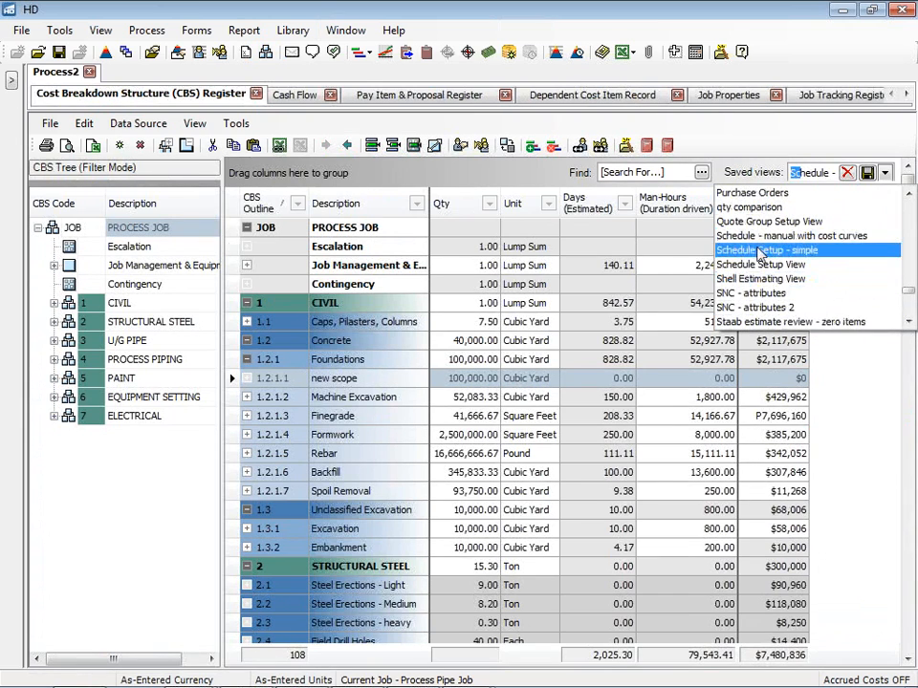
click(760, 252)
Bring the schedule date columns of the CBS Register into view and sort the cost items by Start
drag(631, 659, 746, 658)
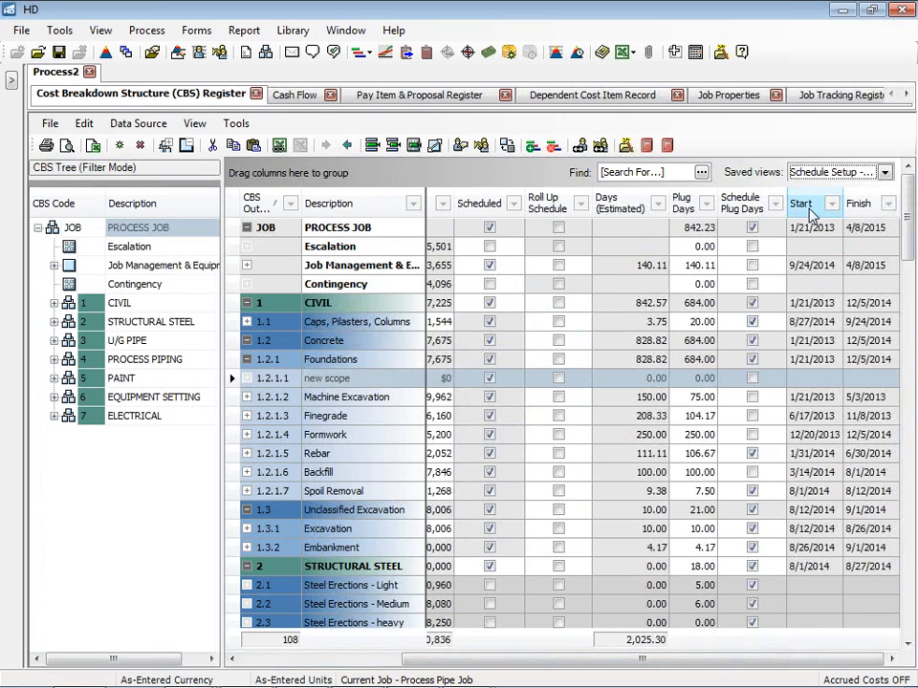
click(865, 211)
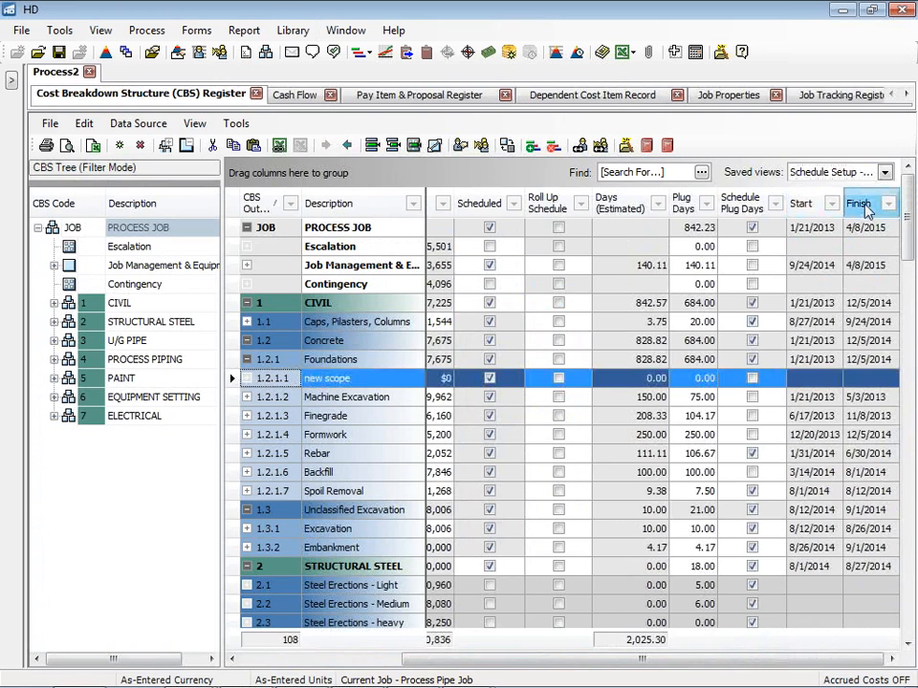
click(806, 204)
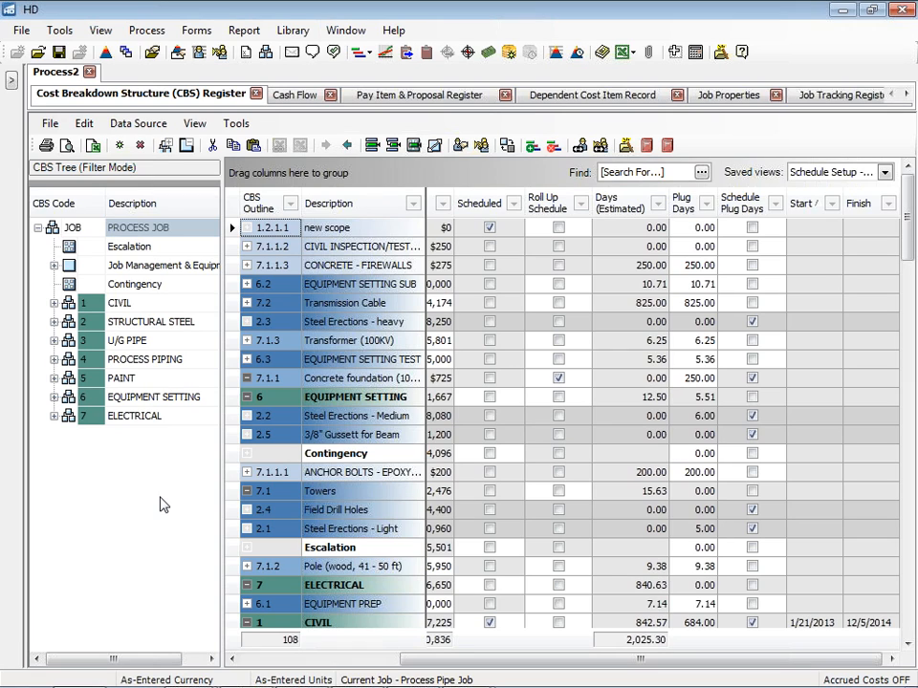
key(alt+Tab)
key(alt+Tab)
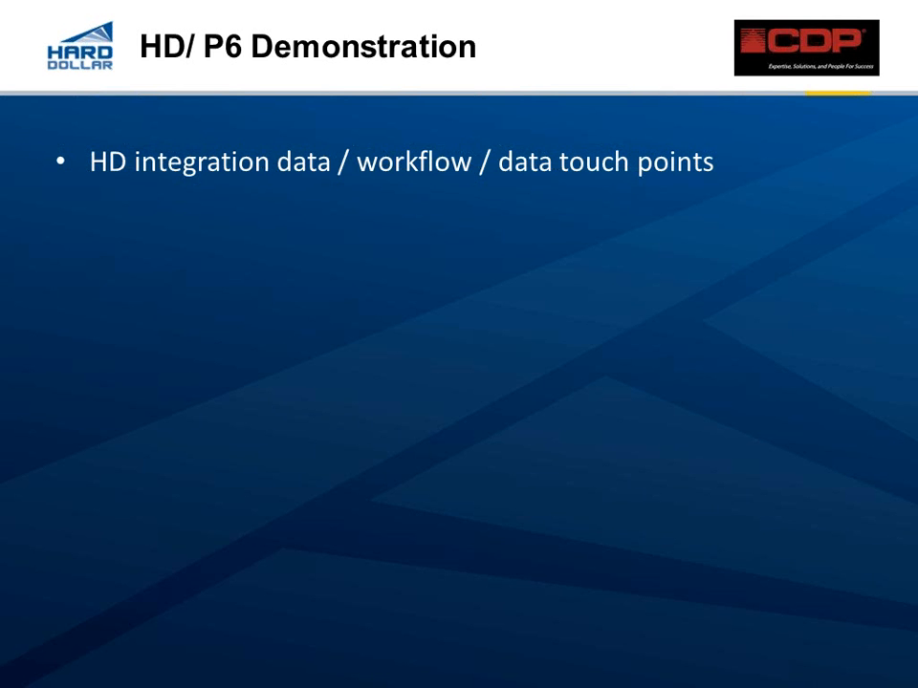
key(Right)
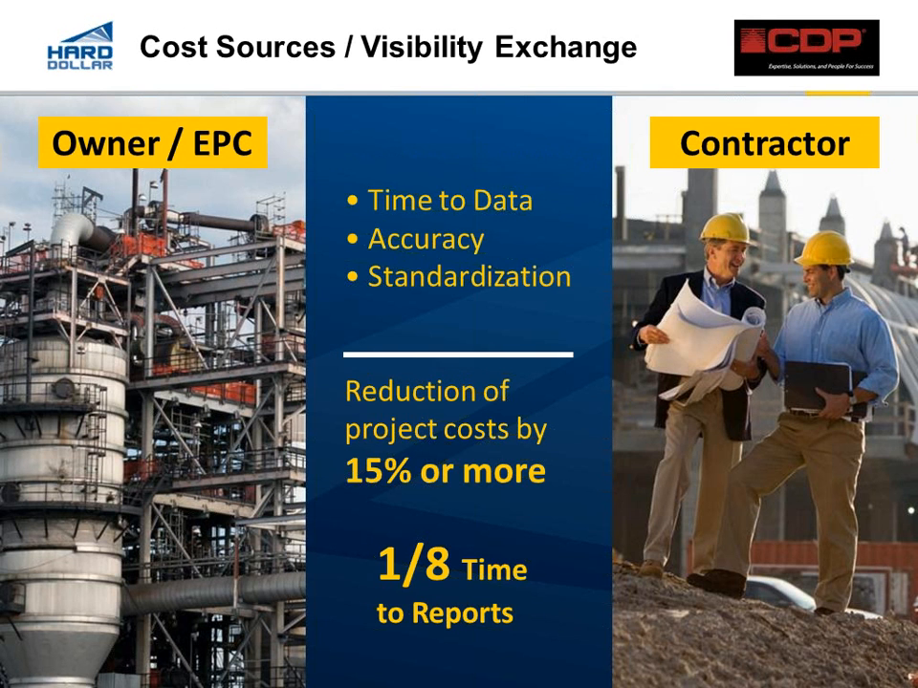
key(Right)
key(Left)
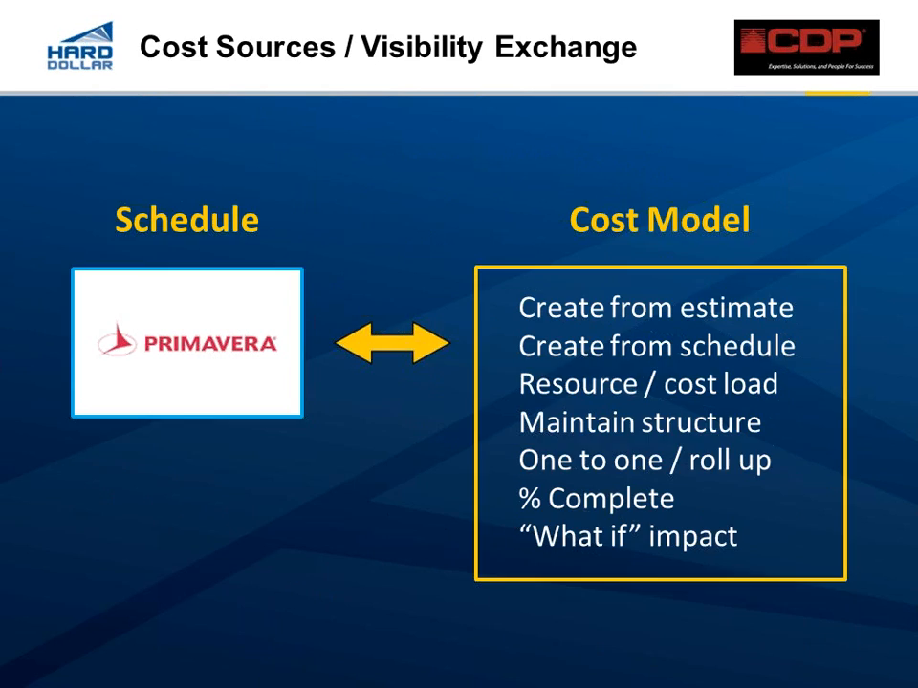
key(Left)
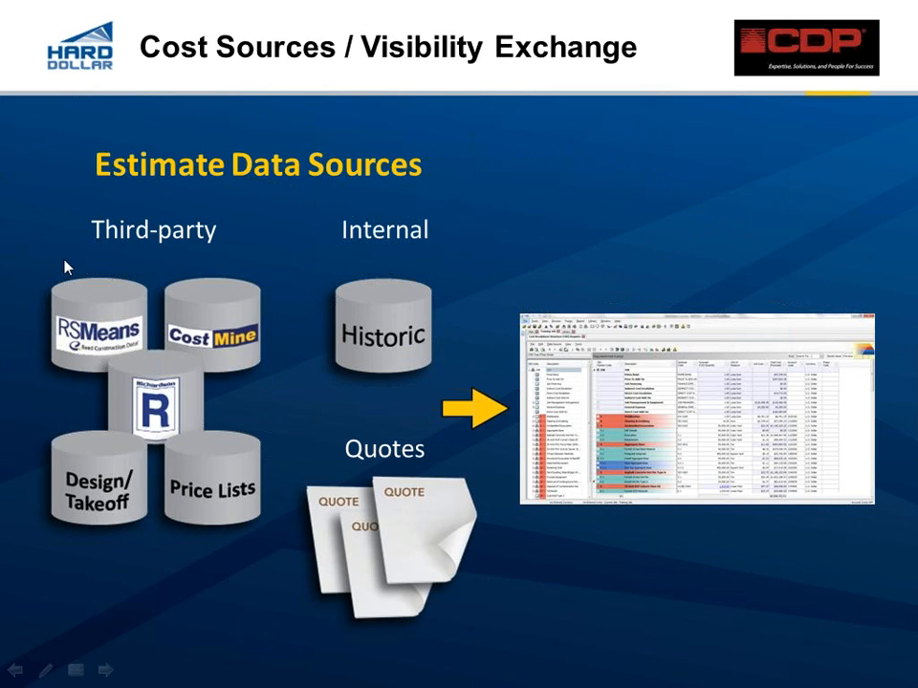
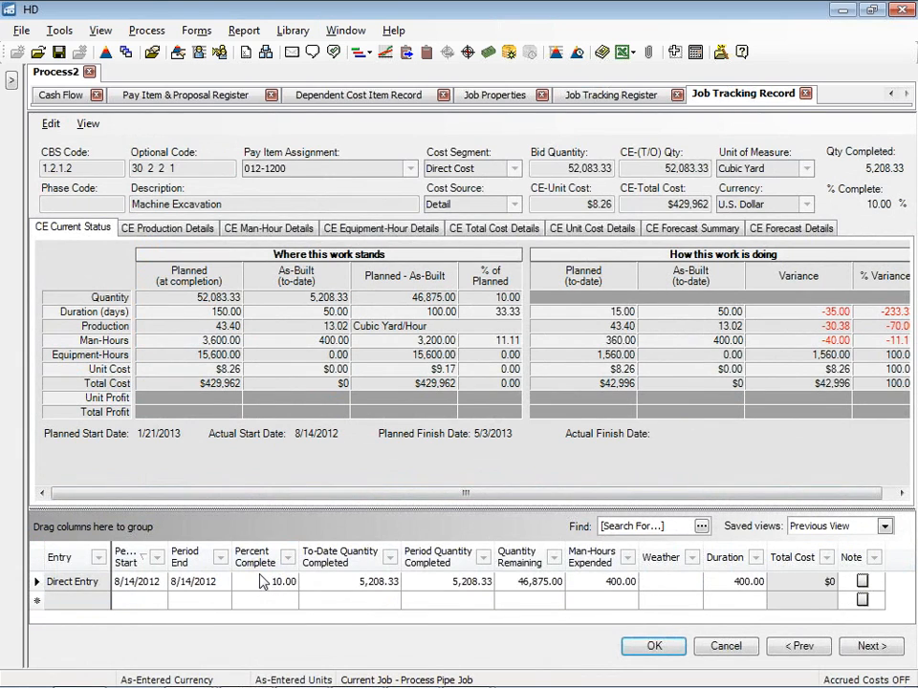
Add a second tracking entry to the Machine Excavation record with period start and period end 8/13/2012
click(157, 604)
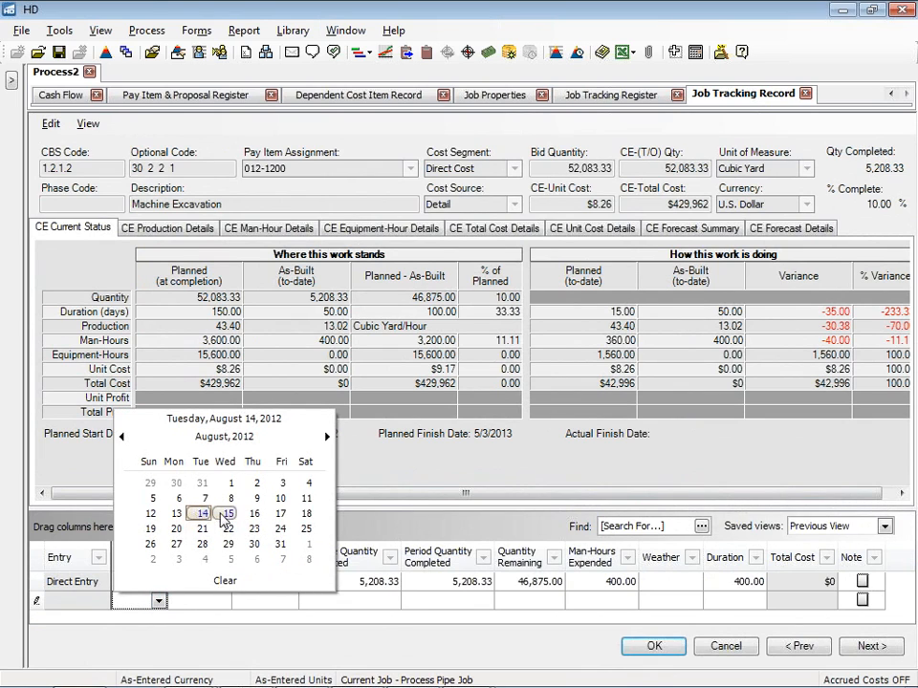
click(177, 516)
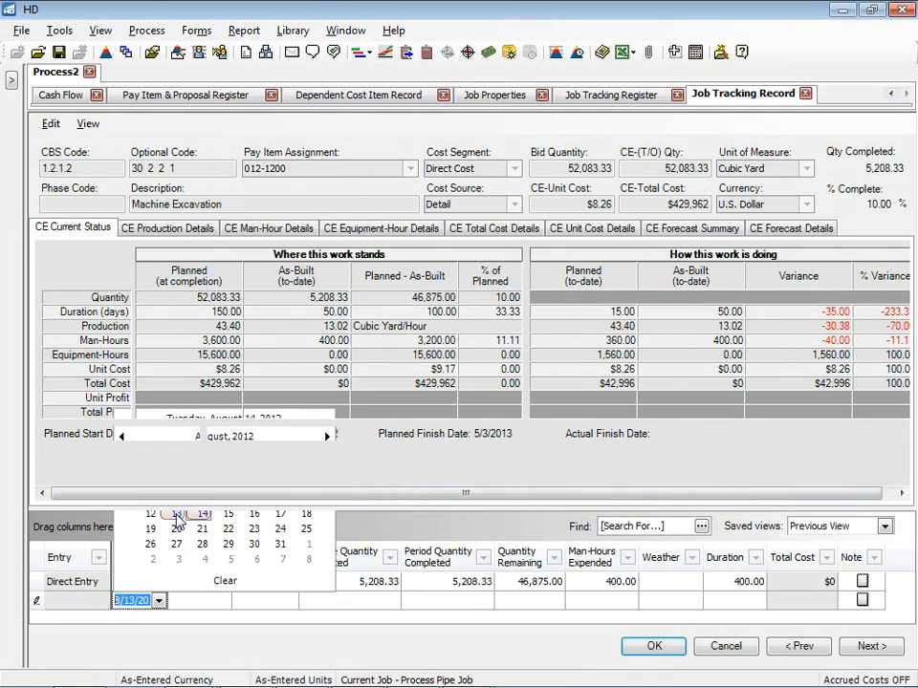
click(201, 601)
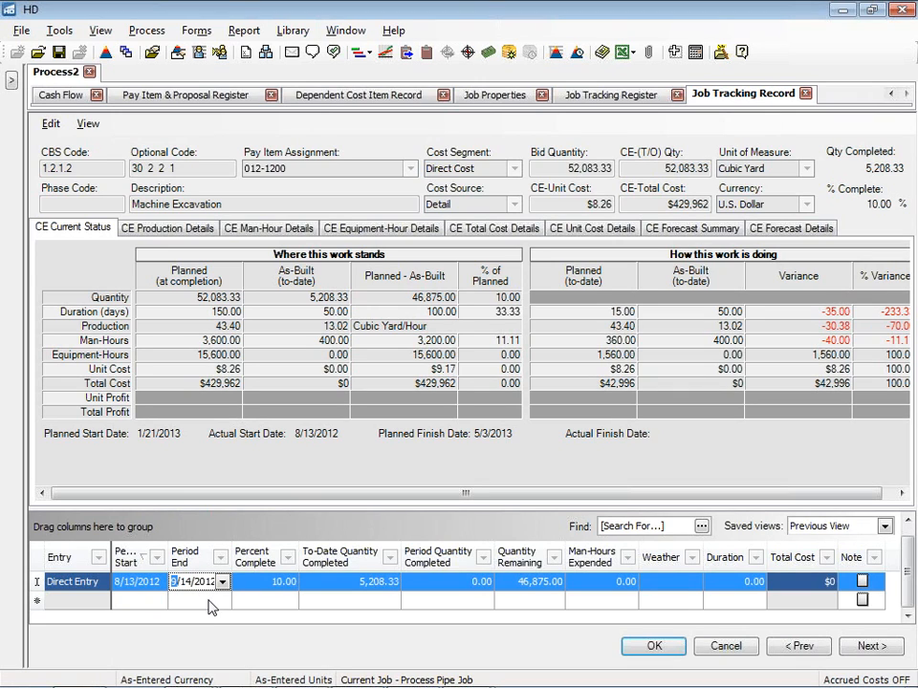
click(907, 521)
click(187, 601)
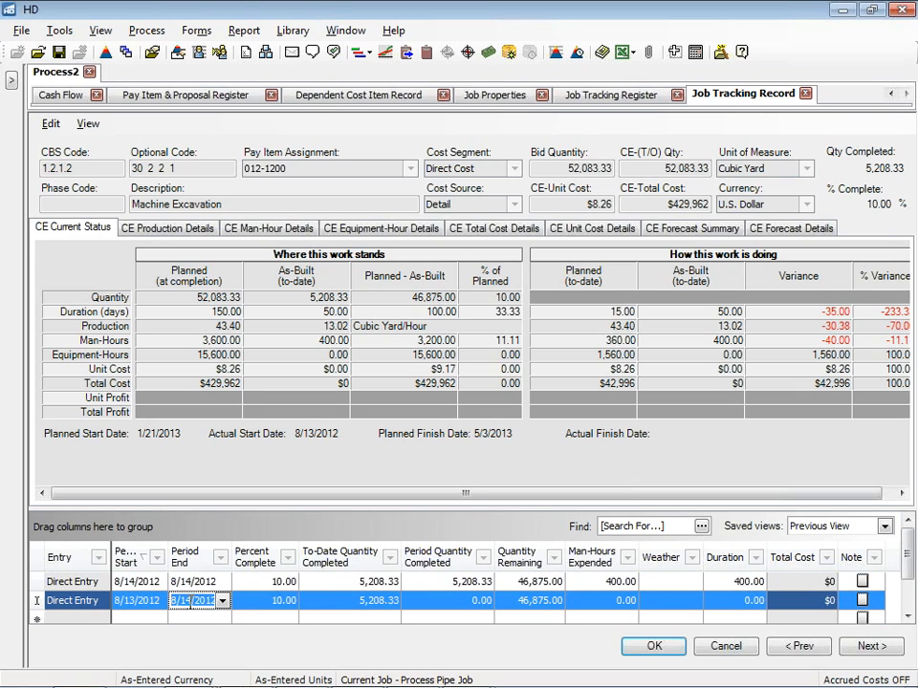
key(Tab)
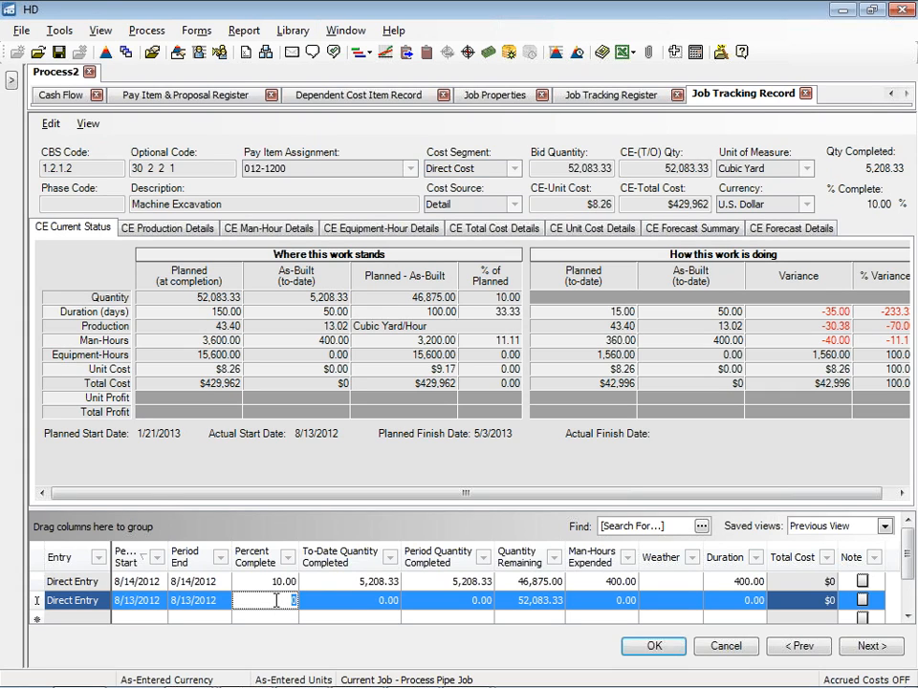
Enter a to-date completed quantity of 5,000 and 440 man-hours expended for the 8/13/2012 entry
key(Tab)
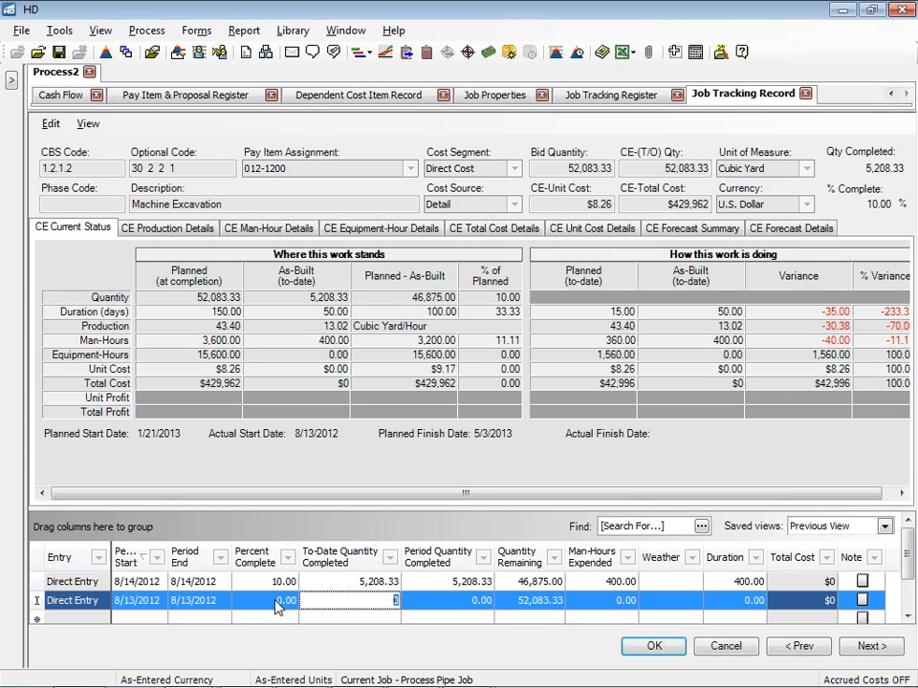
text(5000)
key(Tab)
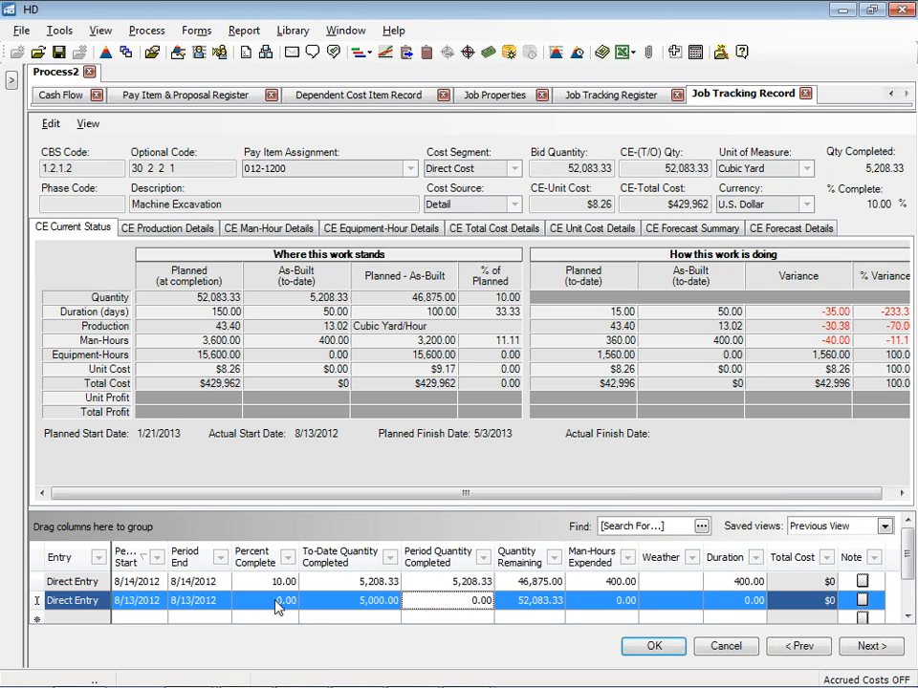
key(Tab)
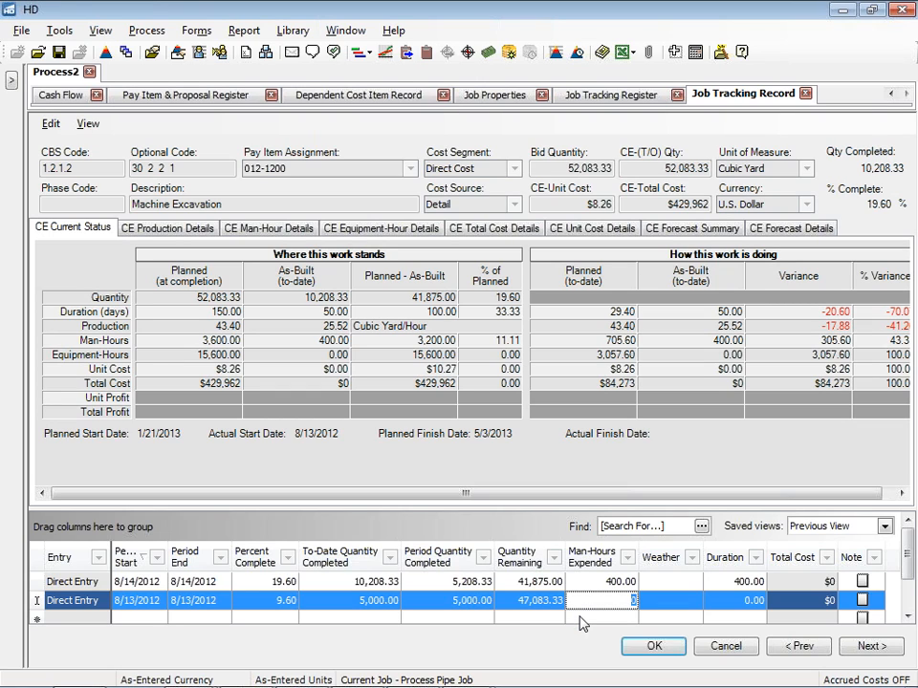
text(44)
key(Tab)
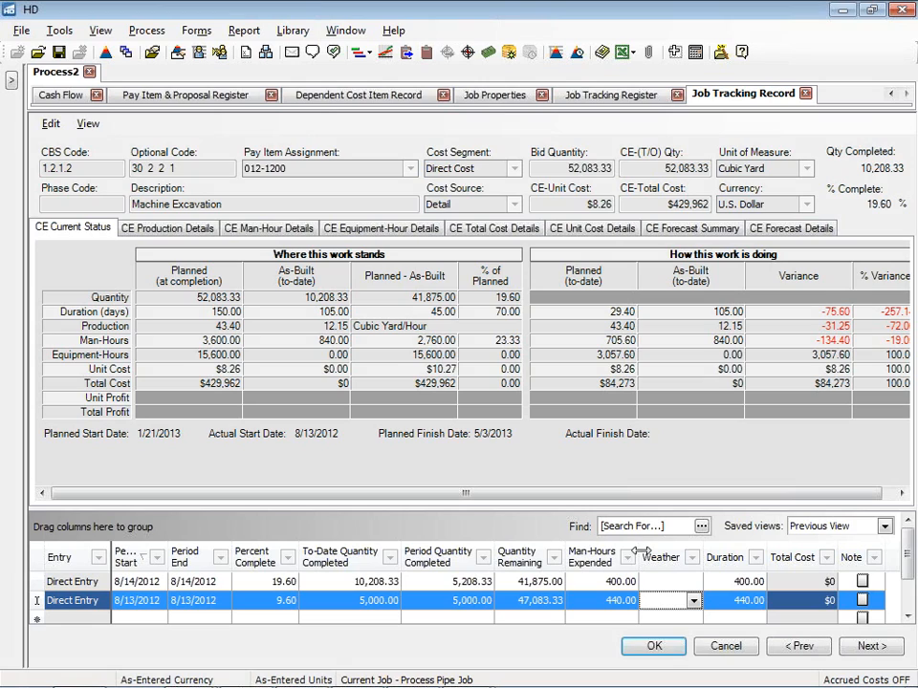
Set the duration of both the 8/14/2012 and 8/13/2012 tracking entries to 8
click(745, 585)
text(8)
key(Down)
text(8)
key(Up)
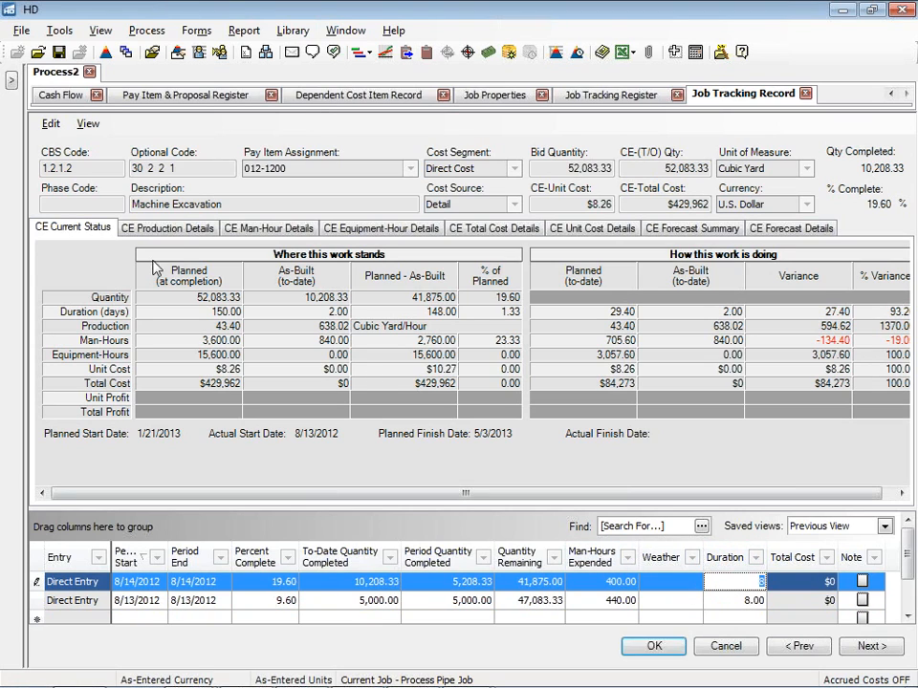
View the graph in the CE production details, and set the man-hours expended of the 8/13/2012 entry to 600
click(165, 227)
click(115, 375)
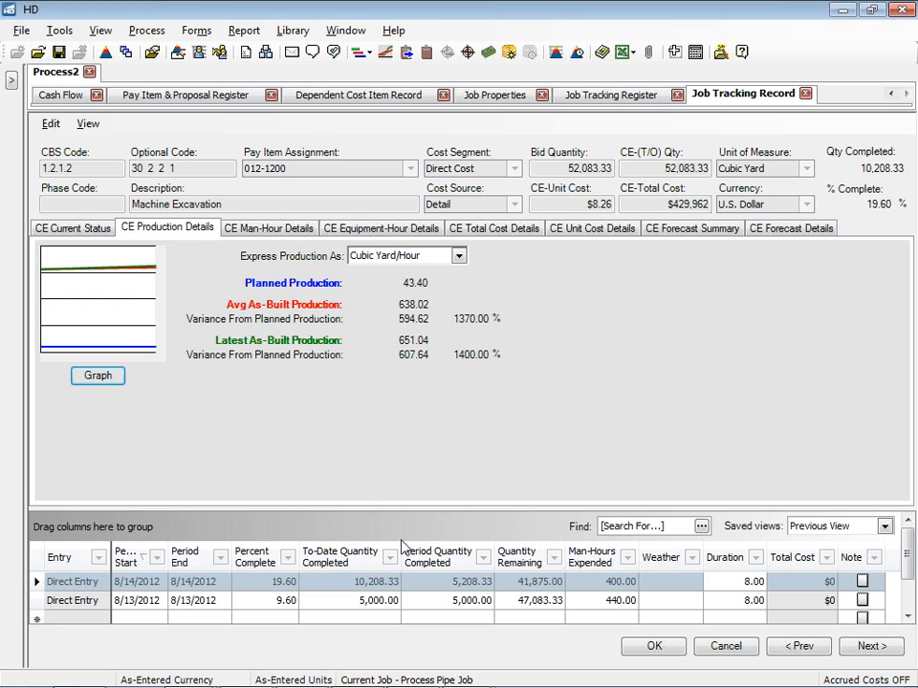
click(615, 600)
text(600)
key(Tab)
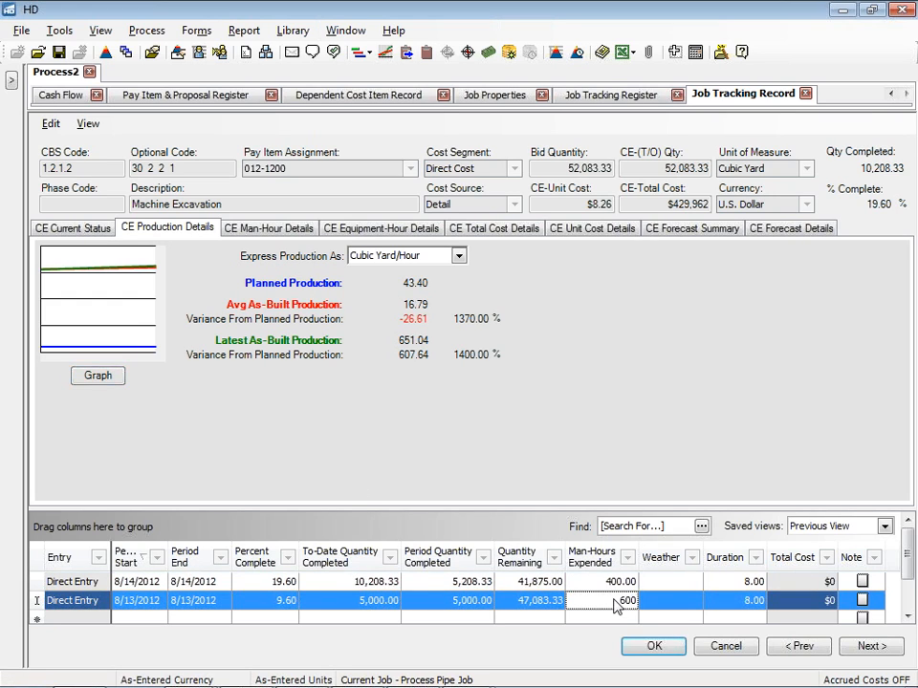
Set the 8/13/2012 entry's man-hours expended to 480 and its duration to 8, and redraw the production graph
click(96, 377)
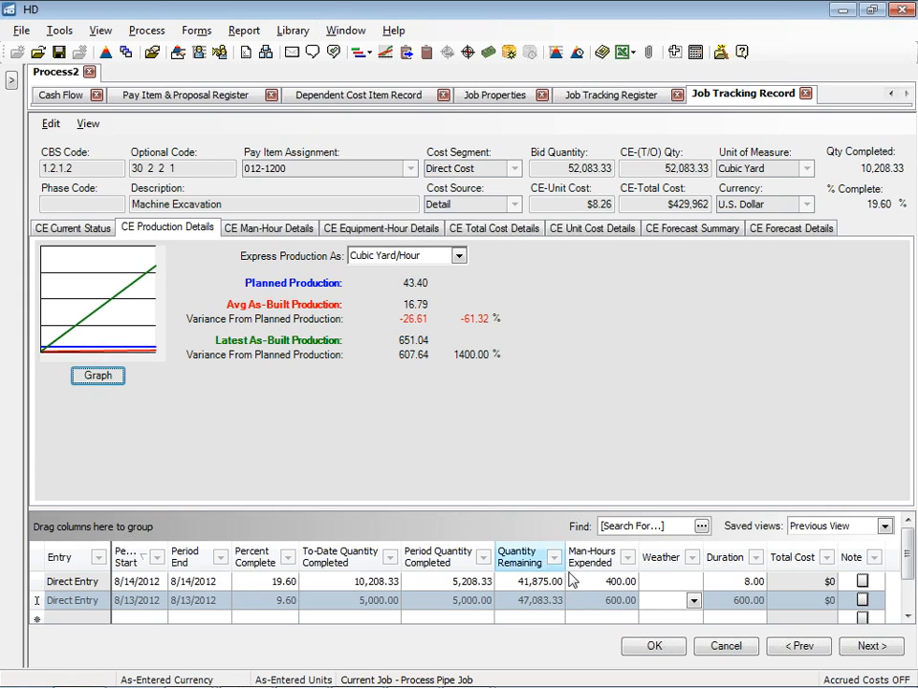
click(609, 602)
text(480)
key(Tab)
click(102, 376)
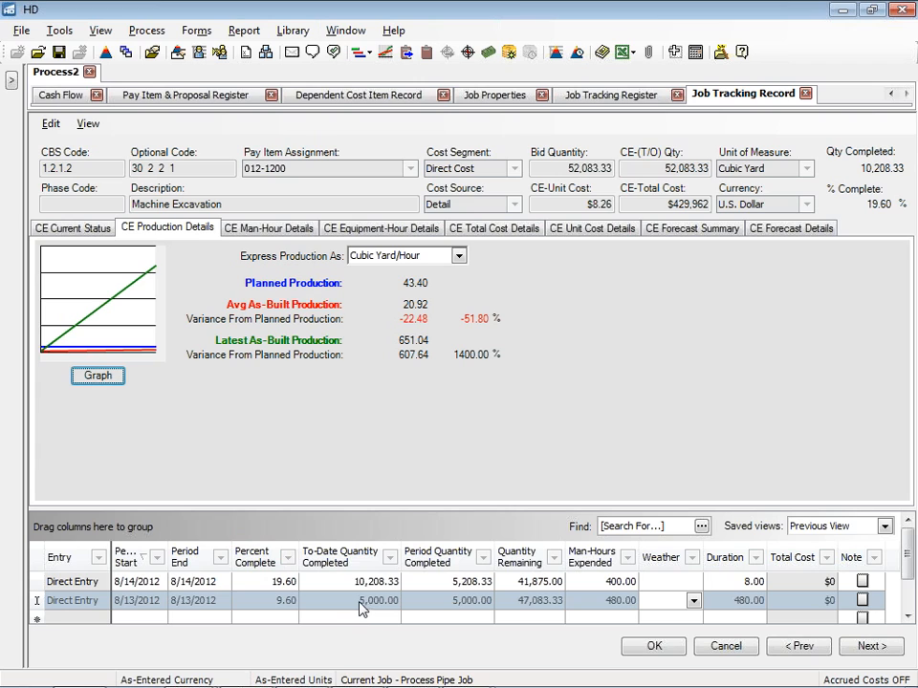
click(724, 599)
text(8)
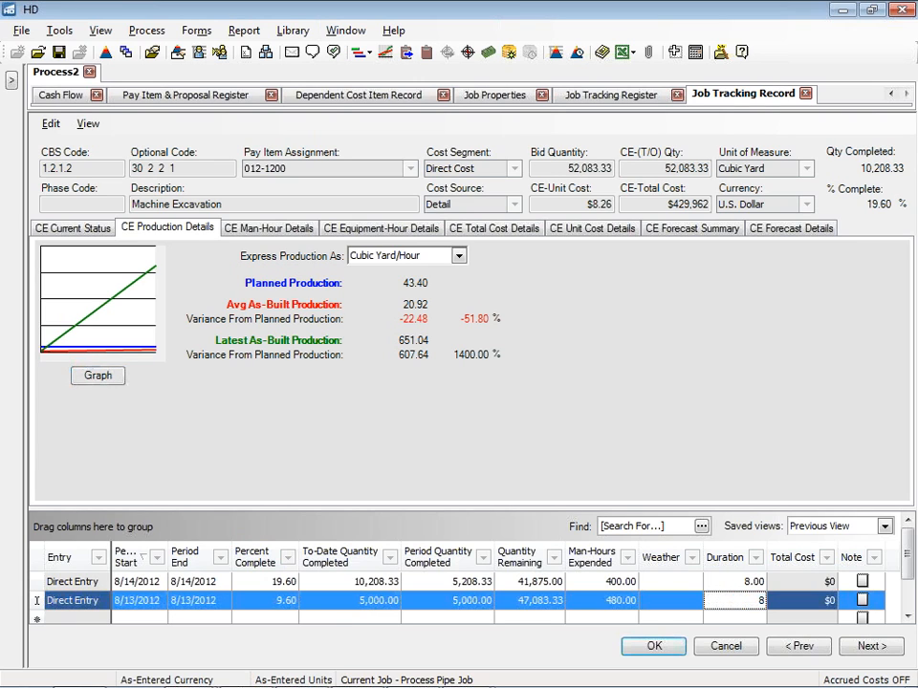
key(Up)
click(96, 375)
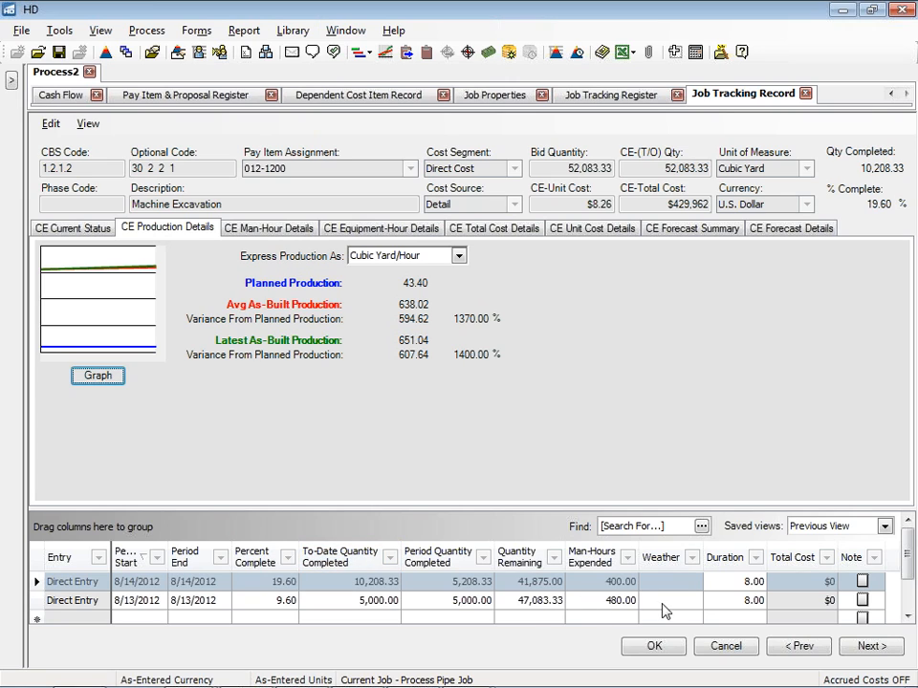
Try 540 man-hours expended with a duration of 8 on the 8/13/2012 entry and redraw the production graph
click(613, 600)
text(540)
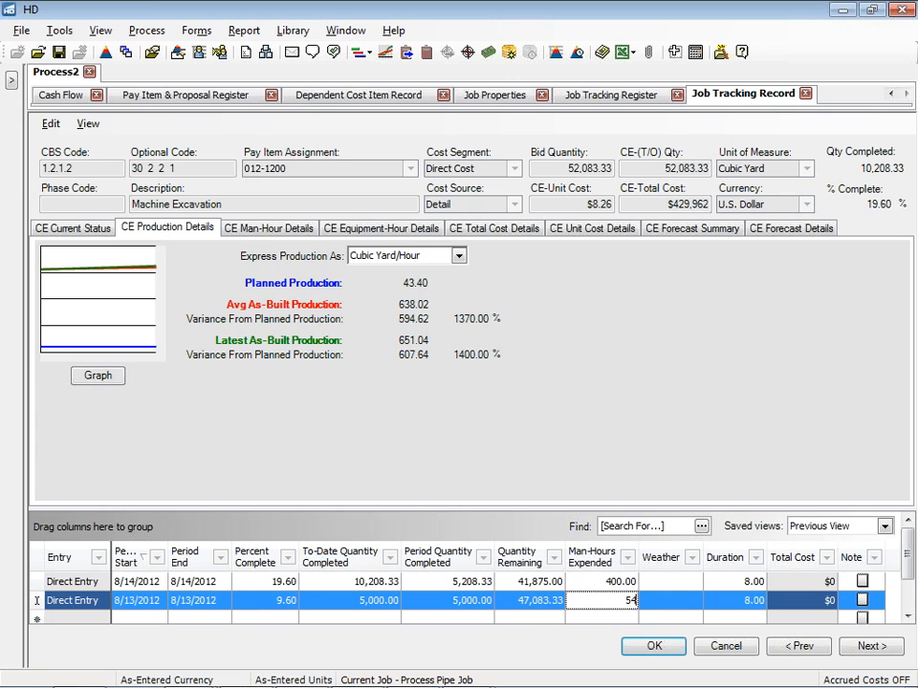
key(Tab)
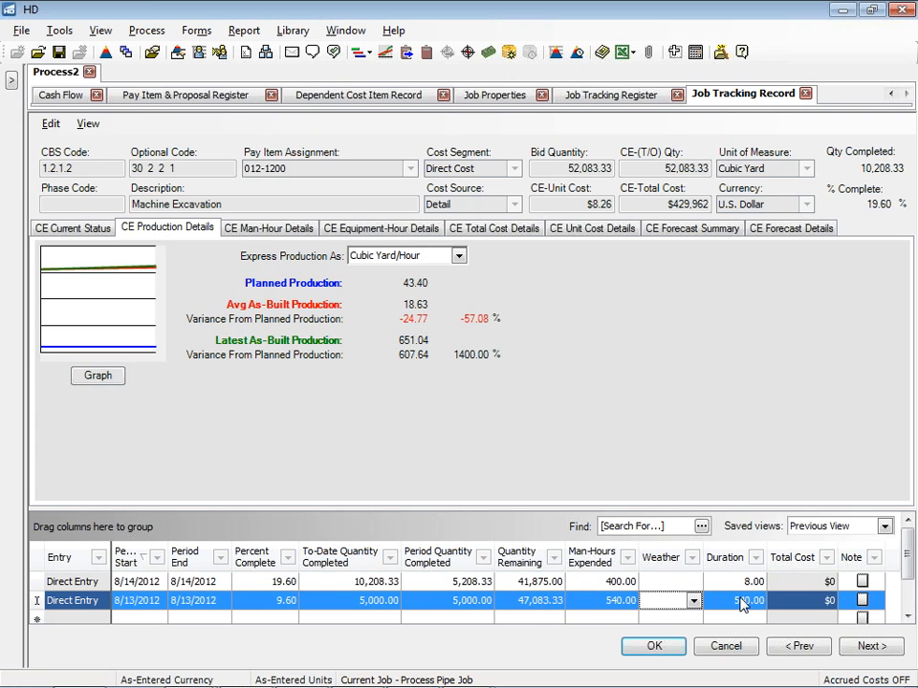
click(743, 600)
text(8)
key(Up)
click(110, 377)
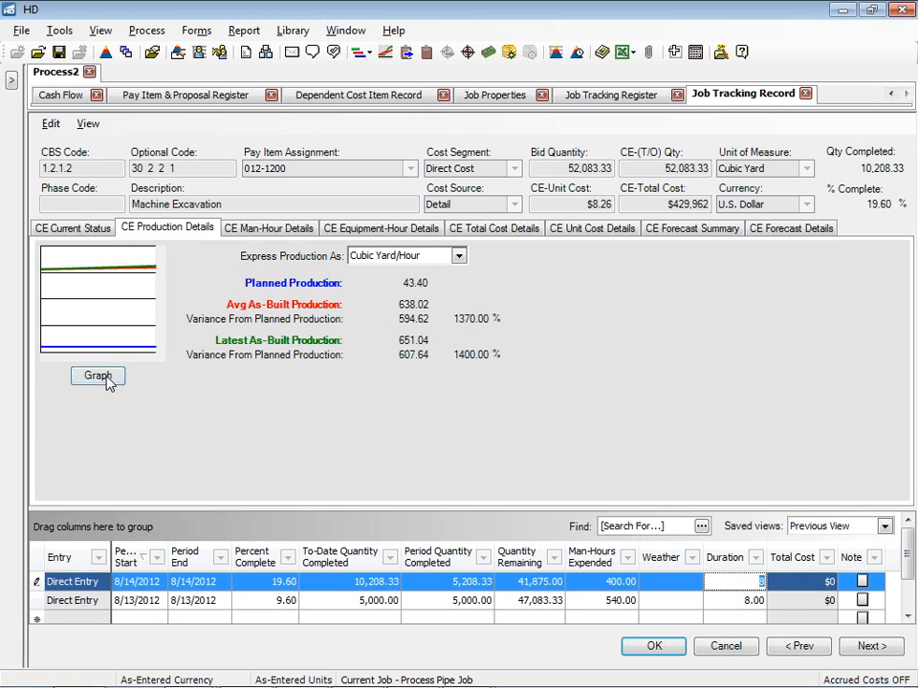
click(106, 376)
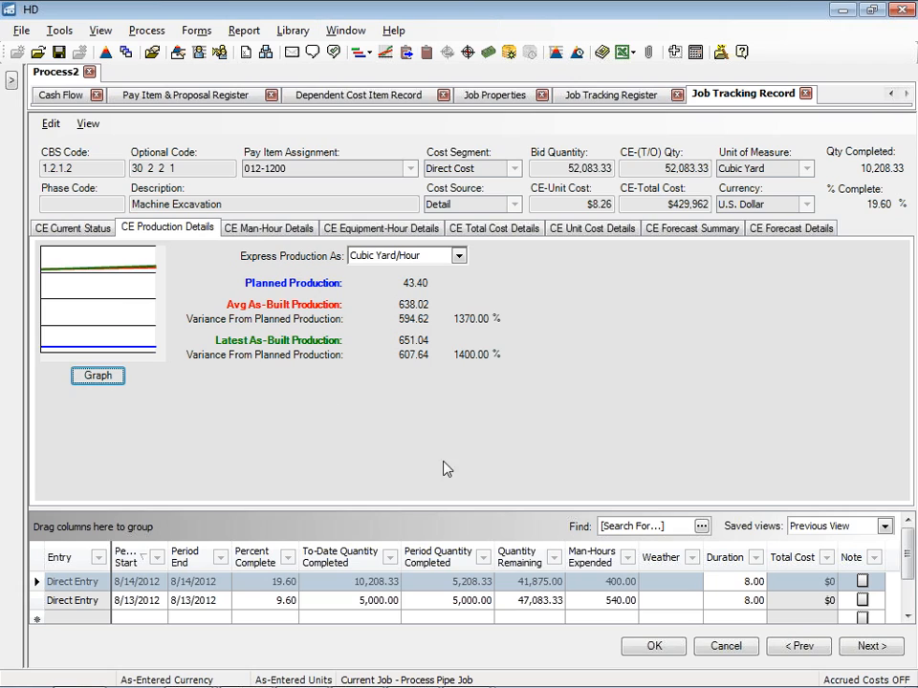
Set the 8/13/2012 entry to 600 man-hours expended with a duration of 8, and refresh the production graph
click(597, 601)
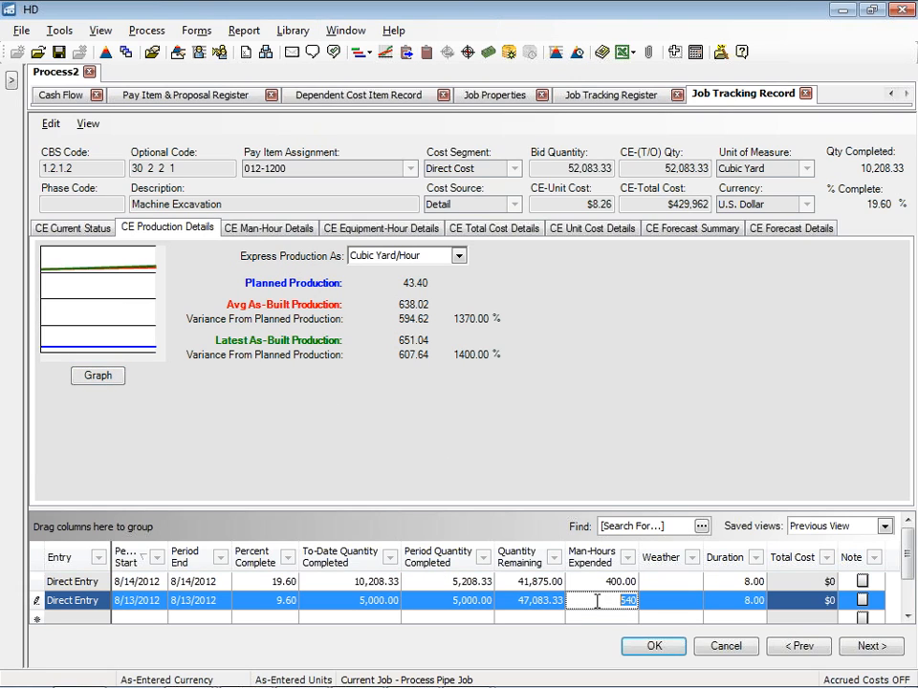
text(600)
key(Tab)
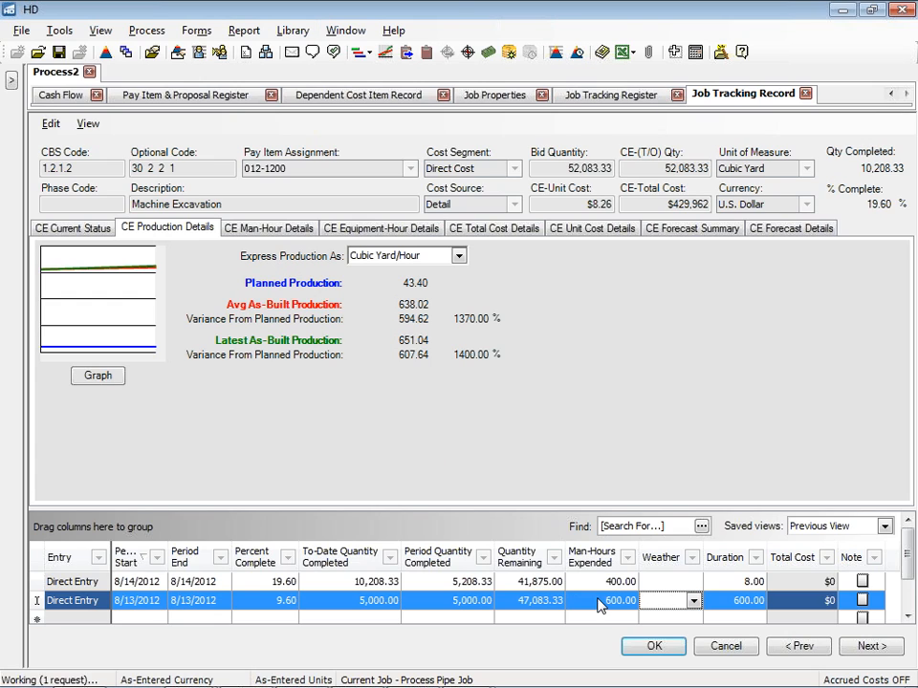
key(Tab)
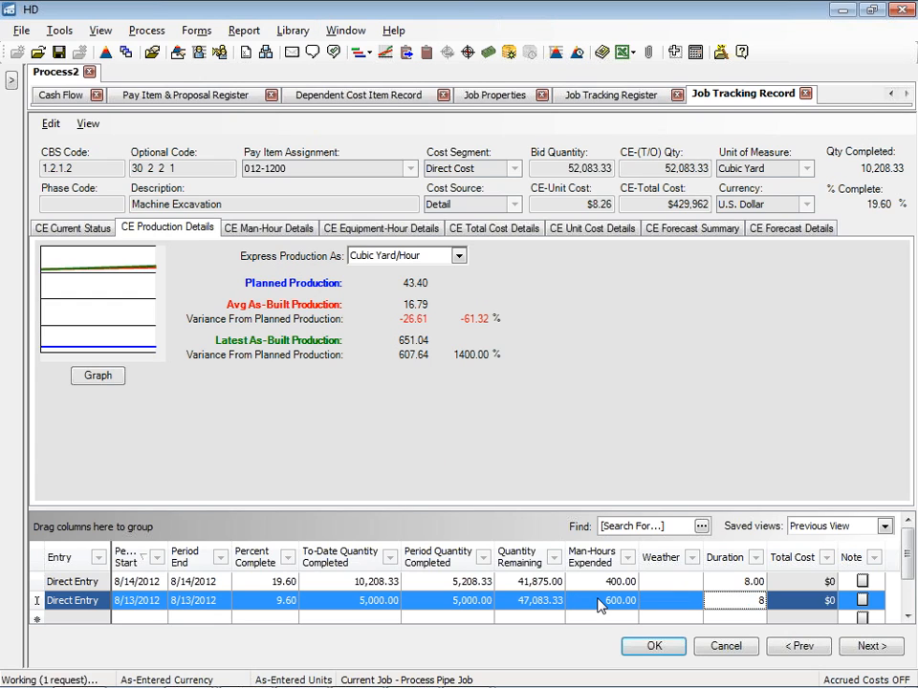
click(97, 376)
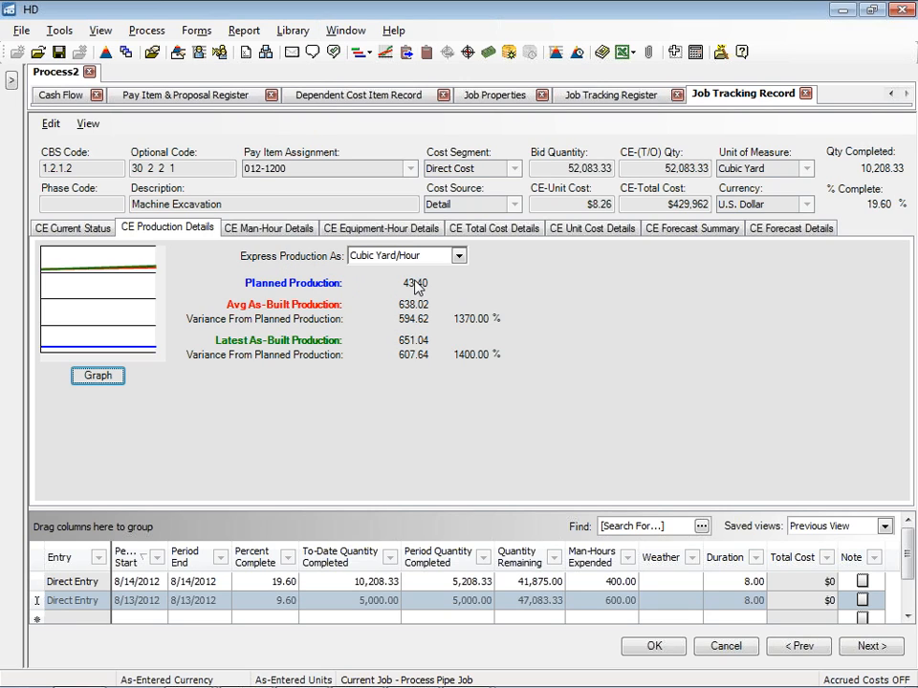
Express the Machine Excavation production as Man-Hours/Cubic Yard and redraw its graph
click(458, 258)
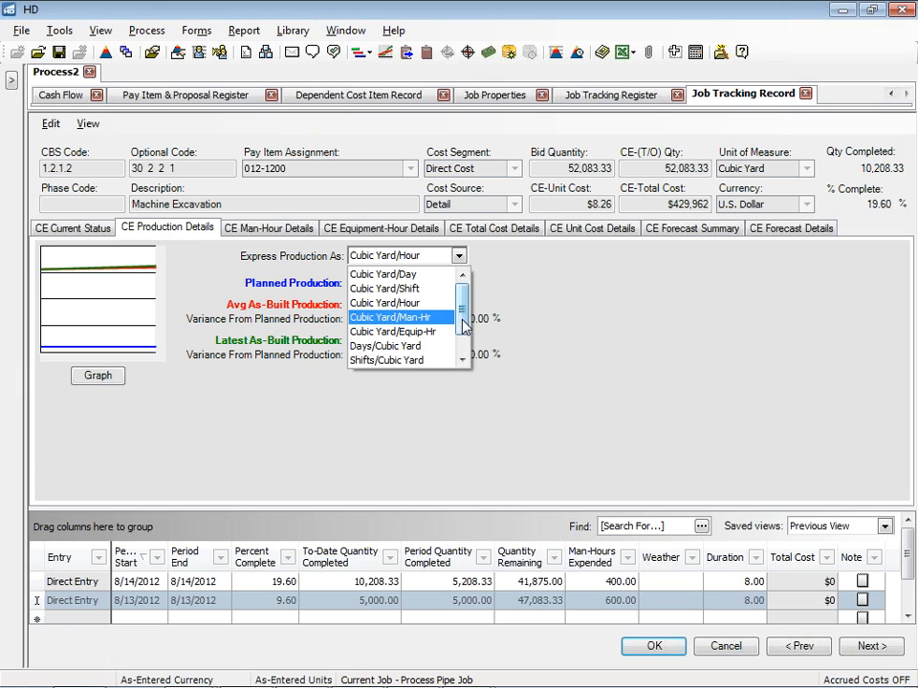
scroll(463, 327, down, 1)
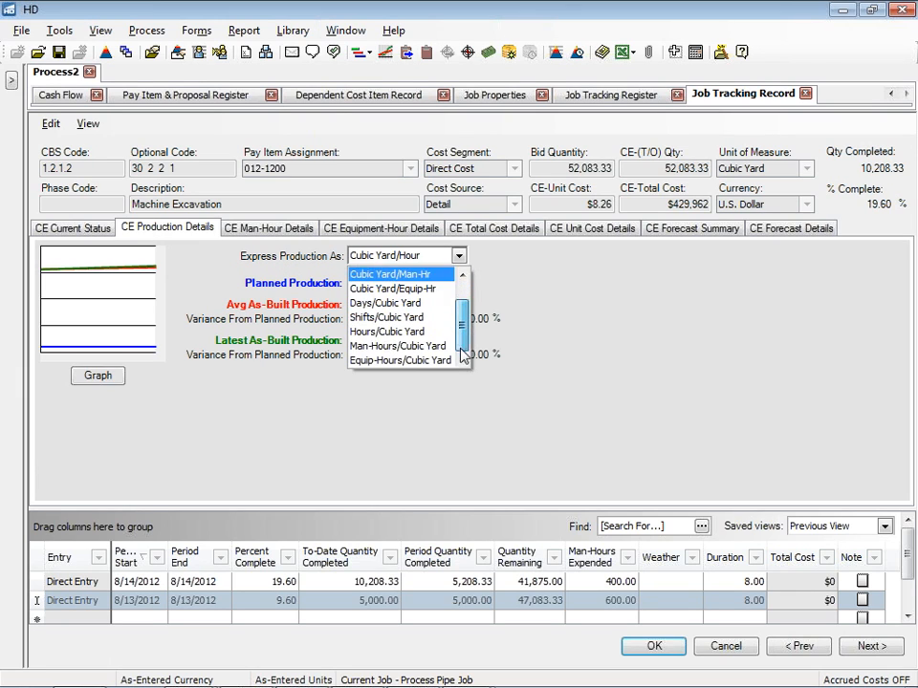
click(409, 346)
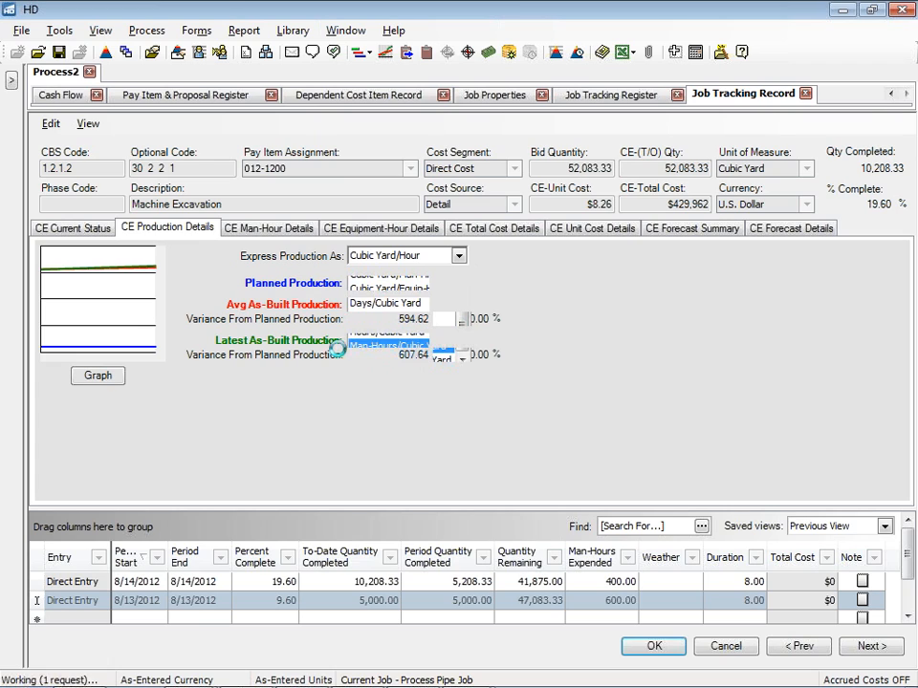
click(113, 376)
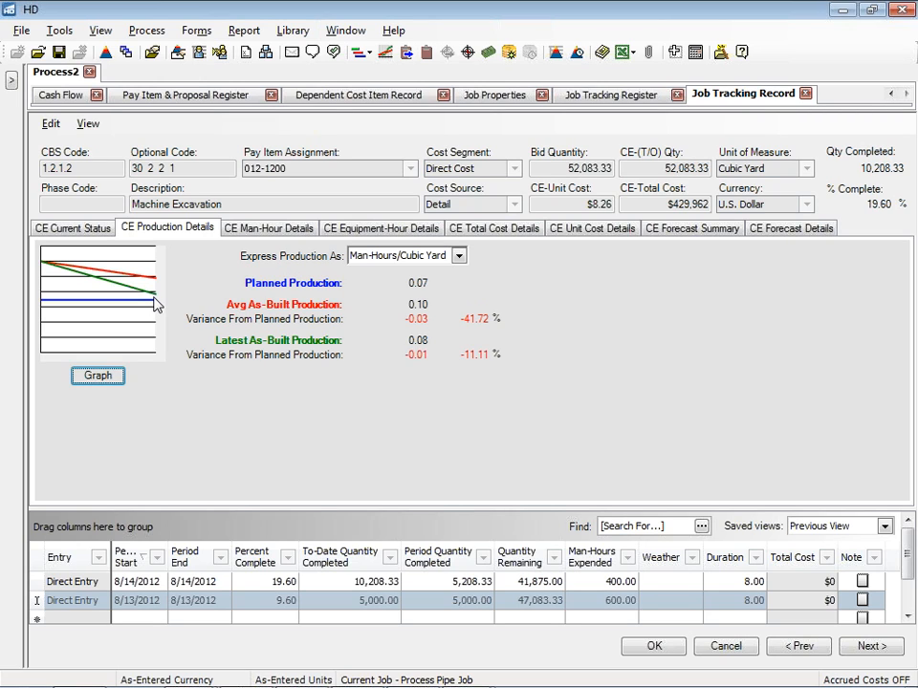
Review the Machine Excavation current status, production details and available forecast methods, and save and close the tracking record
click(77, 226)
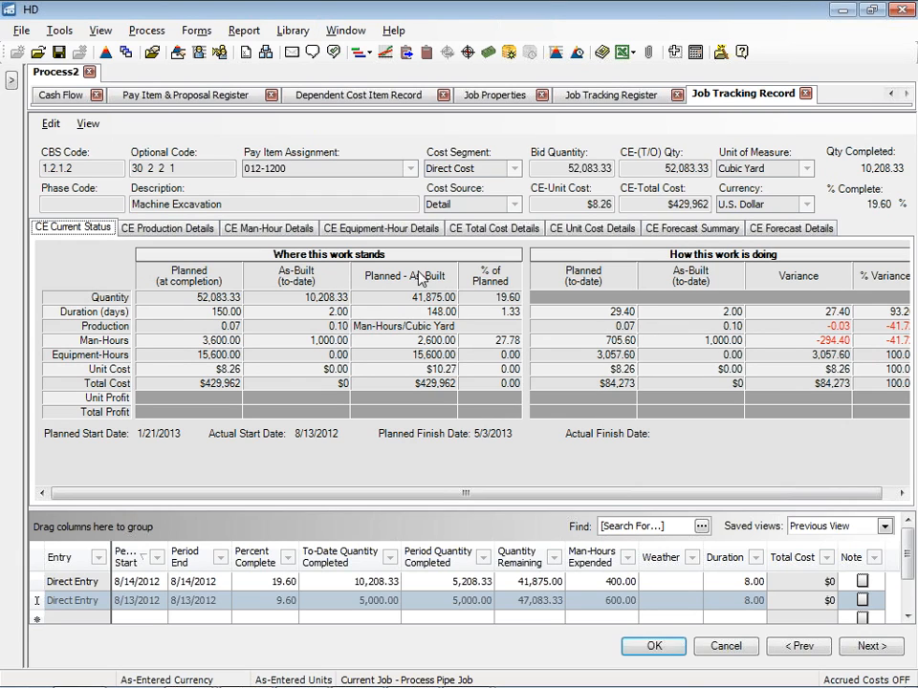
click(151, 228)
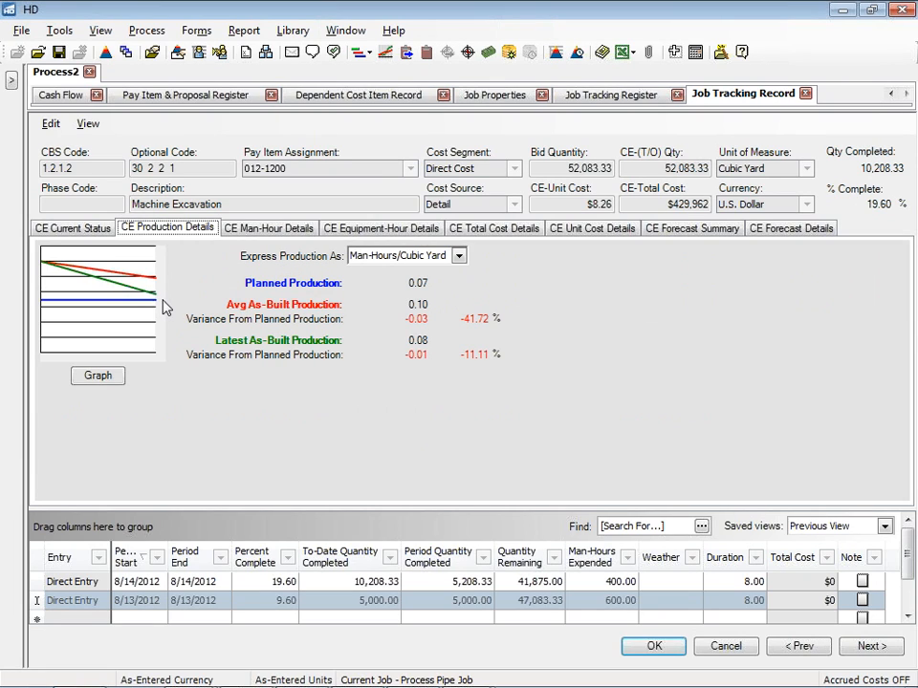
click(782, 233)
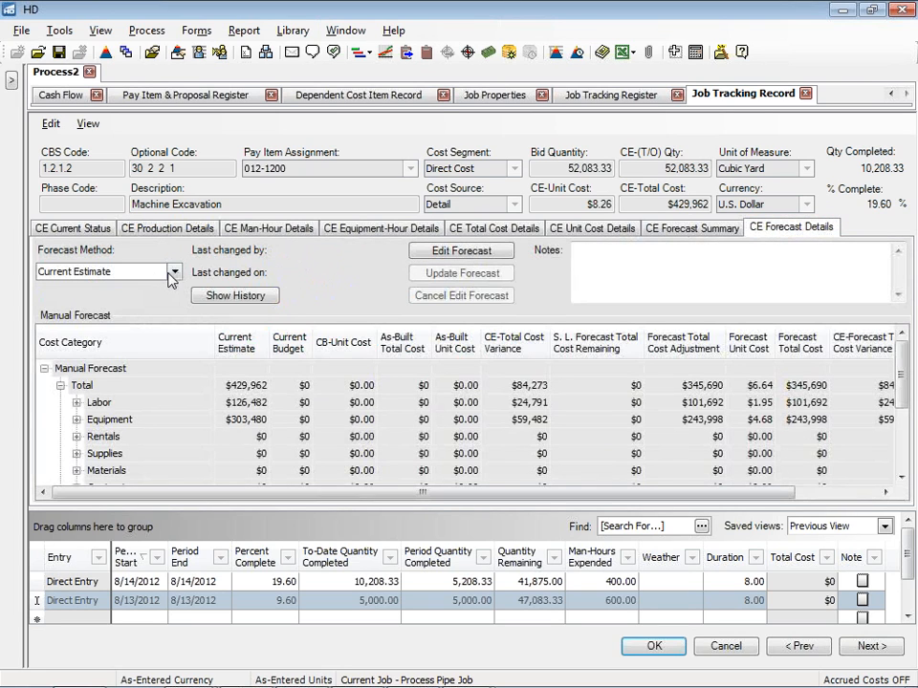
click(174, 272)
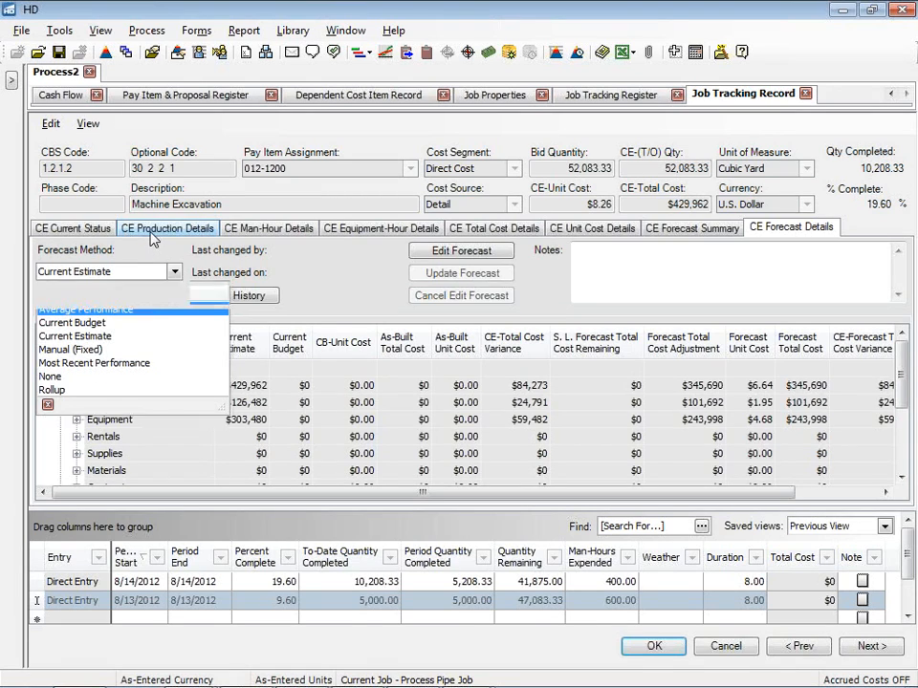
click(152, 235)
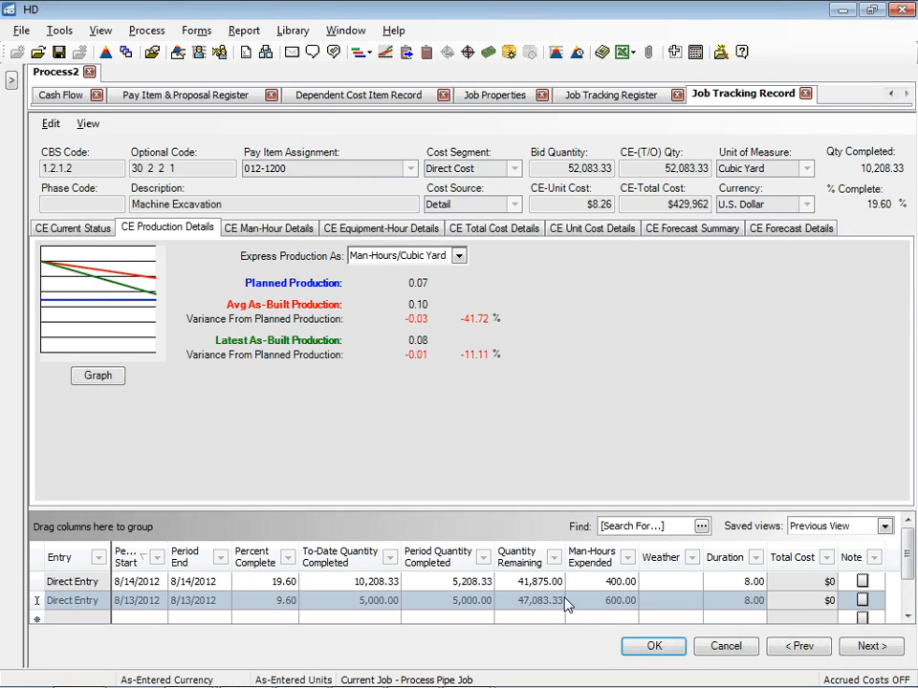
click(647, 648)
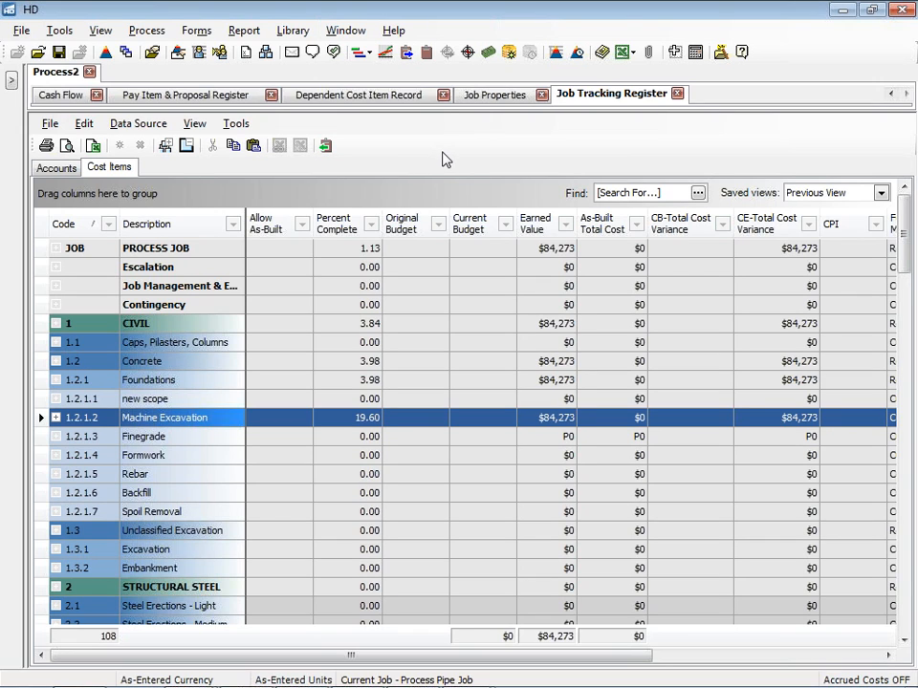
Open the PBS Changes Register and adjust the Item Type, Attribute and value columns to make the before and after values readable
click(578, 53)
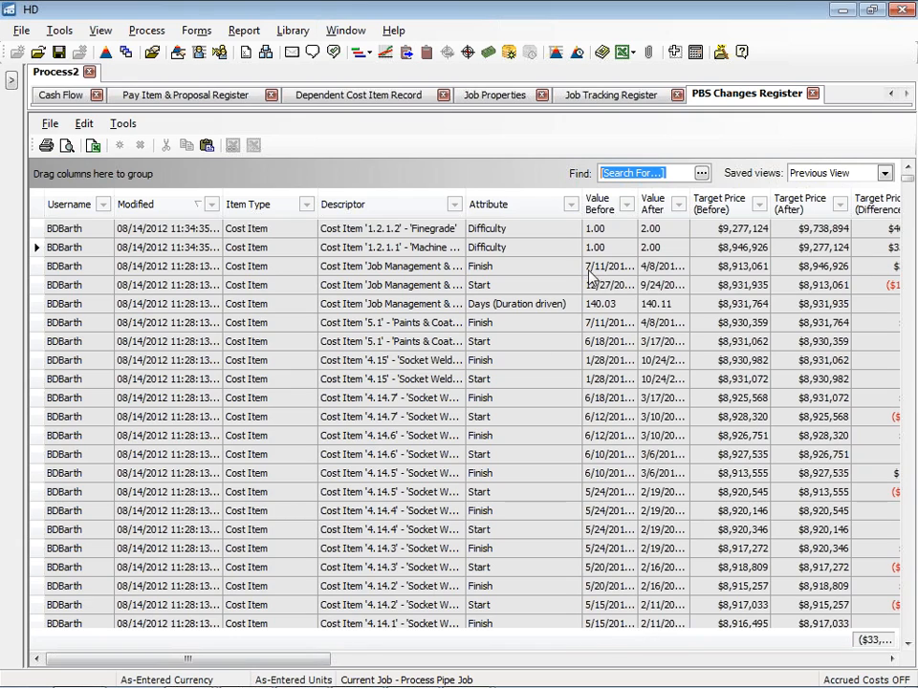
drag(581, 218, 555, 223)
drag(316, 212, 293, 215)
click(457, 232)
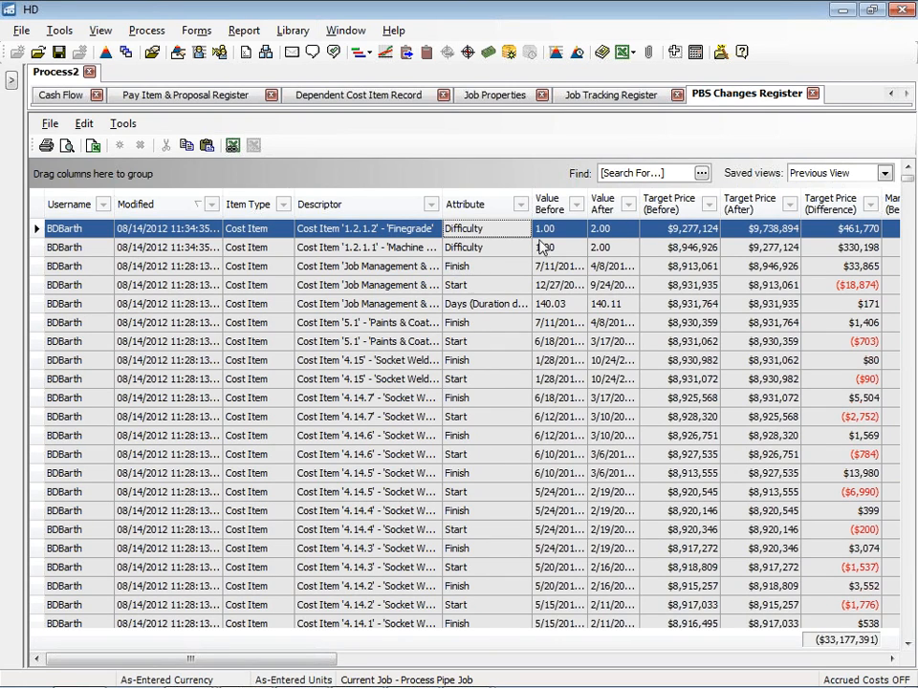
drag(586, 211, 600, 211)
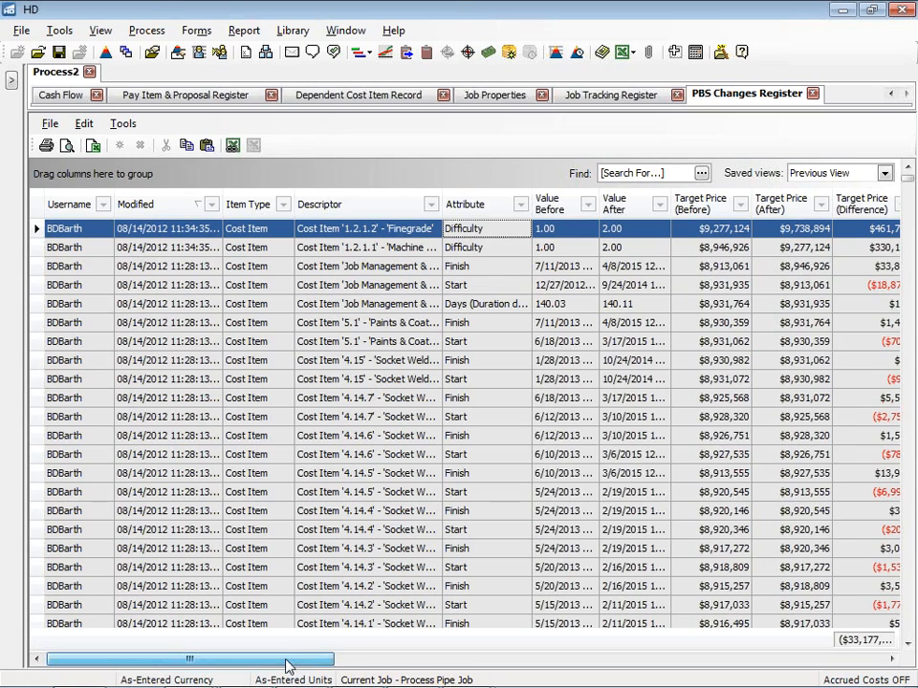
Apply the saved PBS Changes Simple View to the changes register and go to the most recent changes and their price differences
drag(289, 667, 293, 667)
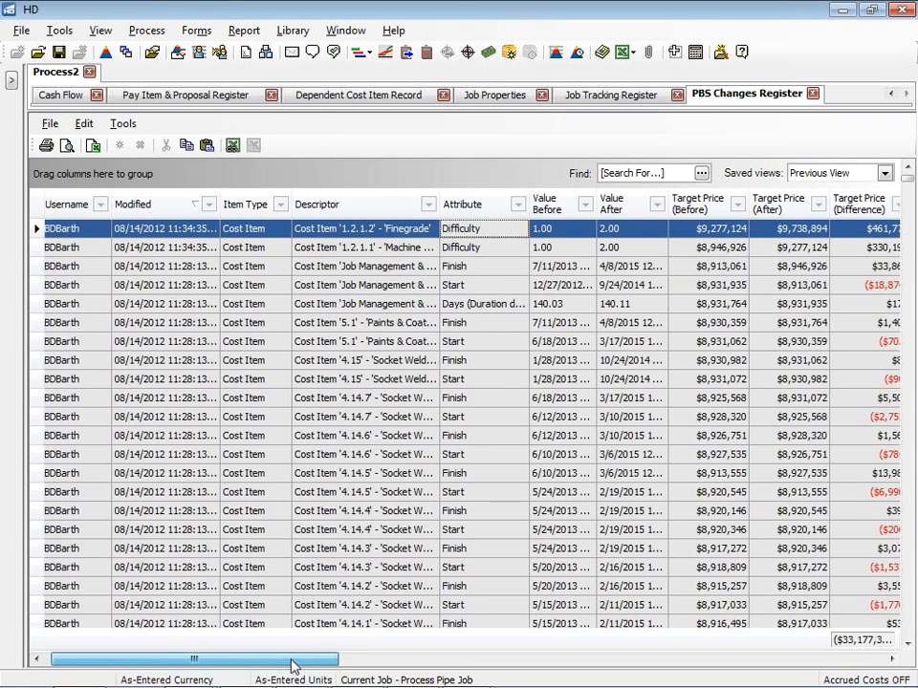
drag(293, 666, 308, 666)
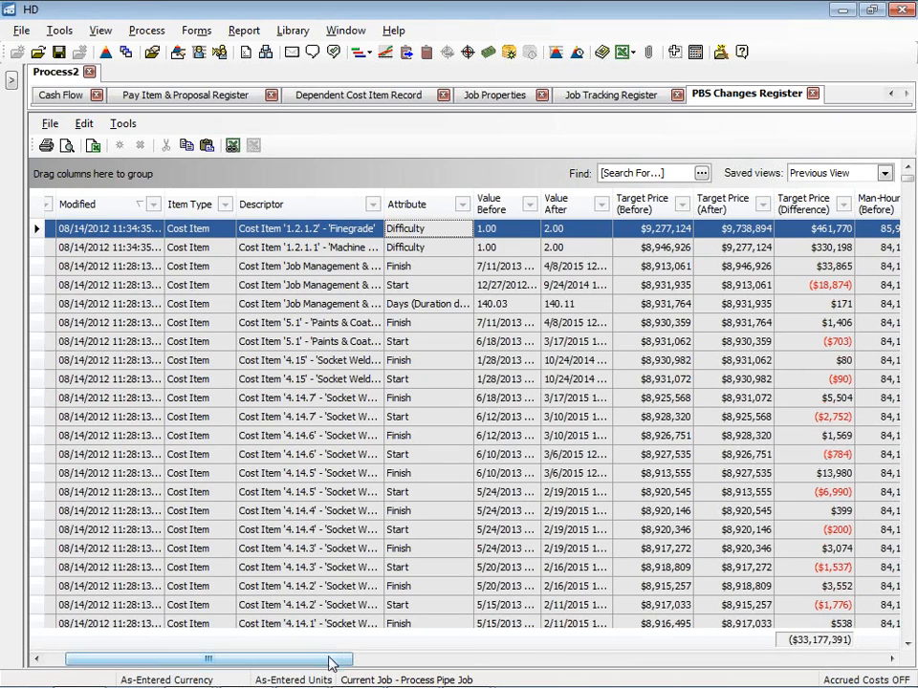
drag(329, 662, 385, 667)
click(881, 174)
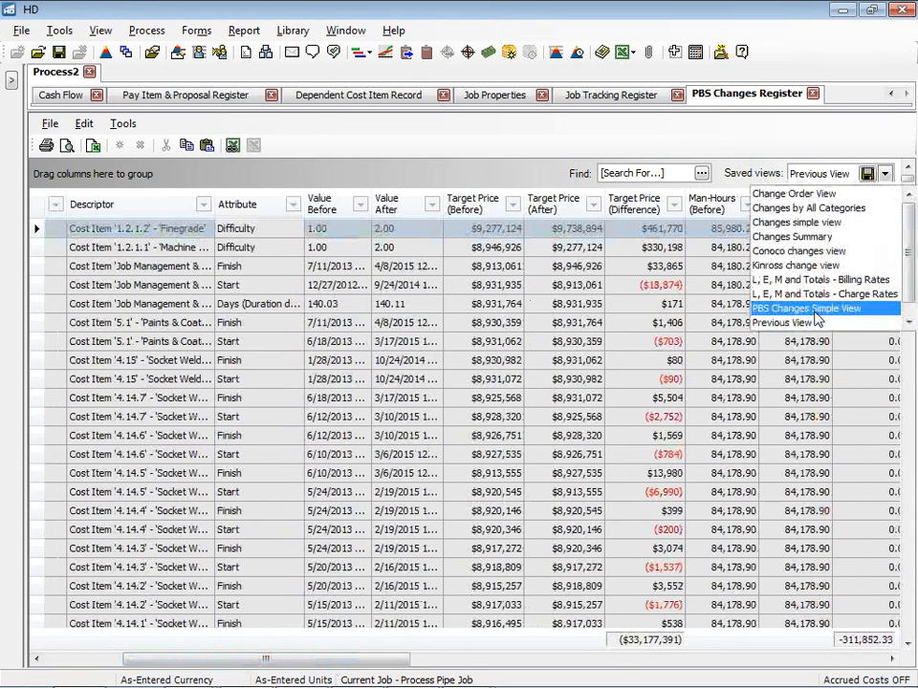
click(817, 309)
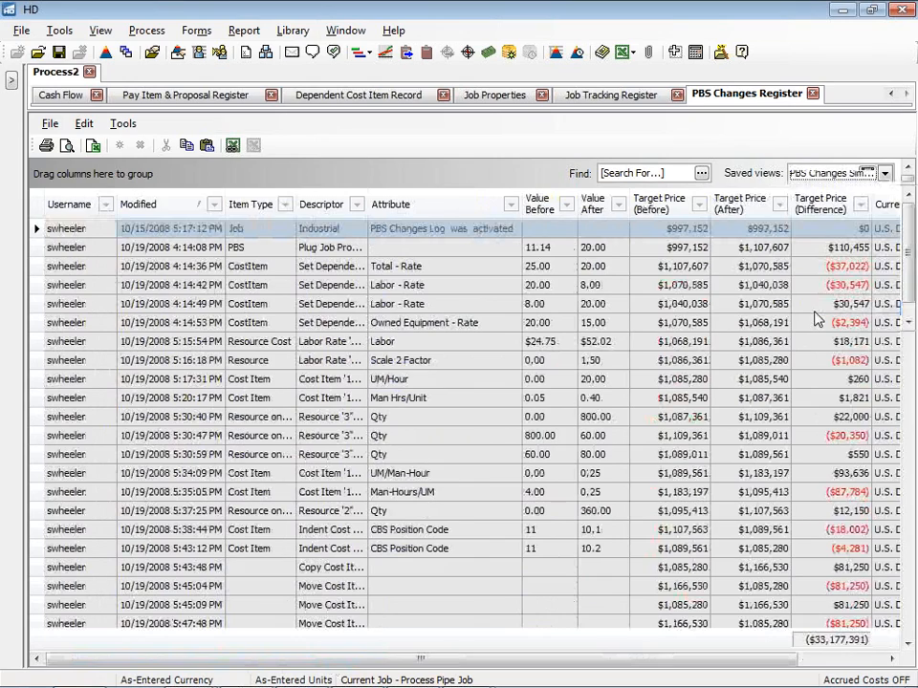
key(ctrl+End)
drag(447, 661, 535, 661)
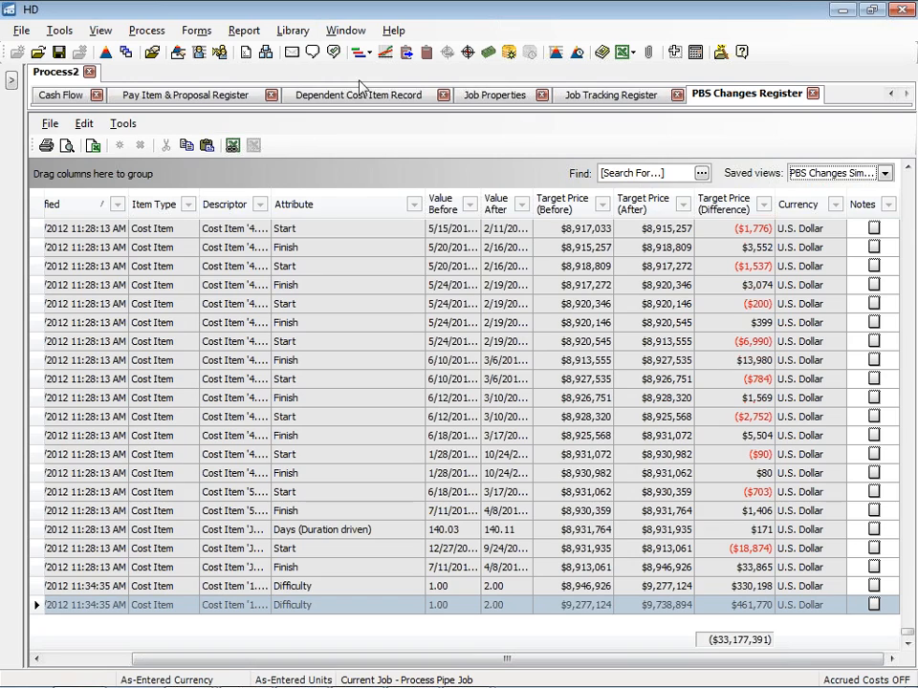
Open the CONCRETE - SMALL (CCONC-S) crew record from the Resource Assembly Register to view its assembly details
click(304, 34)
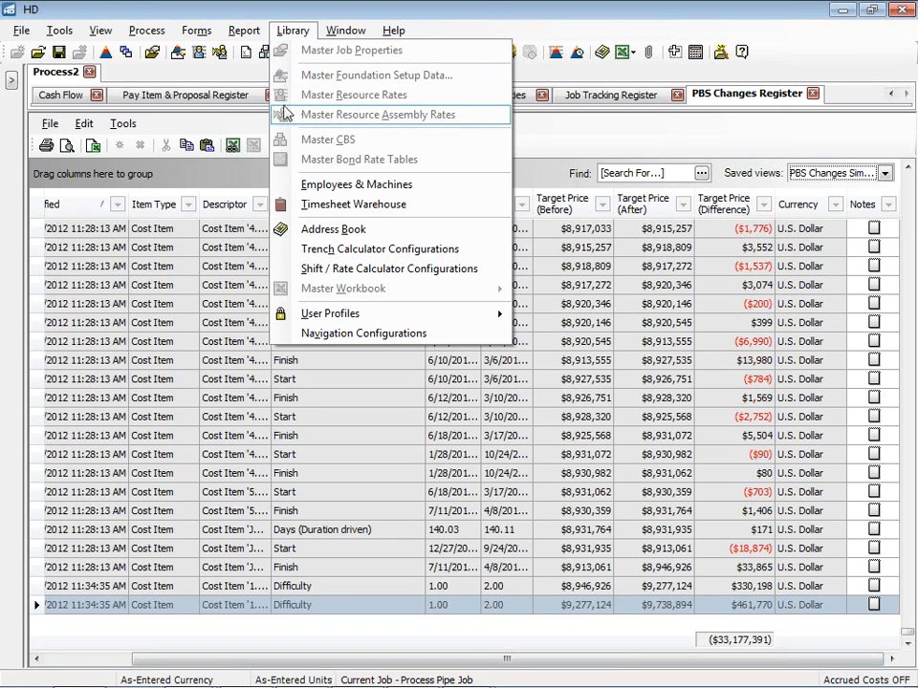
mouse_move(197, 32)
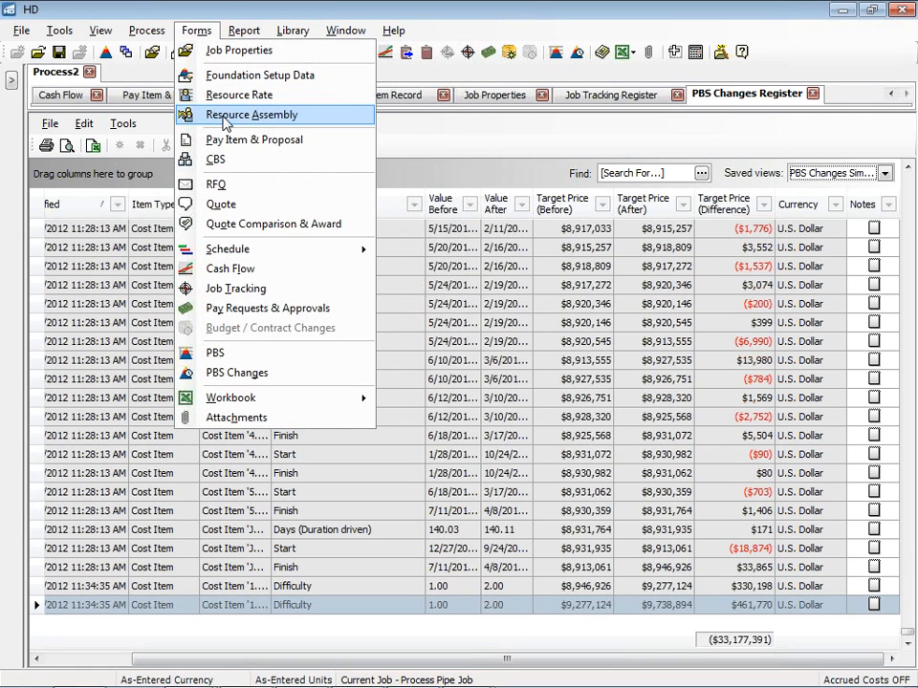
click(225, 117)
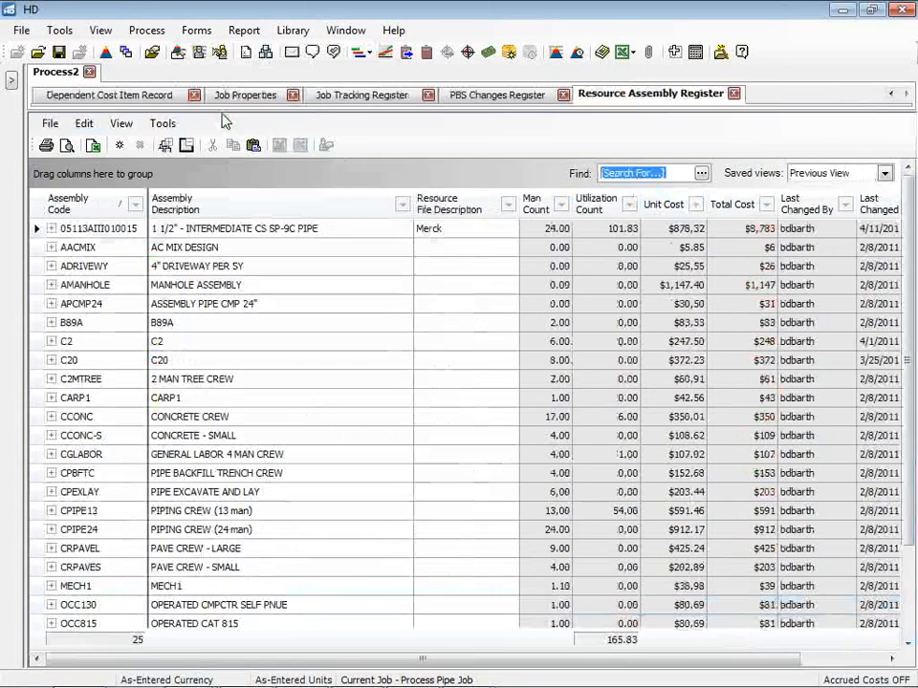
click(42, 436)
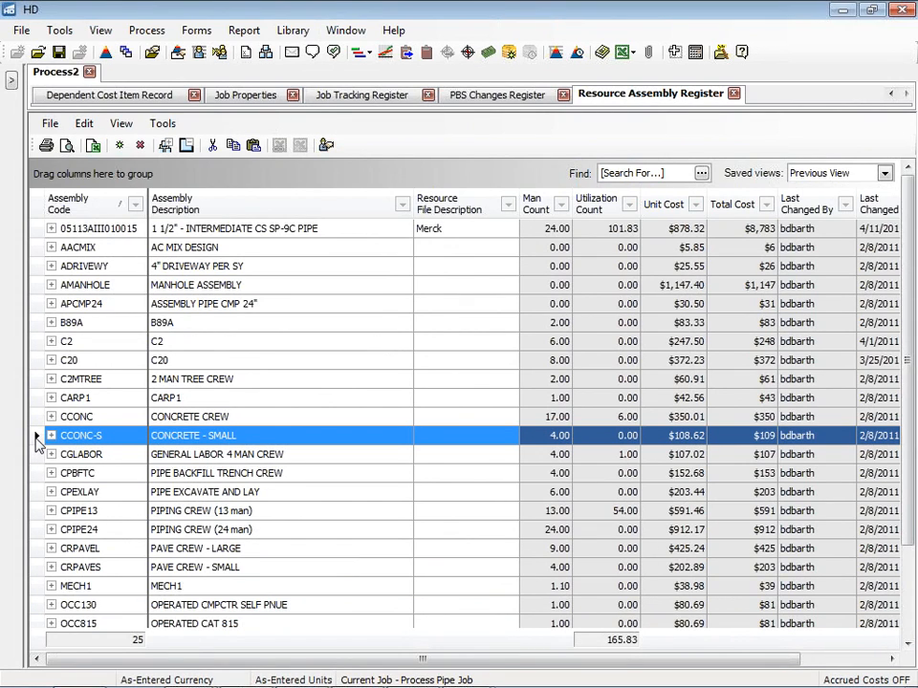
double_click(115, 440)
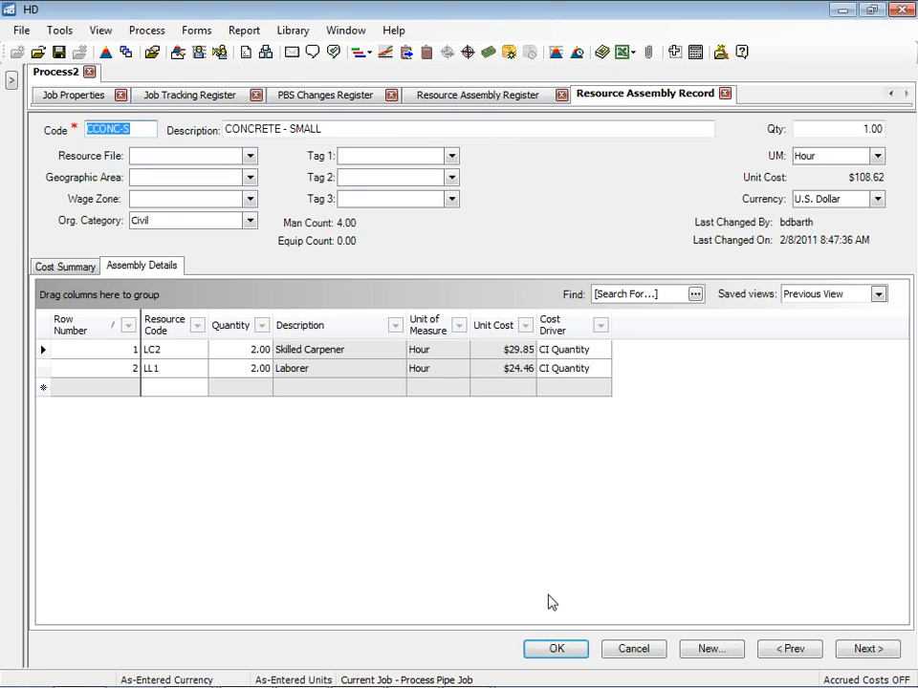
Close the crew assembly record, open the CBS Register and sort it by CBS Outline
click(560, 652)
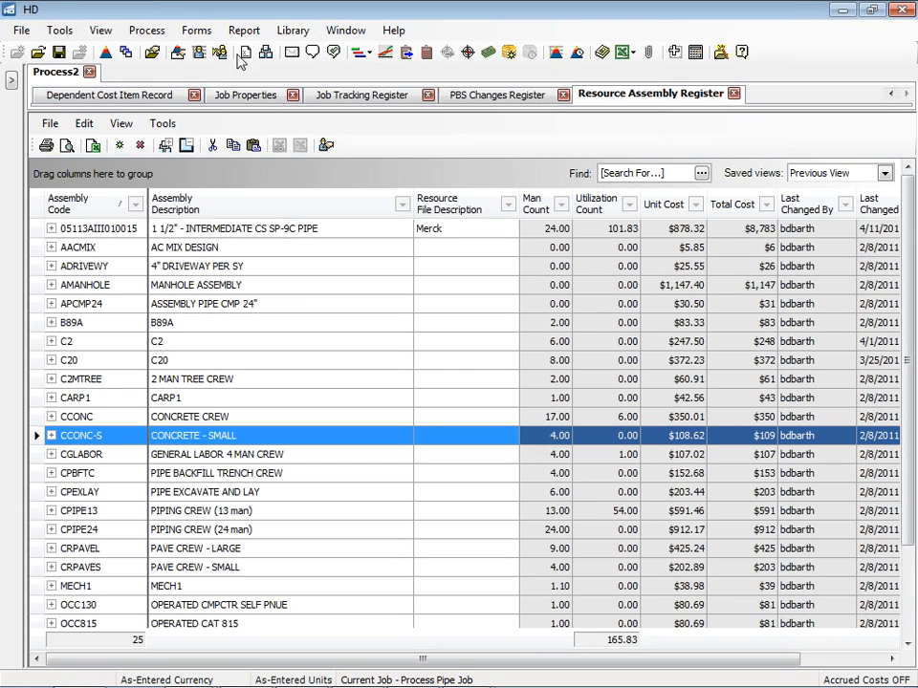
click(266, 54)
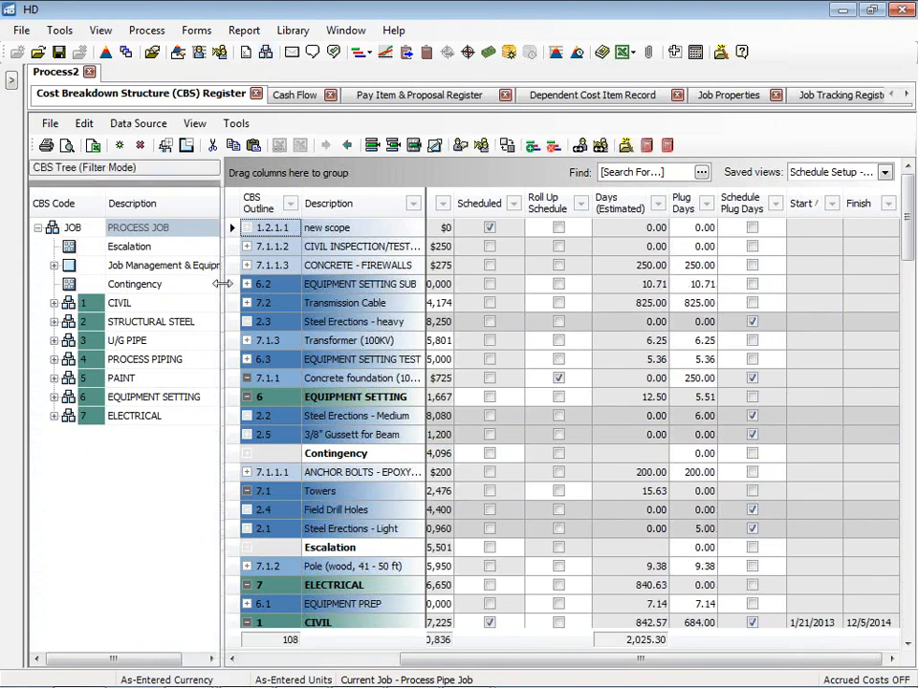
click(252, 208)
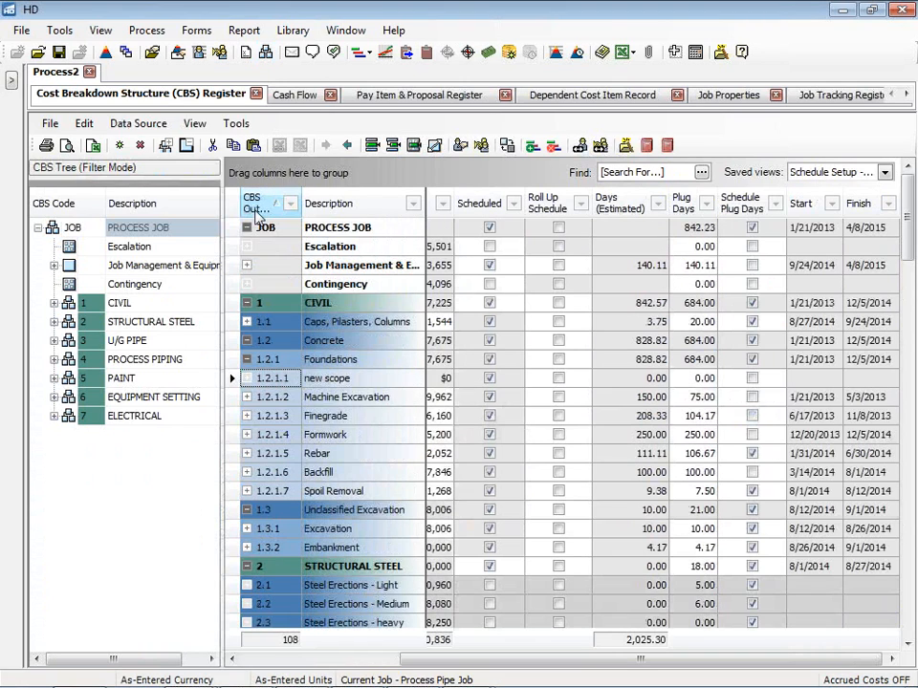
Open the Machine Excavation (1.2.1.2) cost item's production details and collapse its dozer and grader resource assemblies
click(369, 399)
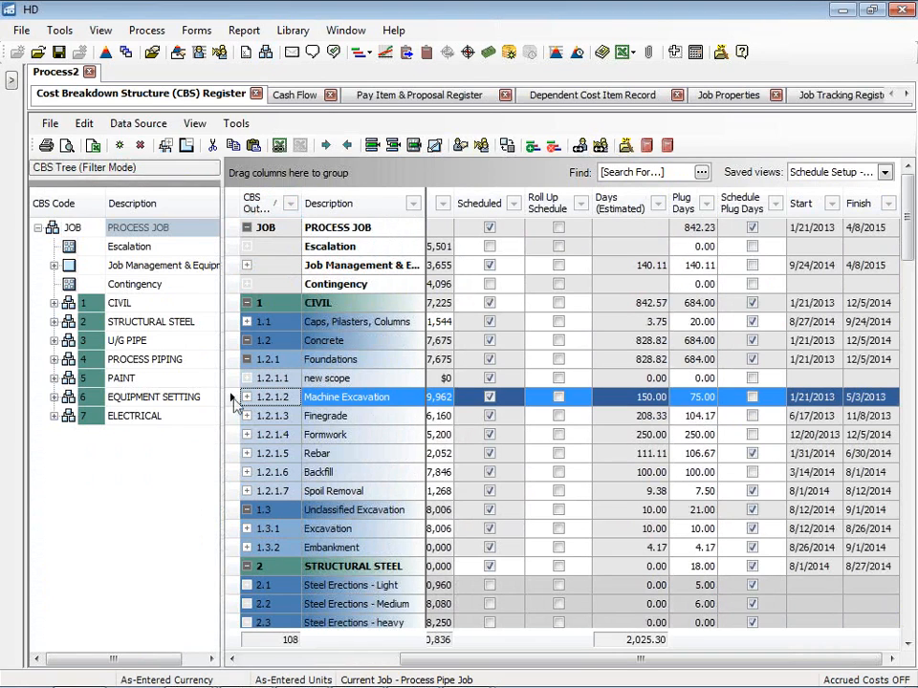
double_click(373, 414)
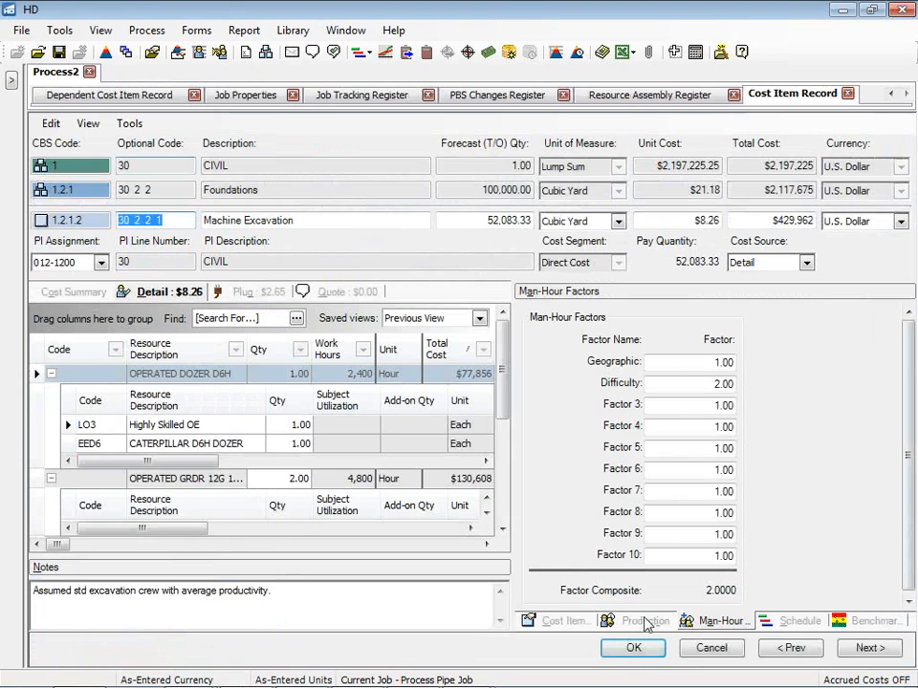
click(642, 621)
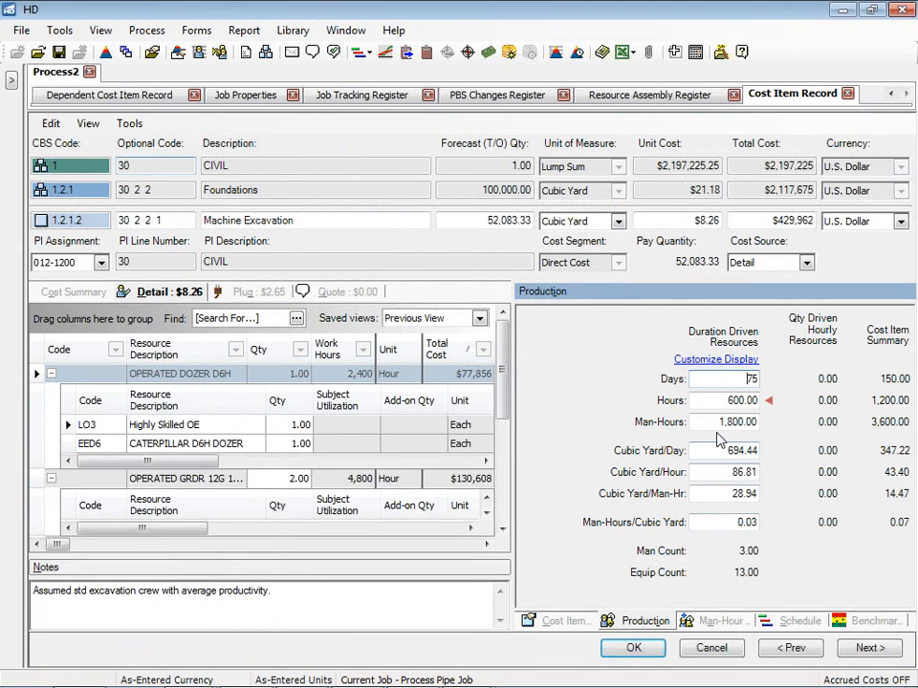
click(52, 374)
click(52, 393)
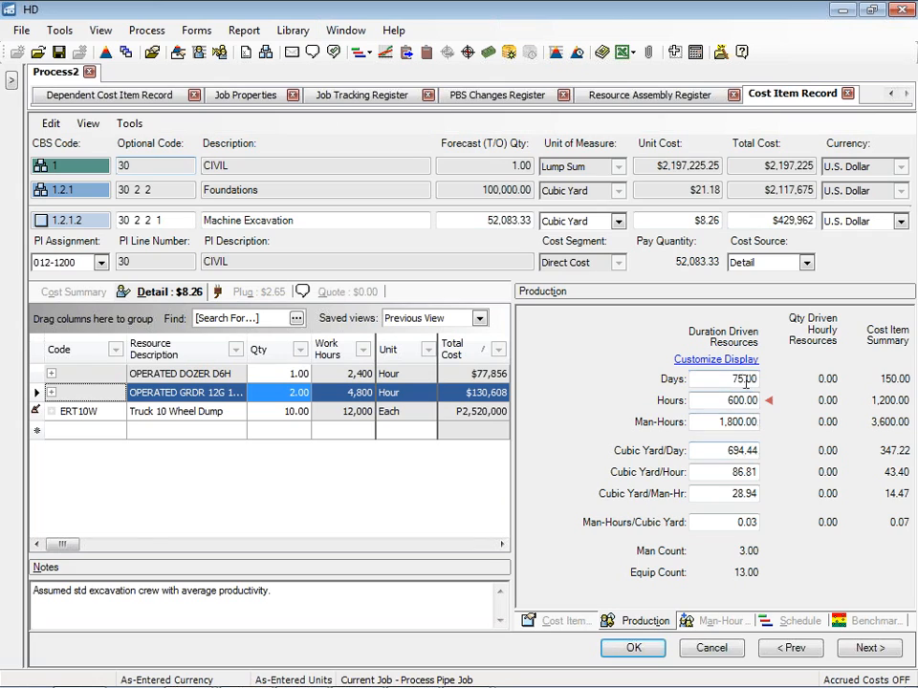
Set the Machine Excavation production rate to 400 cubic yards per day
click(733, 454)
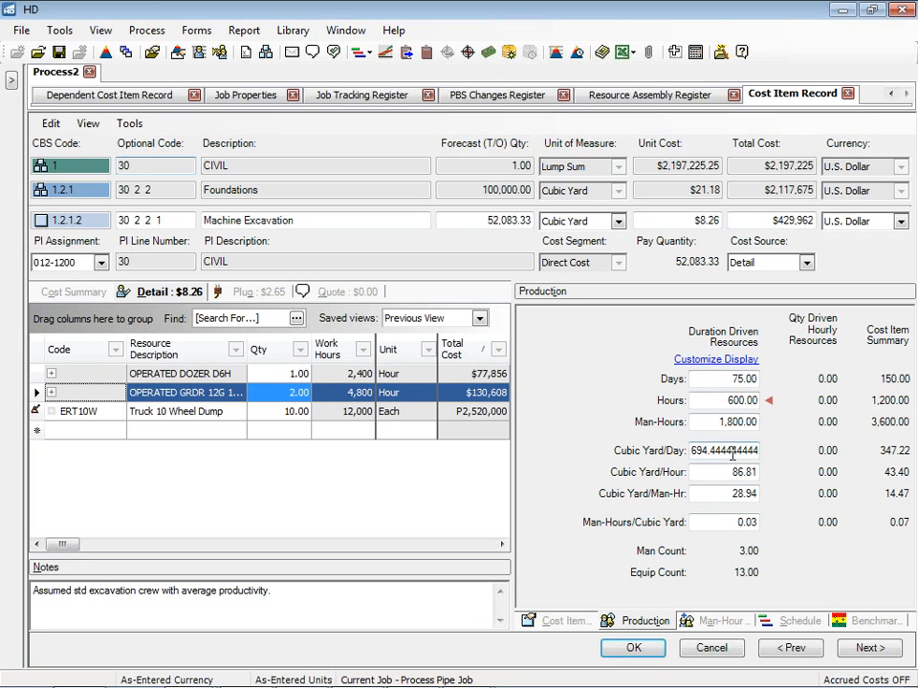
double_click(733, 455)
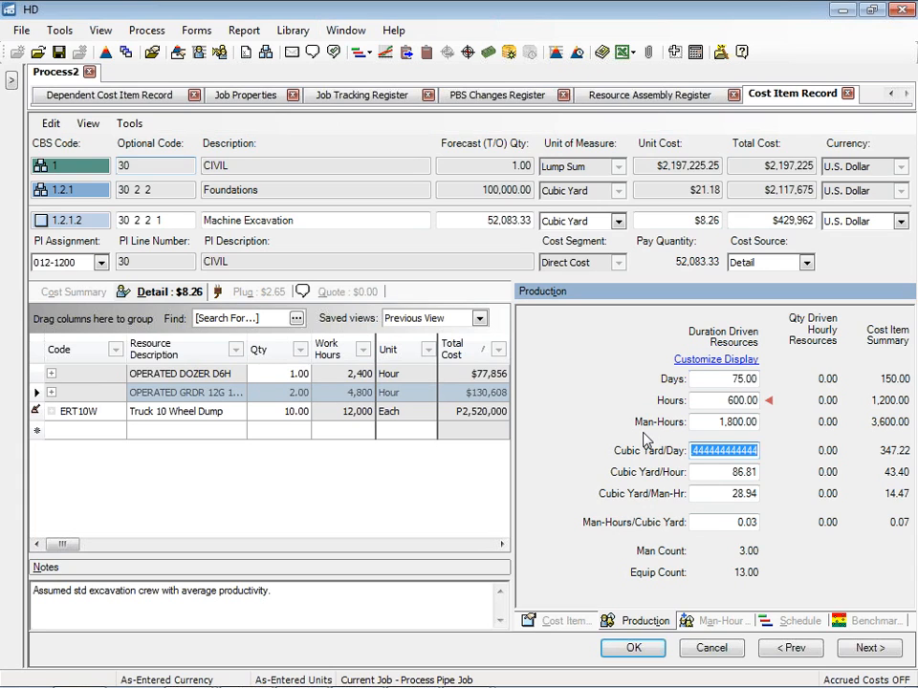
text(400)
key(Tab)
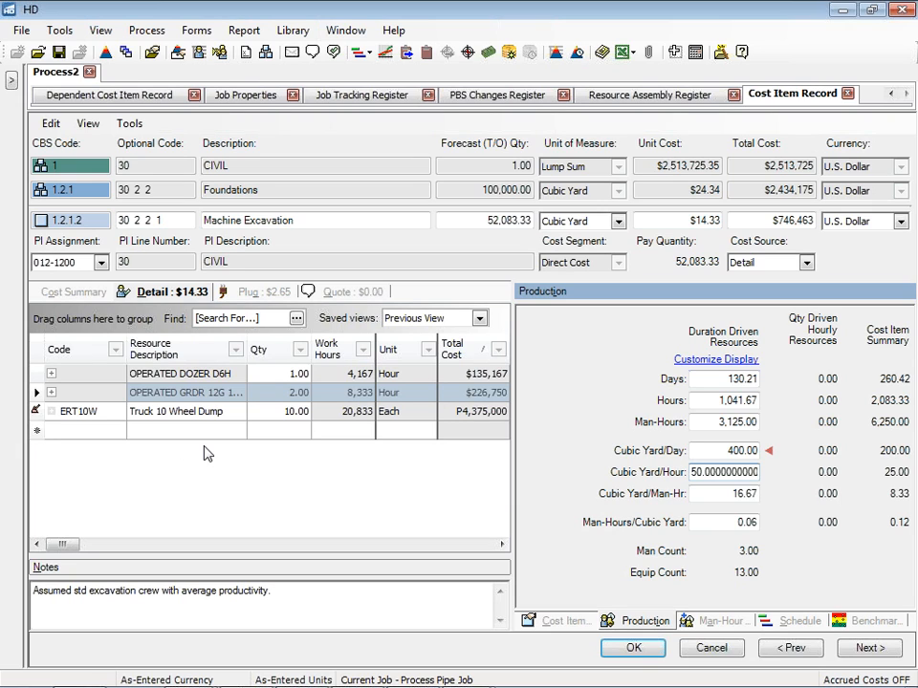
Check the Man-Hour Factors, save and close the Machine Excavation record, and bring its total cost into view in the CBS Register
click(739, 450)
click(728, 621)
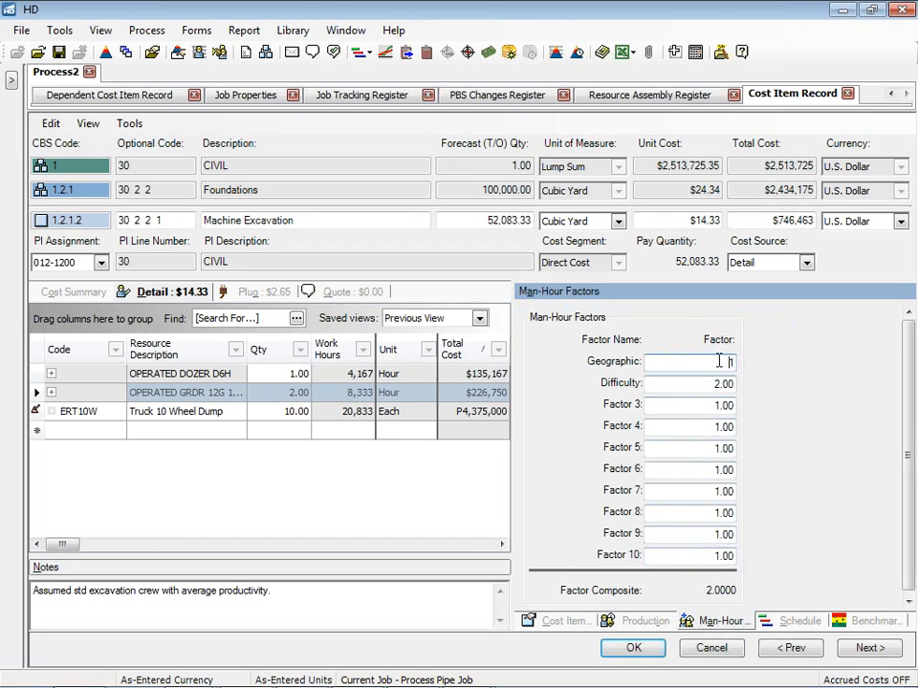
click(634, 653)
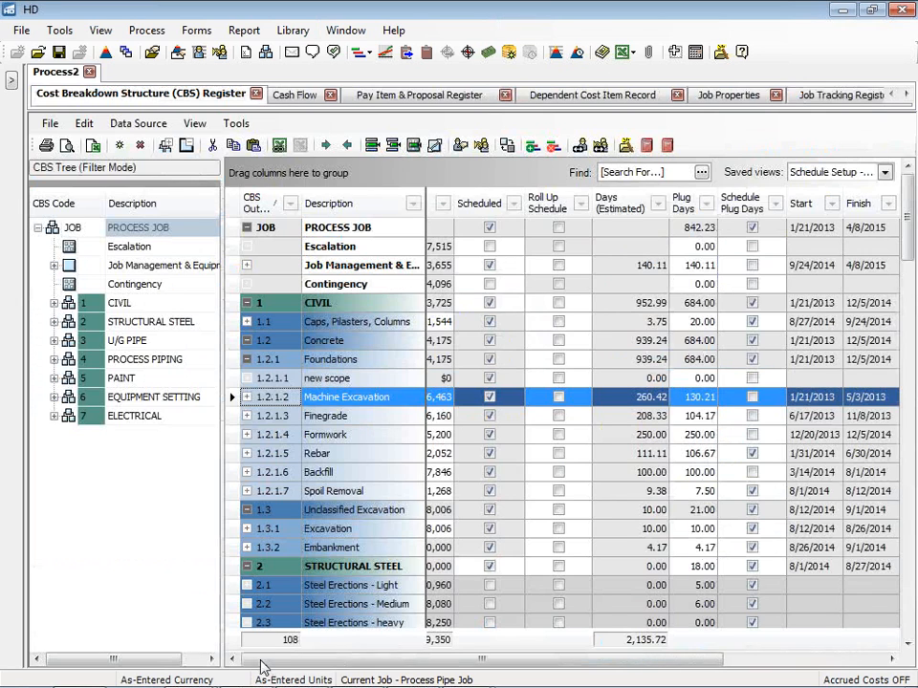
click(263, 660)
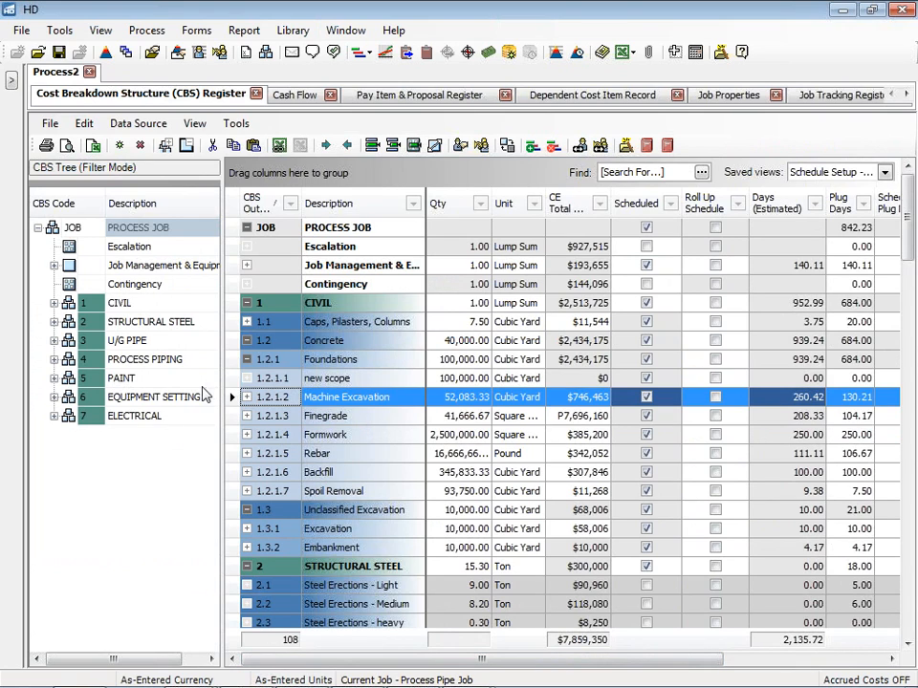
Open the Pay Requests & Approvals Register and examine the earned, accepted, pending and unbilled revenue of the pay items
click(240, 285)
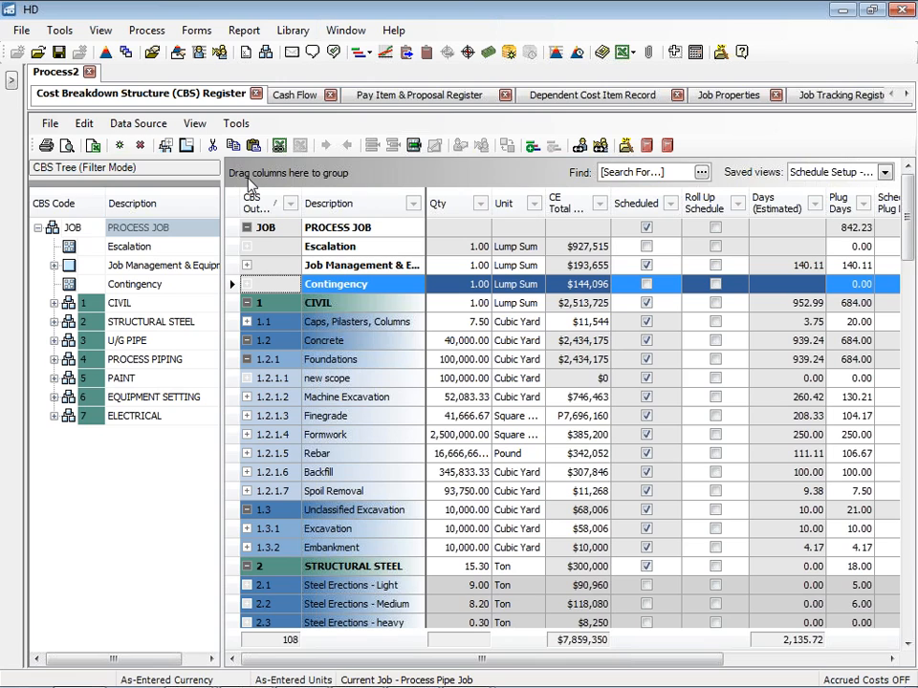
click(198, 32)
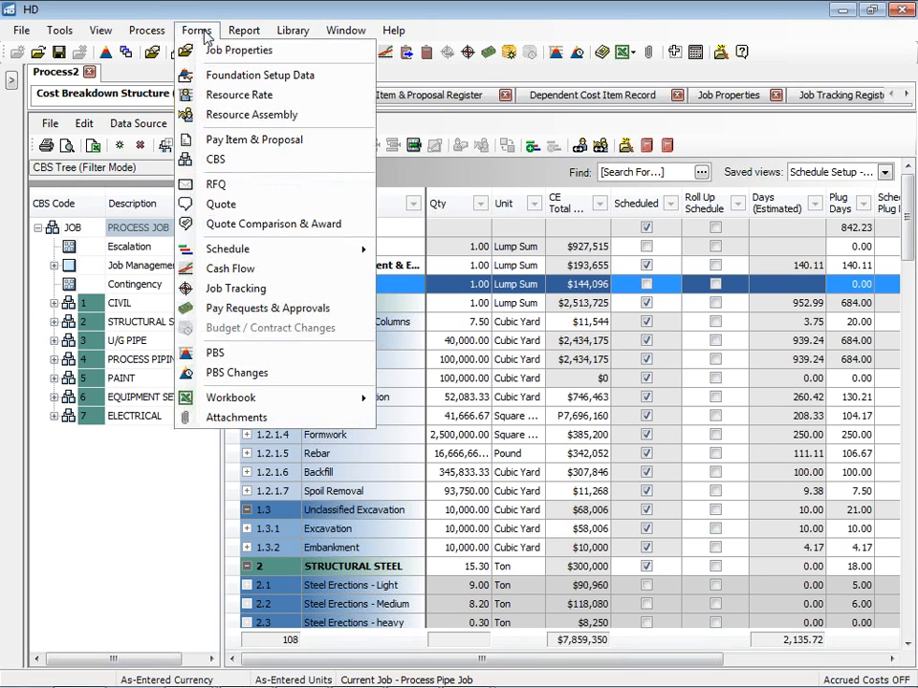
click(236, 313)
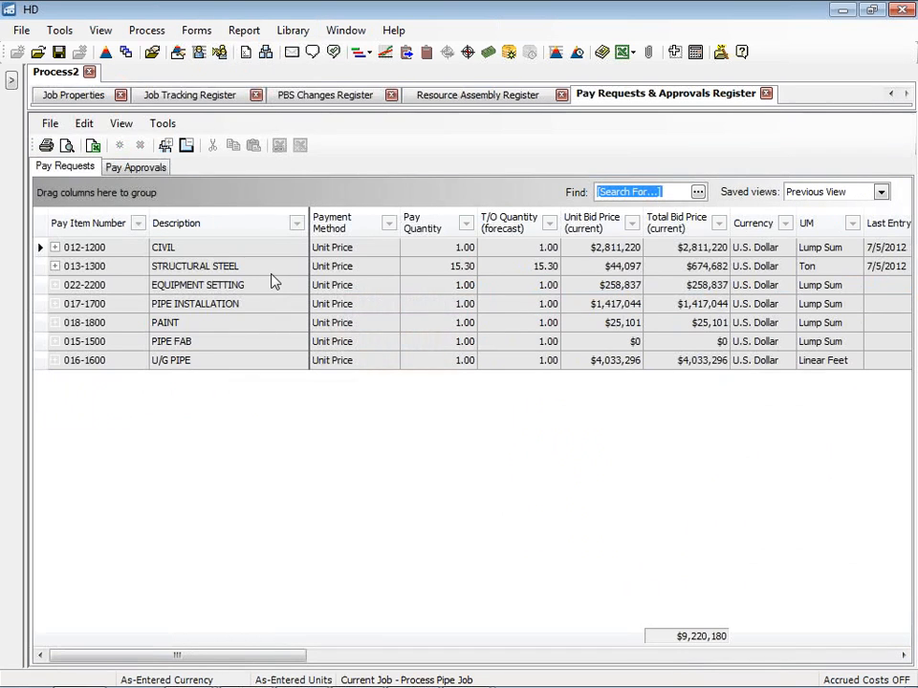
click(40, 248)
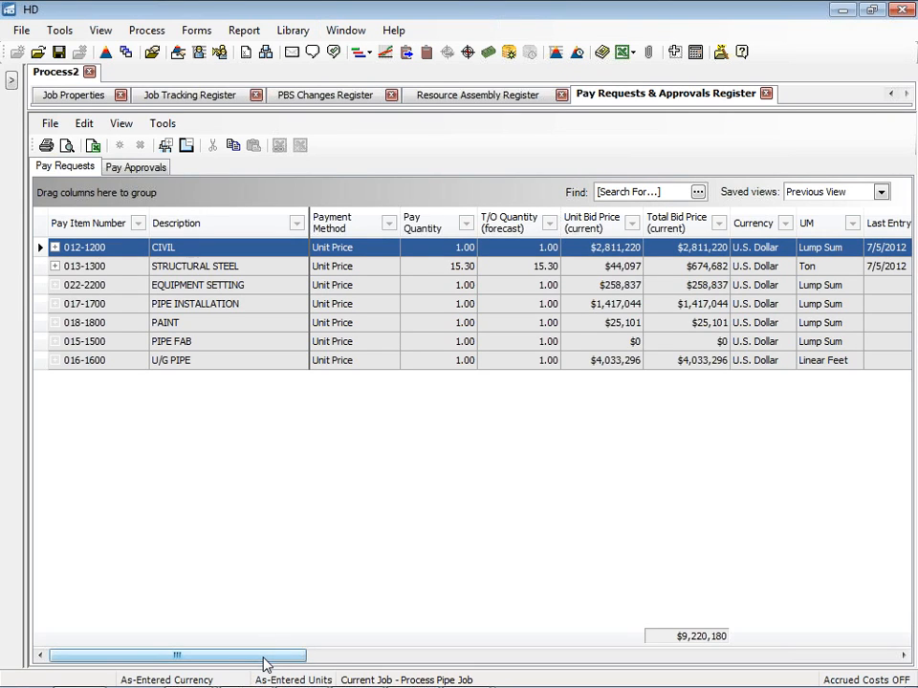
drag(265, 659, 496, 662)
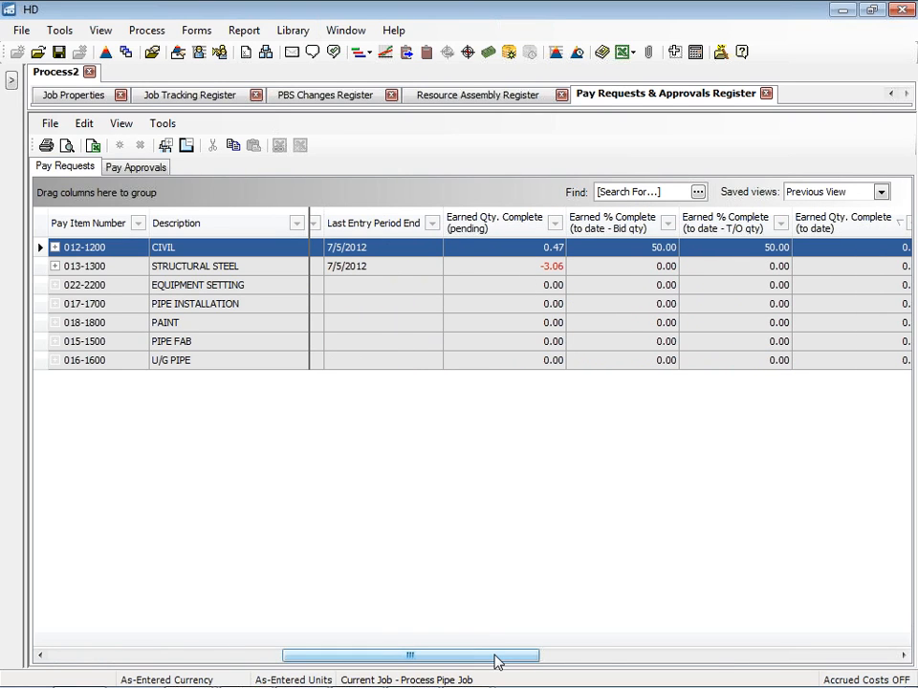
drag(475, 653, 760, 650)
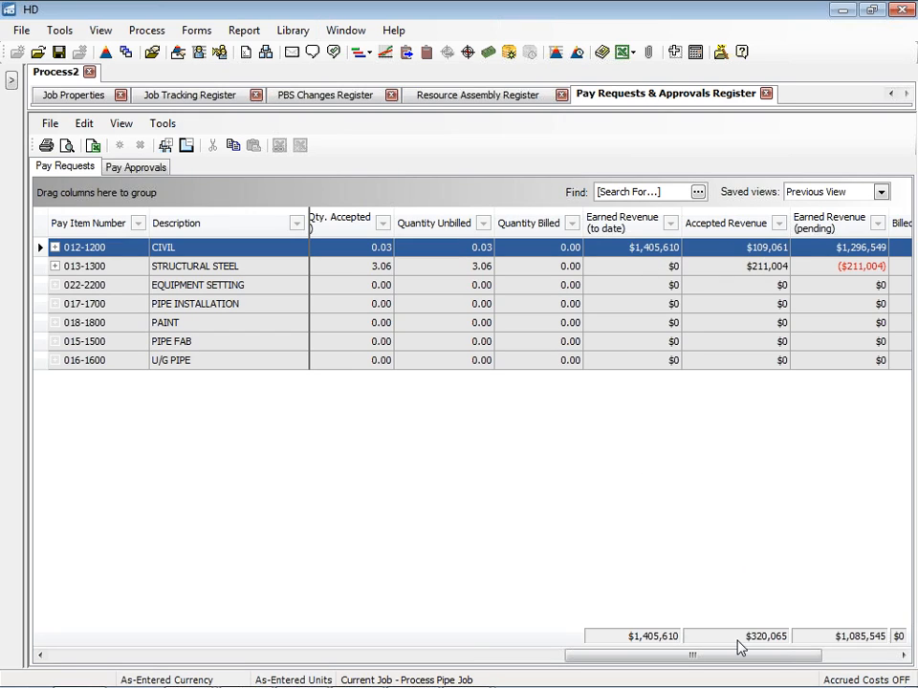
drag(744, 660, 817, 660)
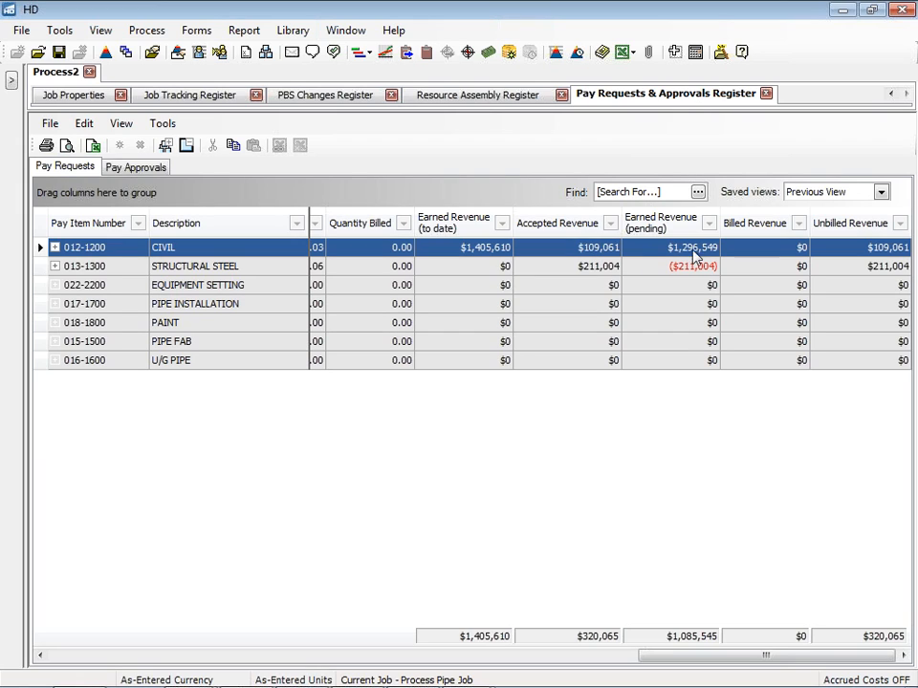
Expand the CIVIL pay item to review its period quantities and revenue, and collapse it again
click(55, 248)
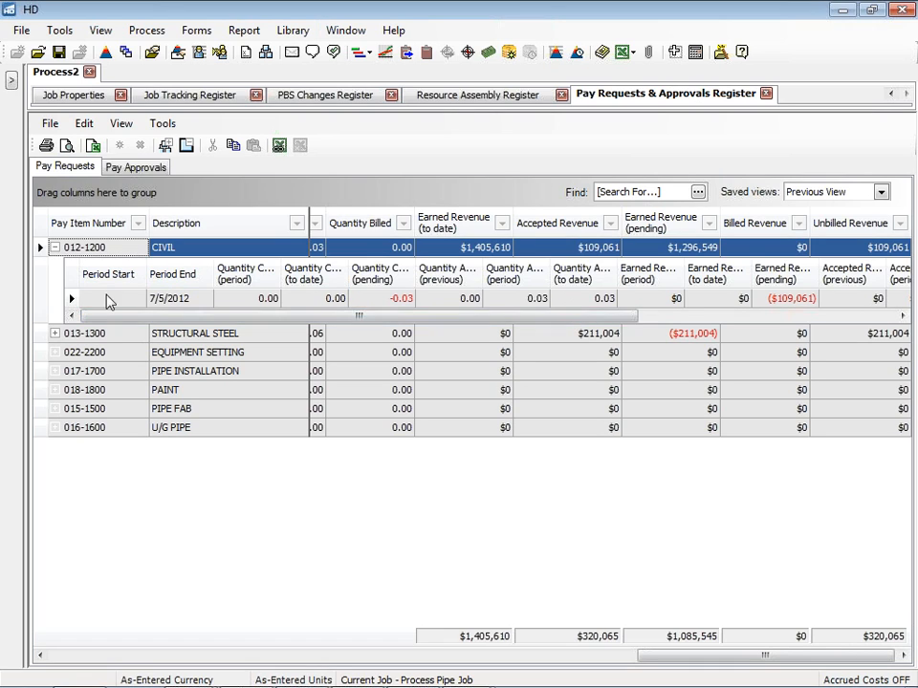
click(55, 248)
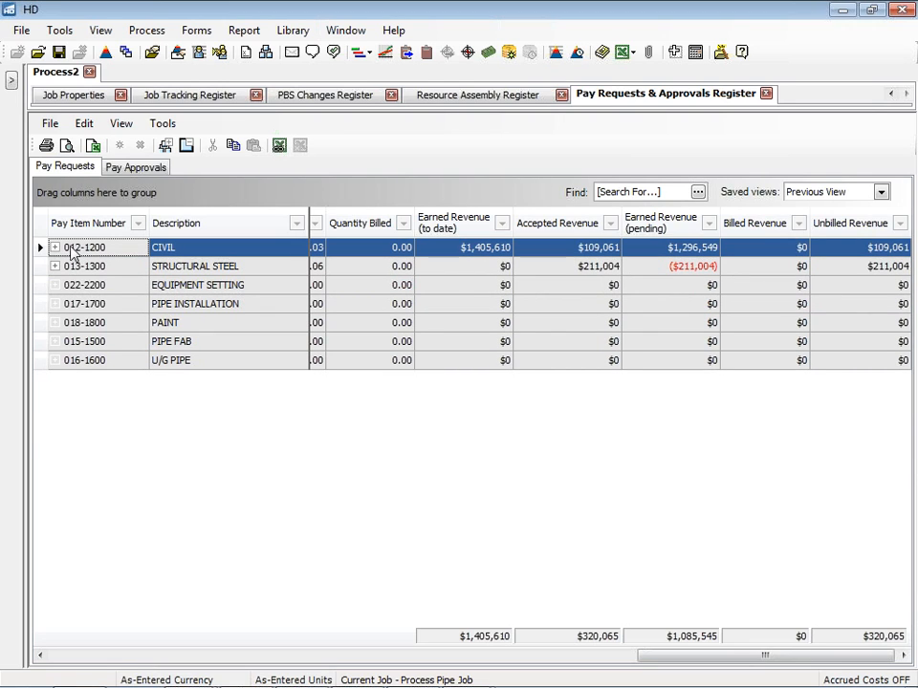
click(56, 248)
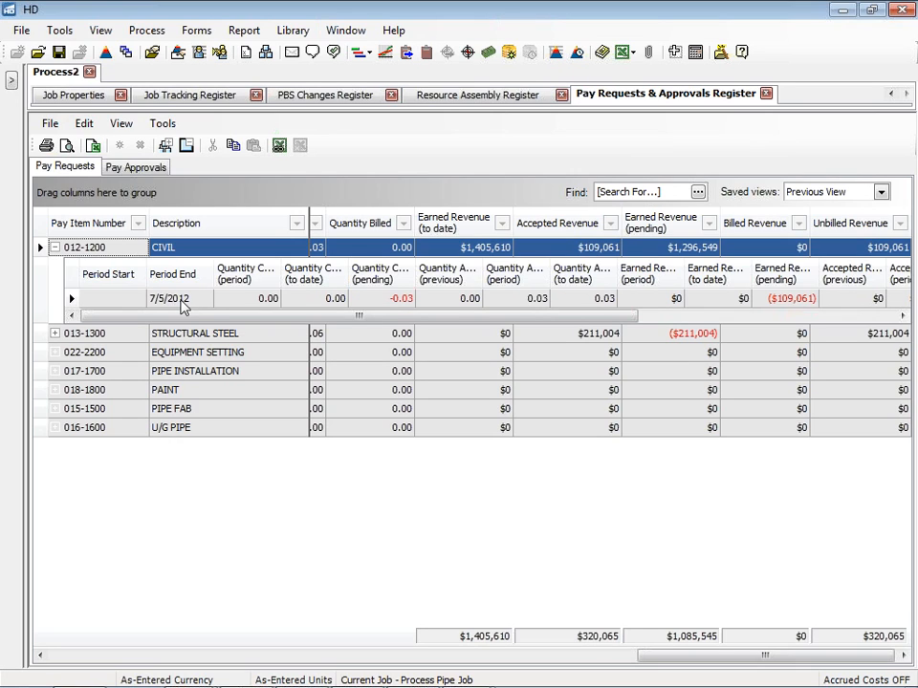
click(54, 248)
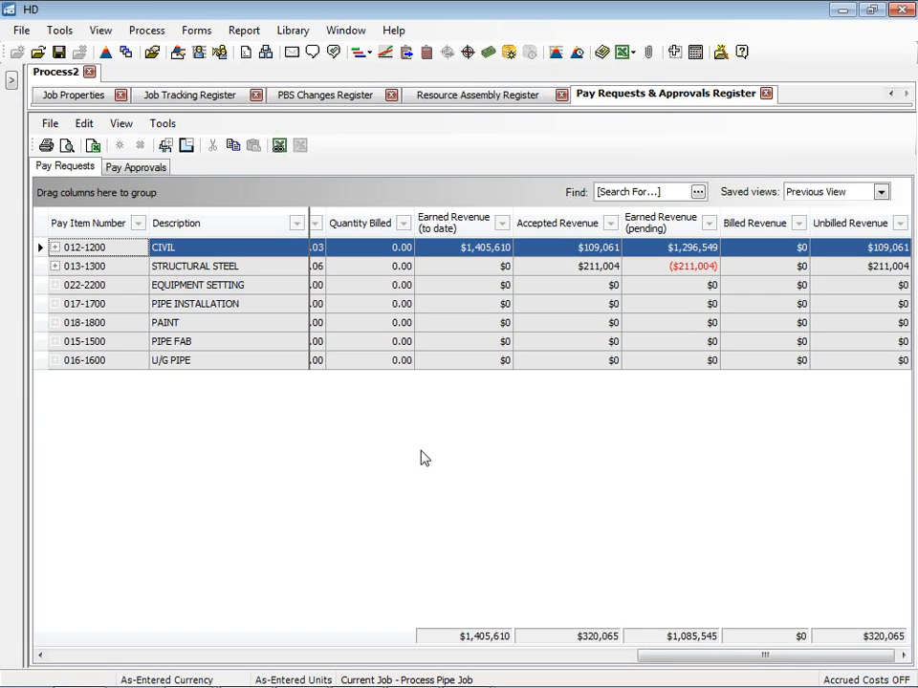
Switch to the CDP Power of P6 and HD PCM presentation in PowerPoint and start its slide show
key(alt)
key(alt+Tab)
key(alt+Tab)
key(alt+Tab)
key(alt+Tab)
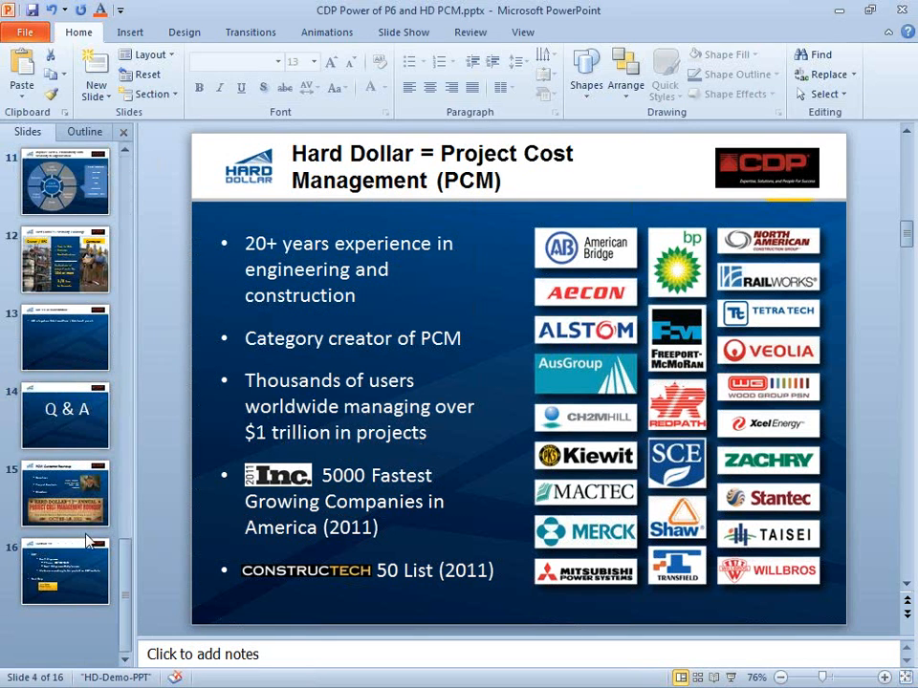
click(730, 677)
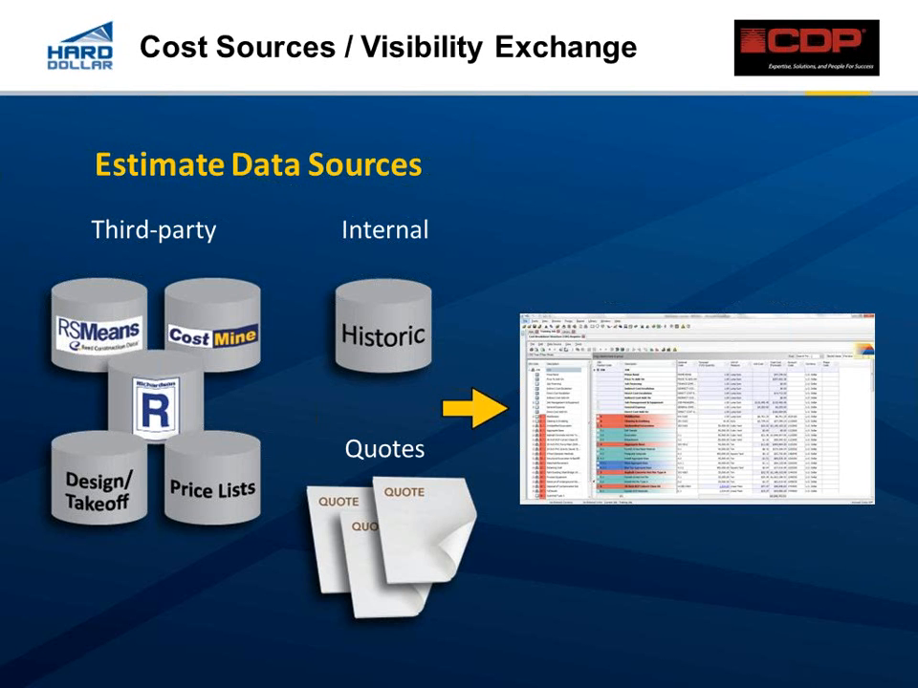
Advance the slide show past the HD / P6 Field Map and Project Cost Management slides to PCM Customer Roundup
key(Right)
key(Right)
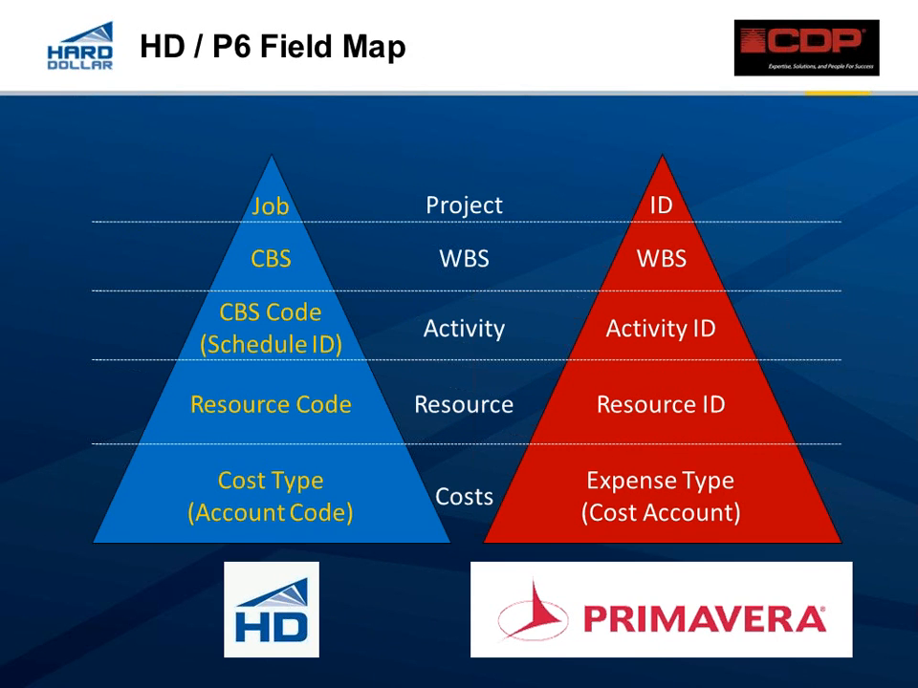
key(Right)
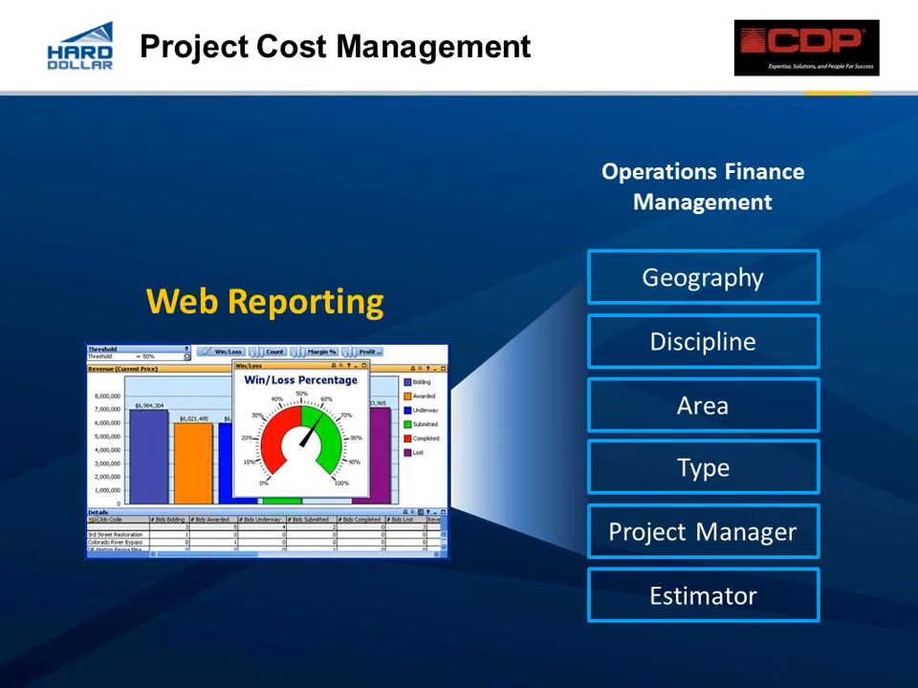
key(Right)
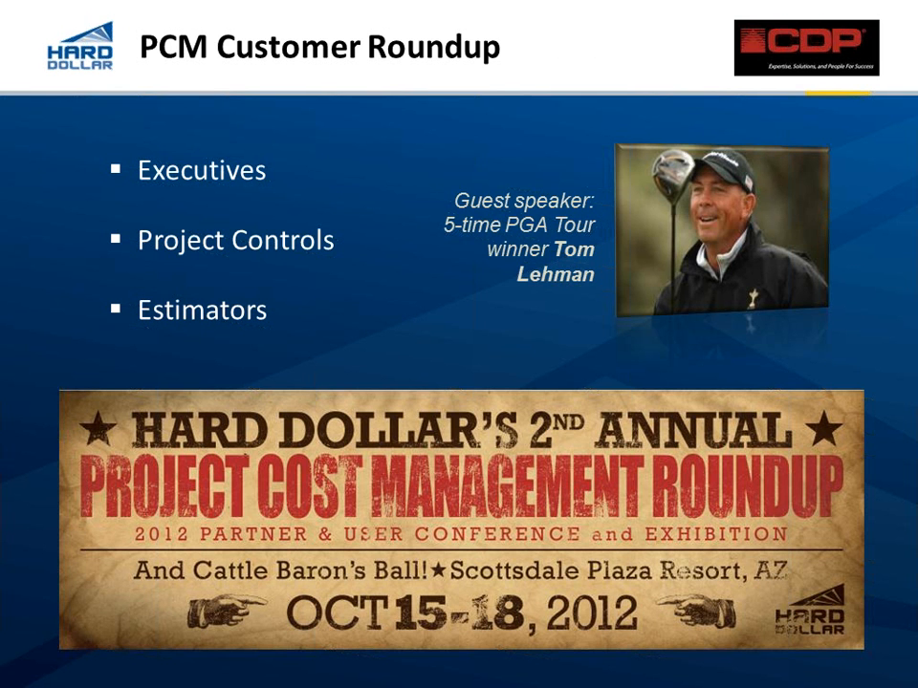